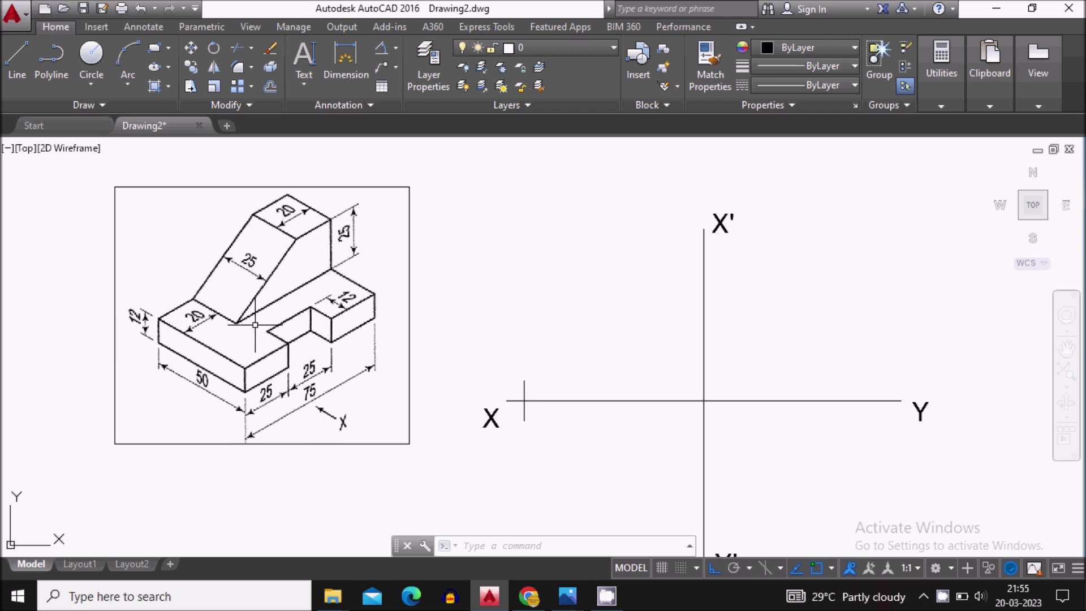
Step: Start a rectangle with its first corner just below the left end of the XY line
middle_drag(597, 379, 552, 334)
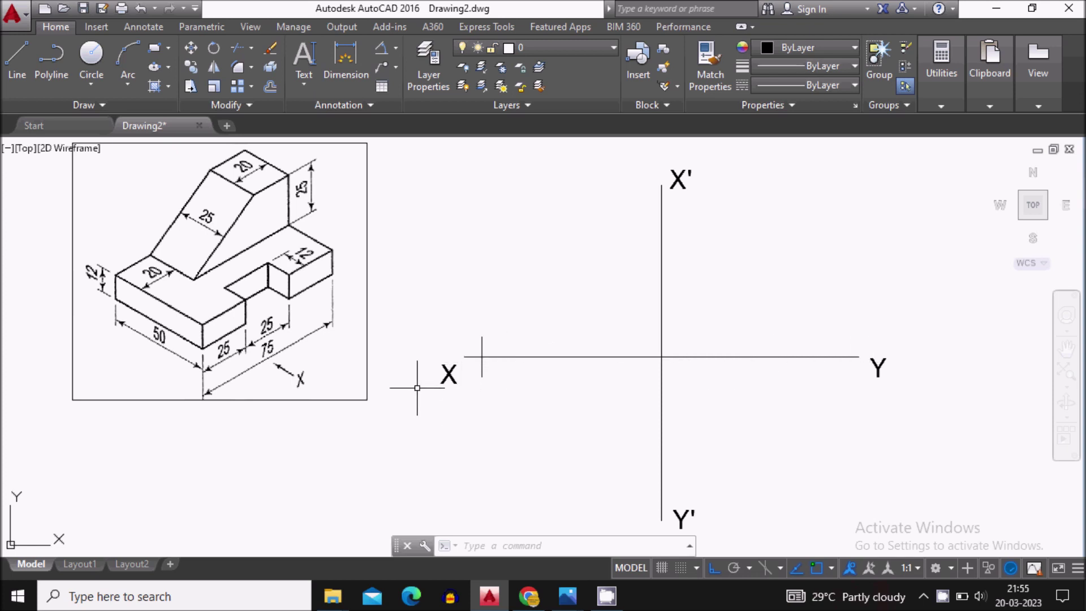
scroll(684, 257, down, 2)
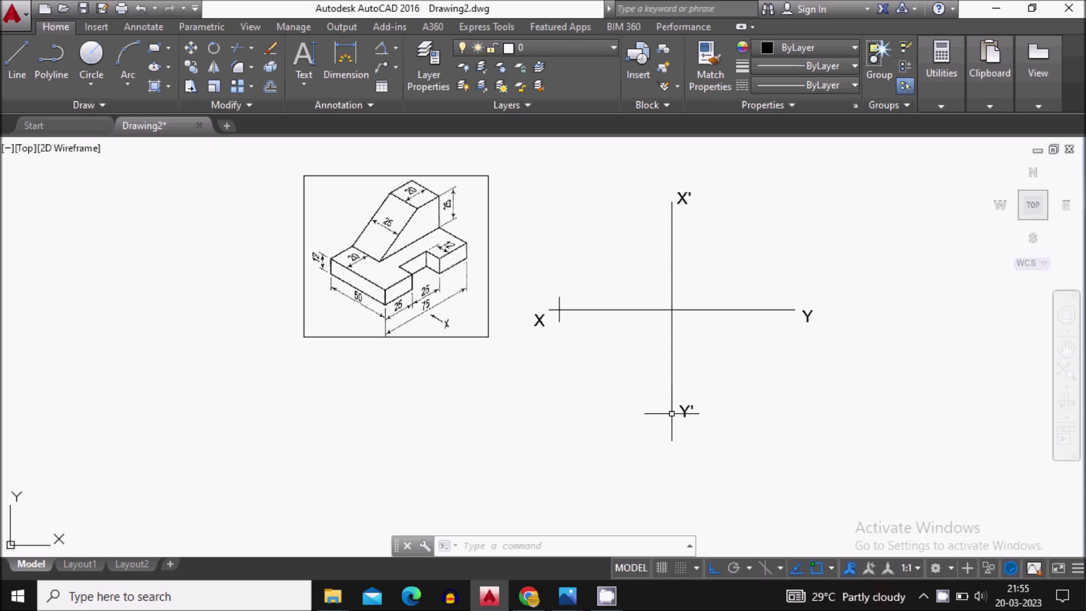
middle_drag(636, 288, 613, 368)
scroll(419, 354, up, 2)
middle_drag(460, 336, 387, 312)
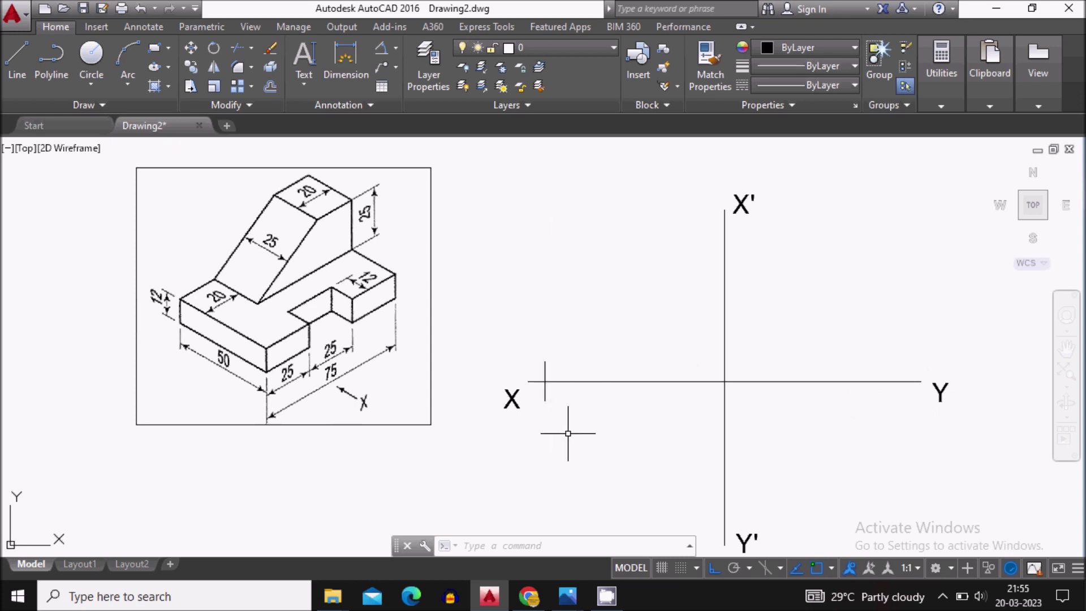
middle_drag(437, 294, 434, 312)
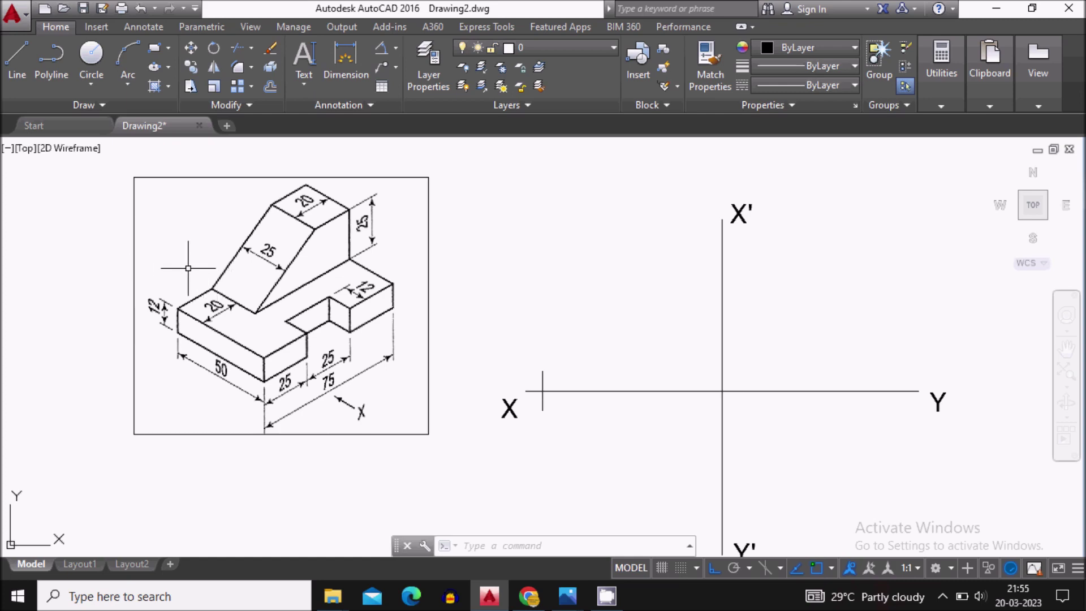
scroll(545, 390, up, 2)
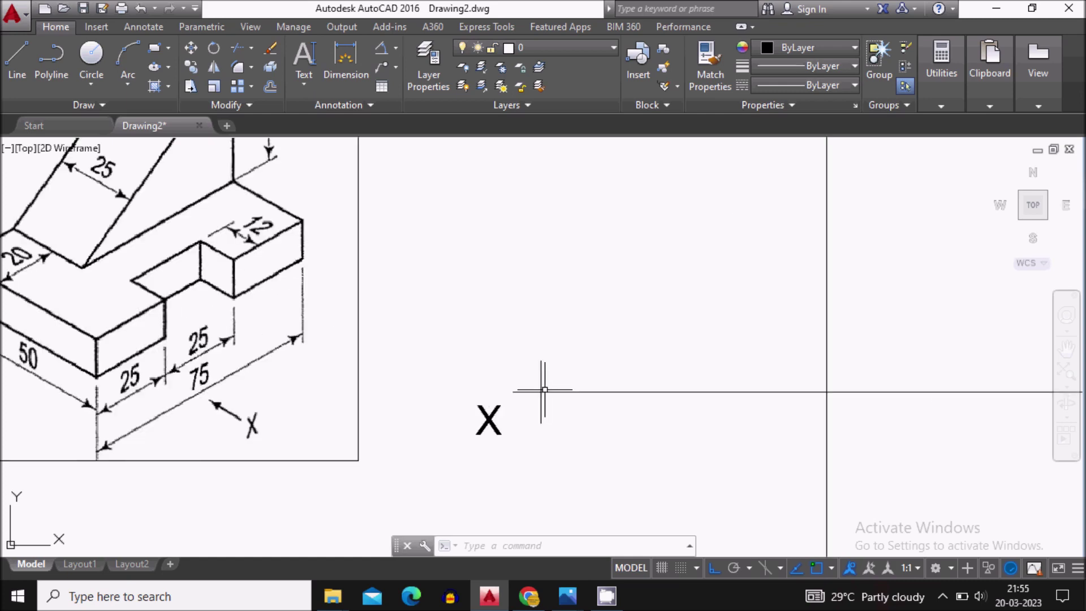
middle_drag(536, 365, 376, 359)
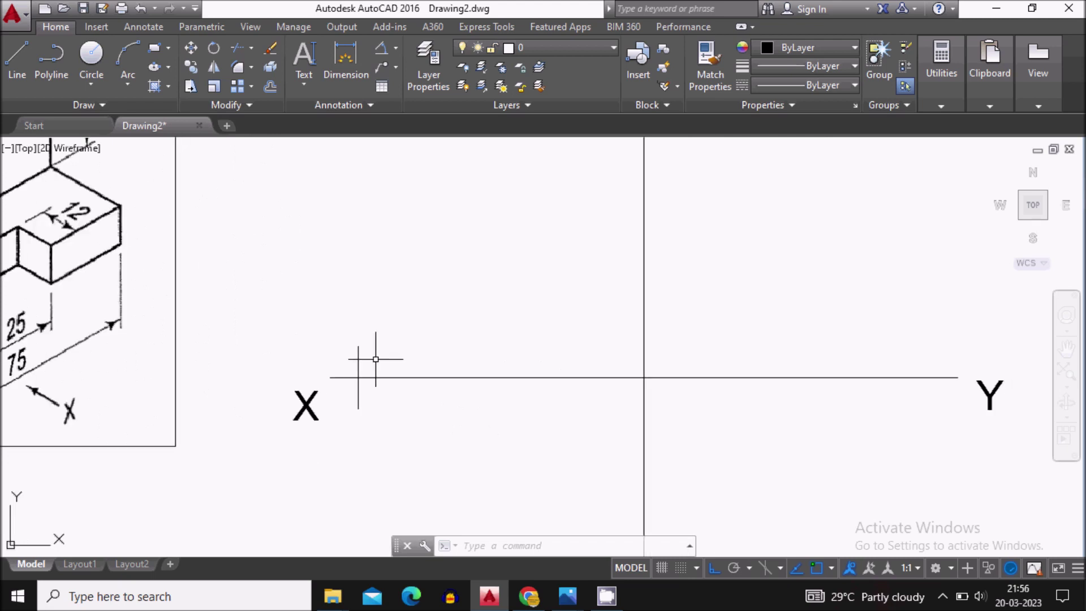
scroll(491, 390, down, 2)
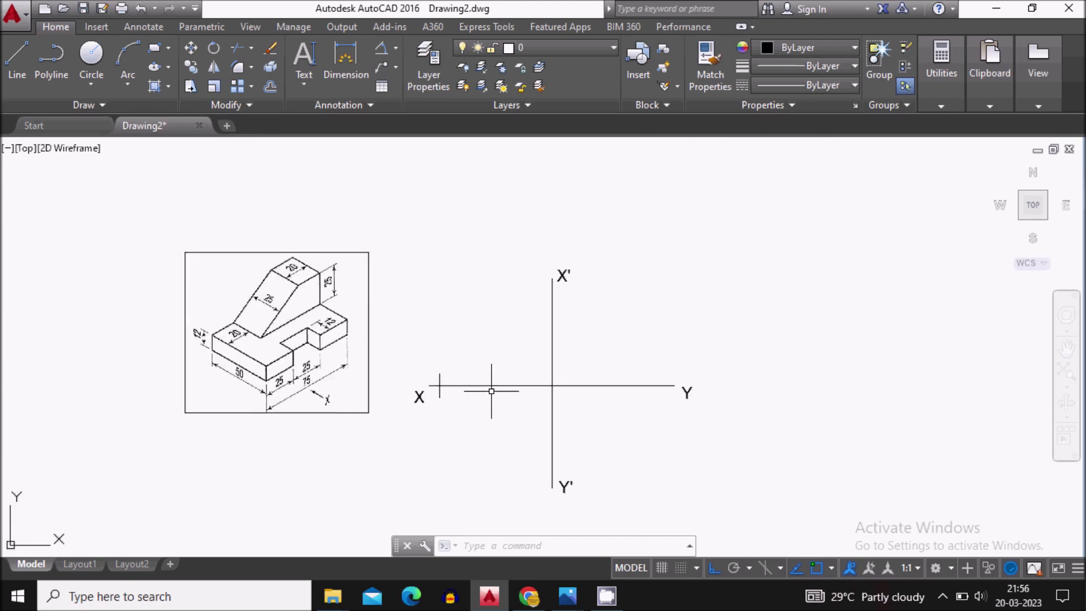
scroll(389, 370, up, 2)
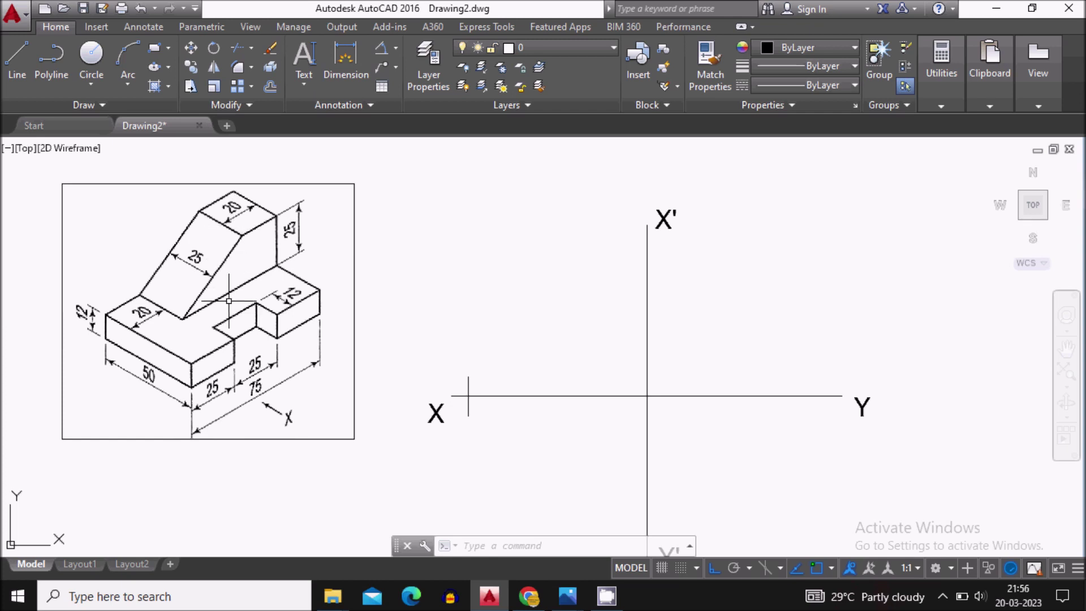
middle_drag(221, 245, 217, 259)
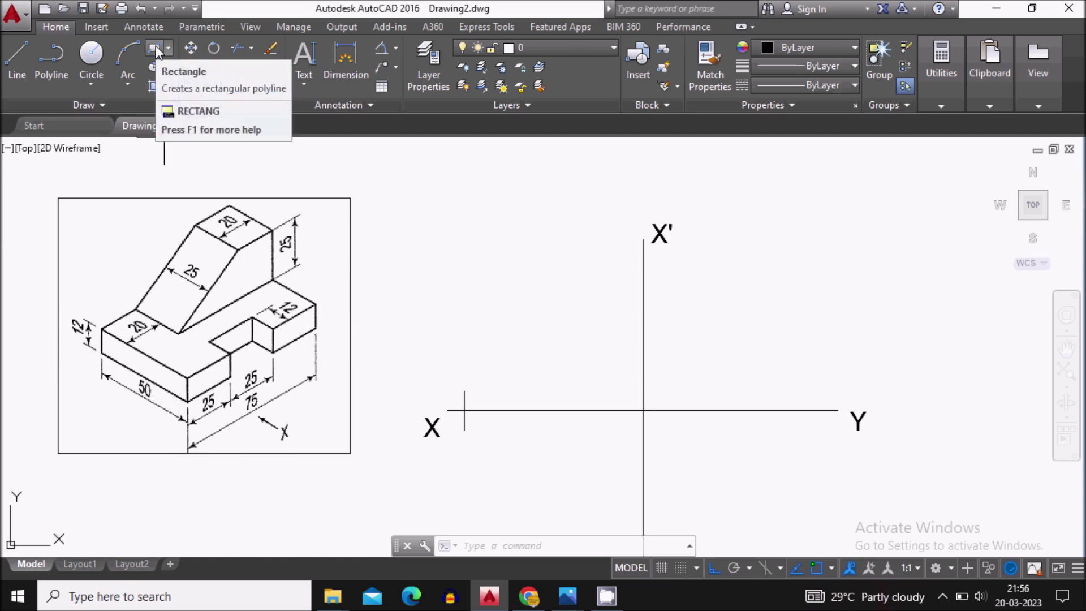
click(156, 52)
scroll(502, 376, up, 2)
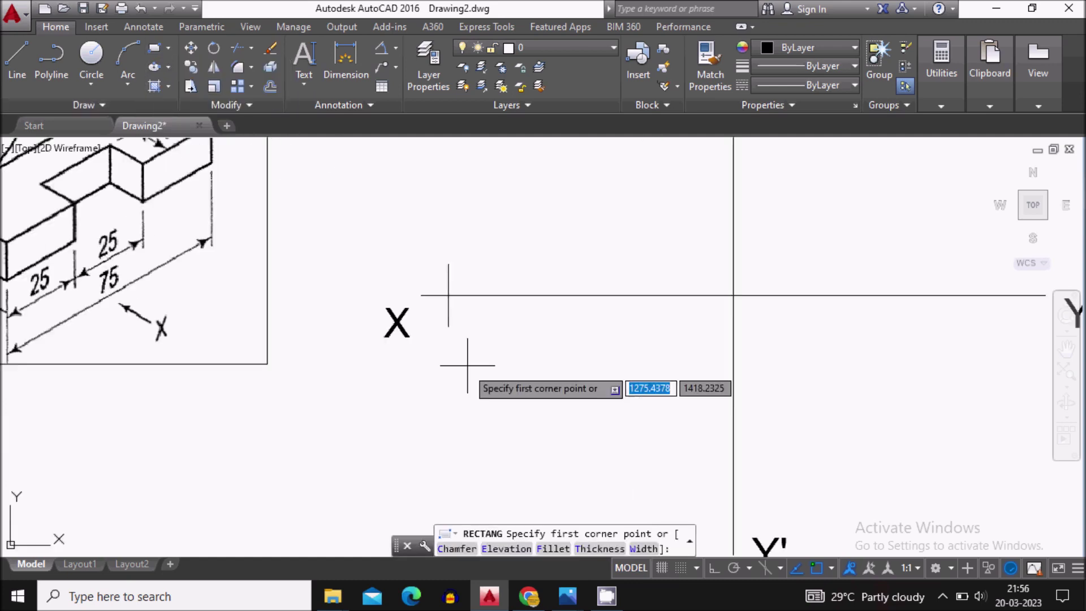
click(448, 327)
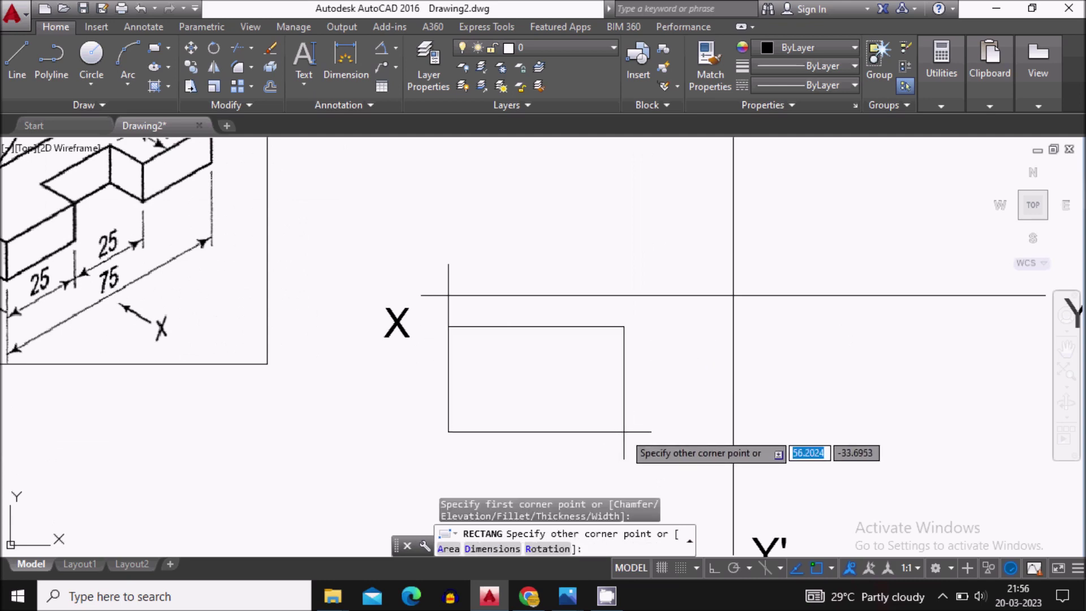
Step: Size the rectangle 75 long by 50 wide with the Dimensions option
text(D)
key(Return)
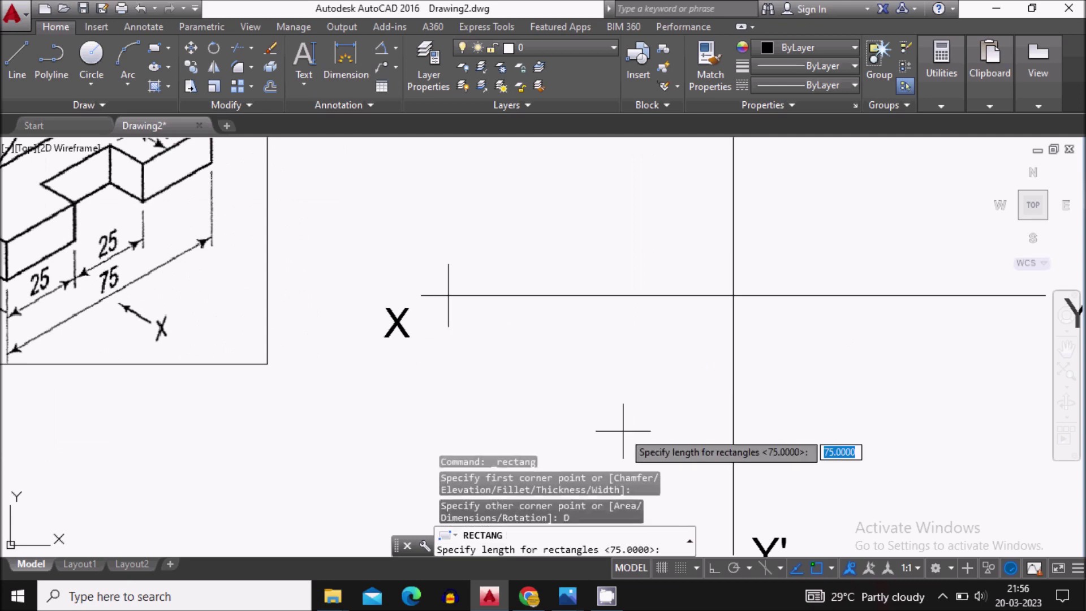
key(Return)
text(5)
key(Return)
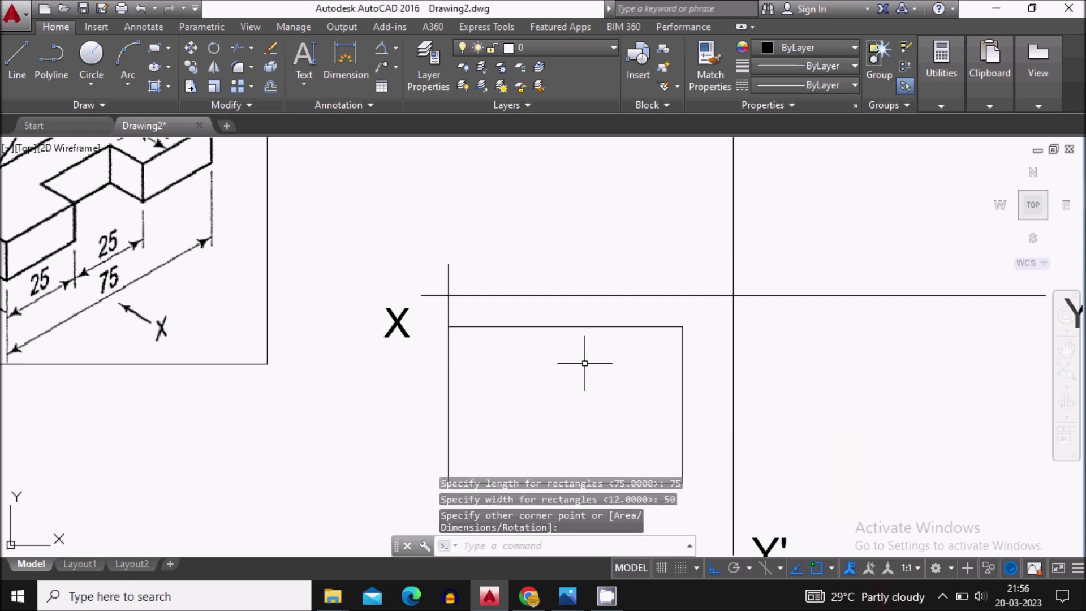
scroll(486, 297, down, 3)
scroll(500, 317, down, 2)
scroll(371, 286, up, 3)
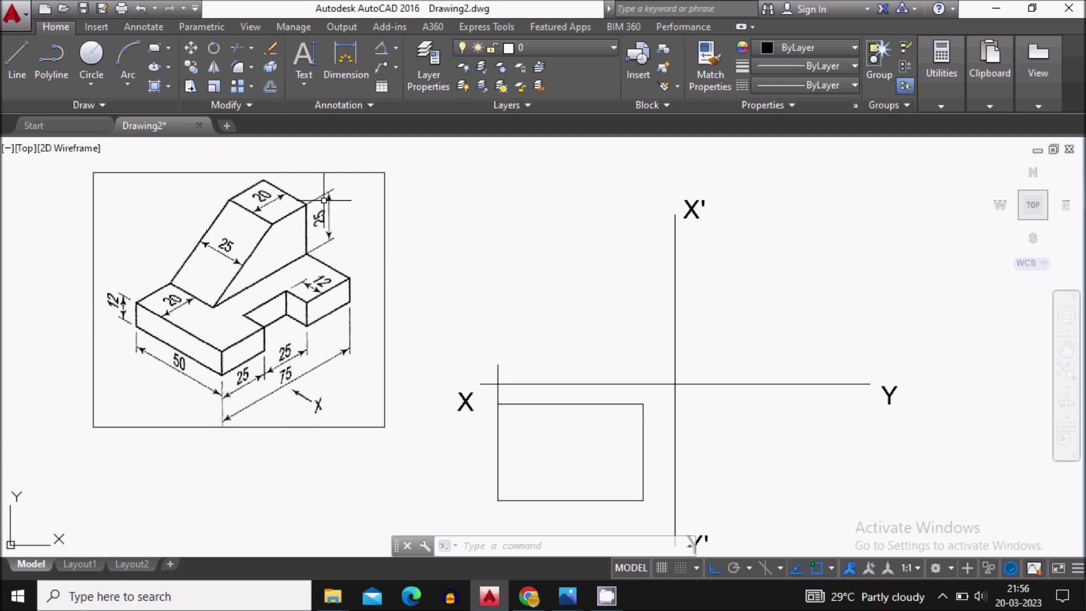
middle_drag(459, 256, 430, 269)
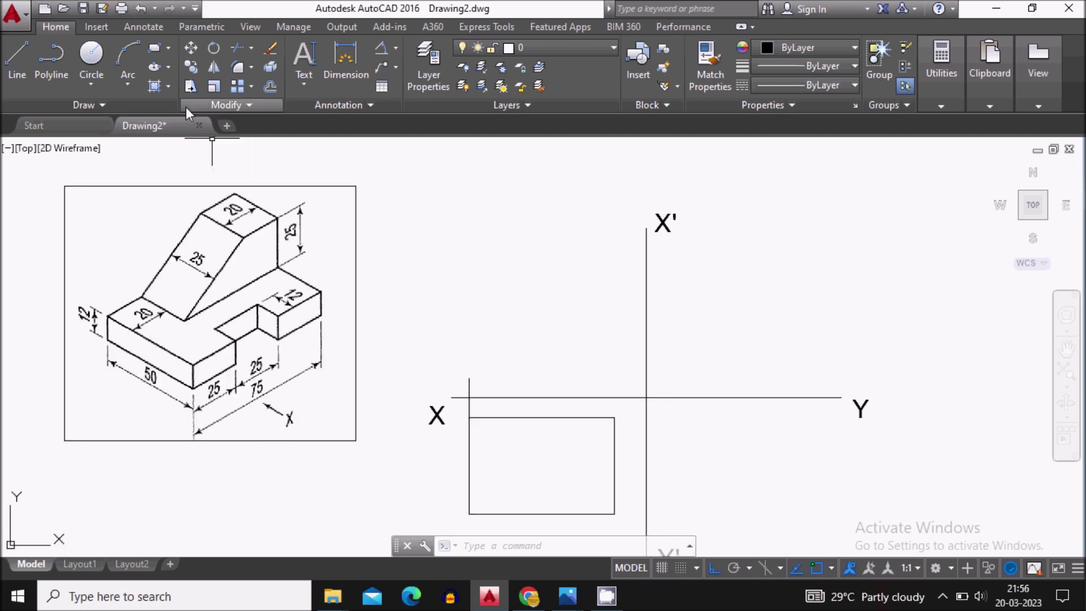
Step: Draw a 75 × 37 rectangle from a corner above the XY line, placed upward
click(160, 52)
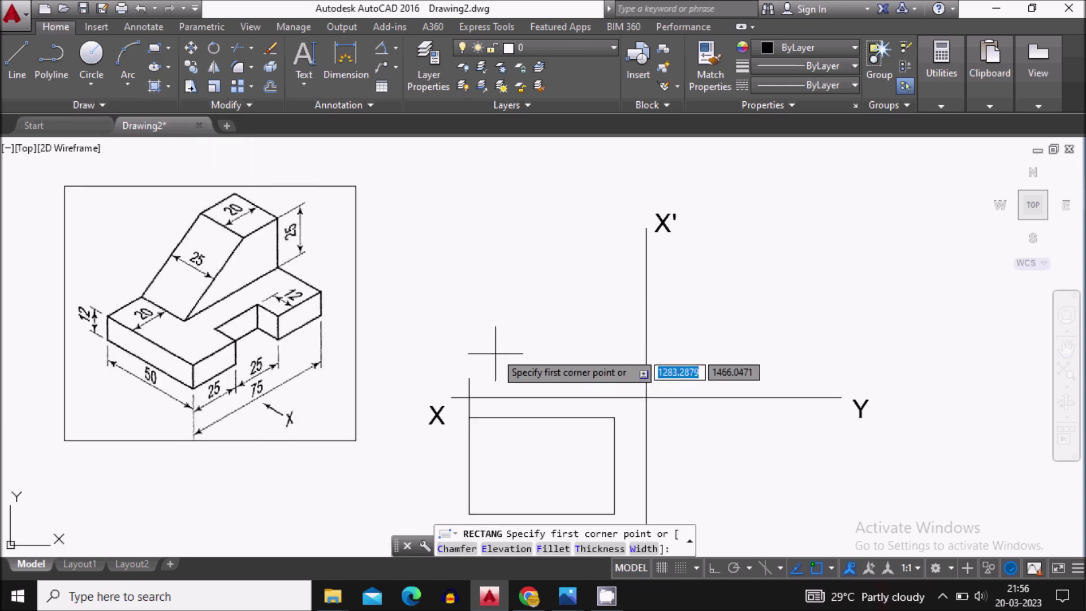
click(469, 378)
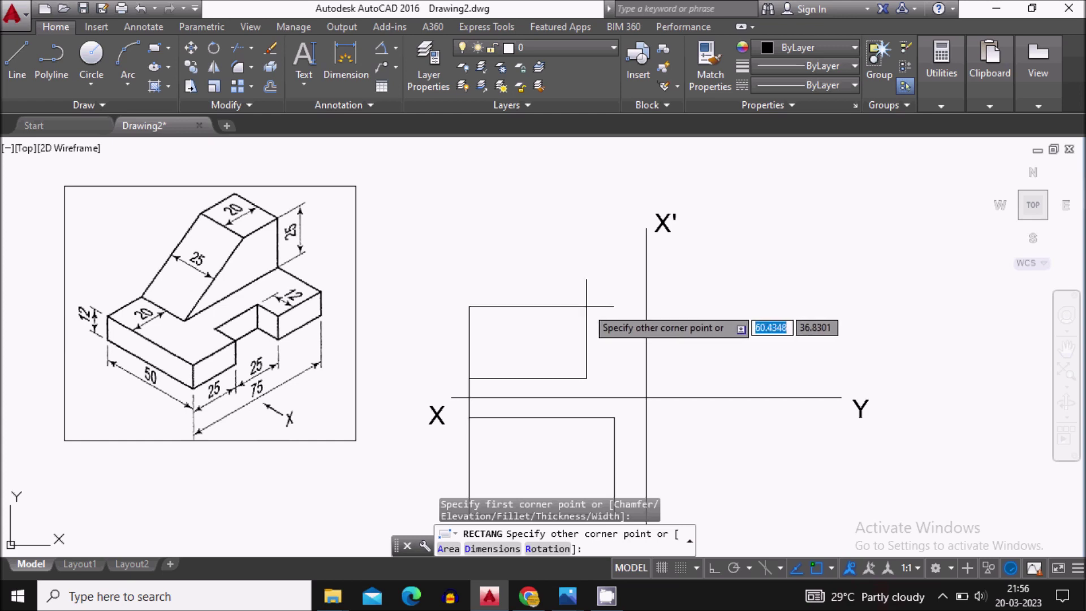
text(D)
key(Return)
text(7)
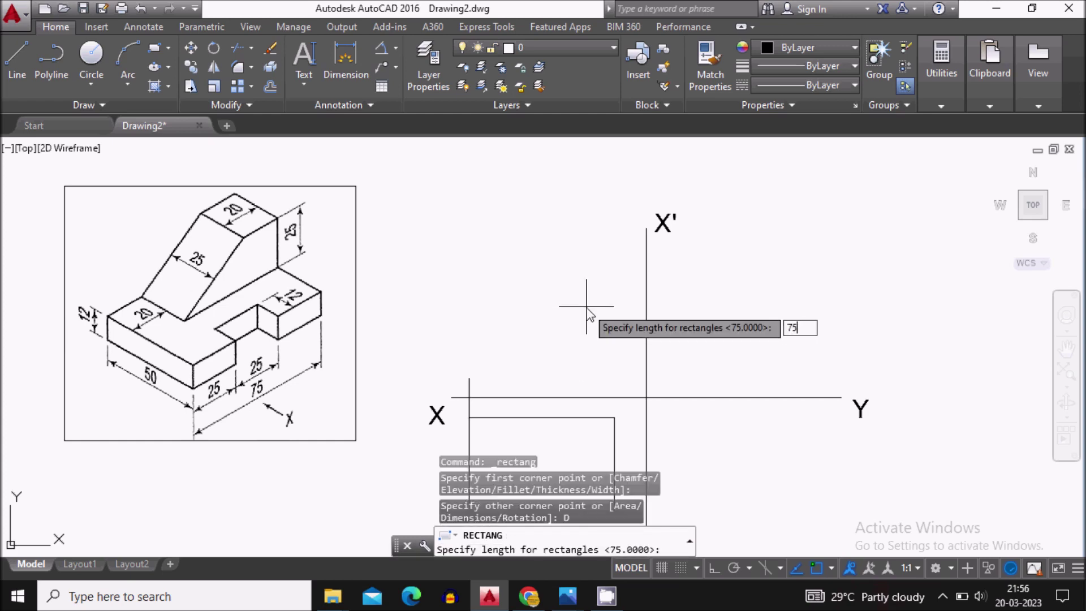
text(5)
key(Return)
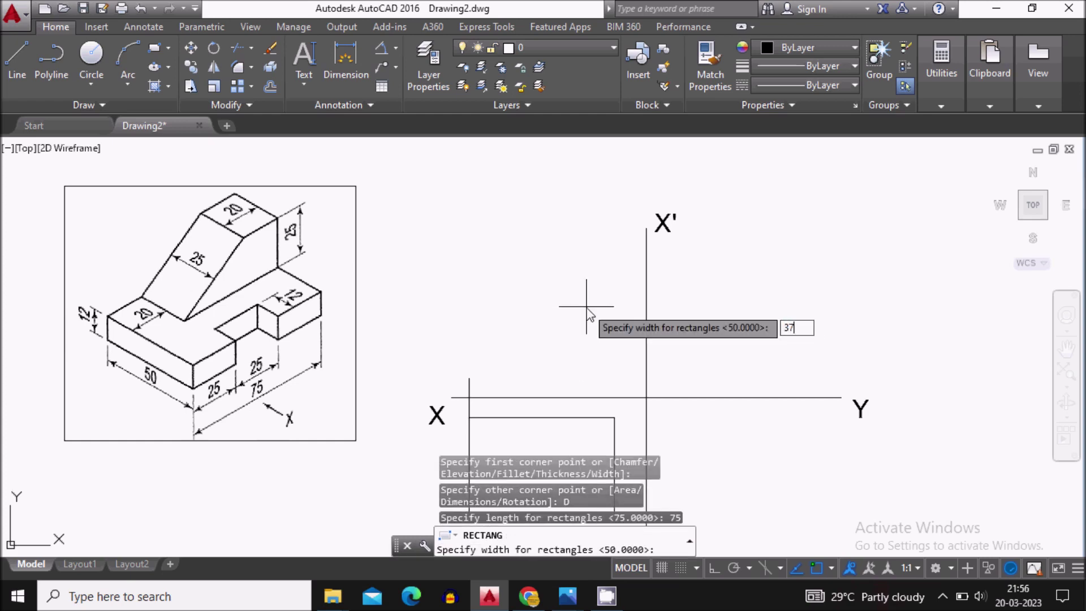
text(37)
key(Return)
click(587, 327)
middle_drag(587, 327, 529, 281)
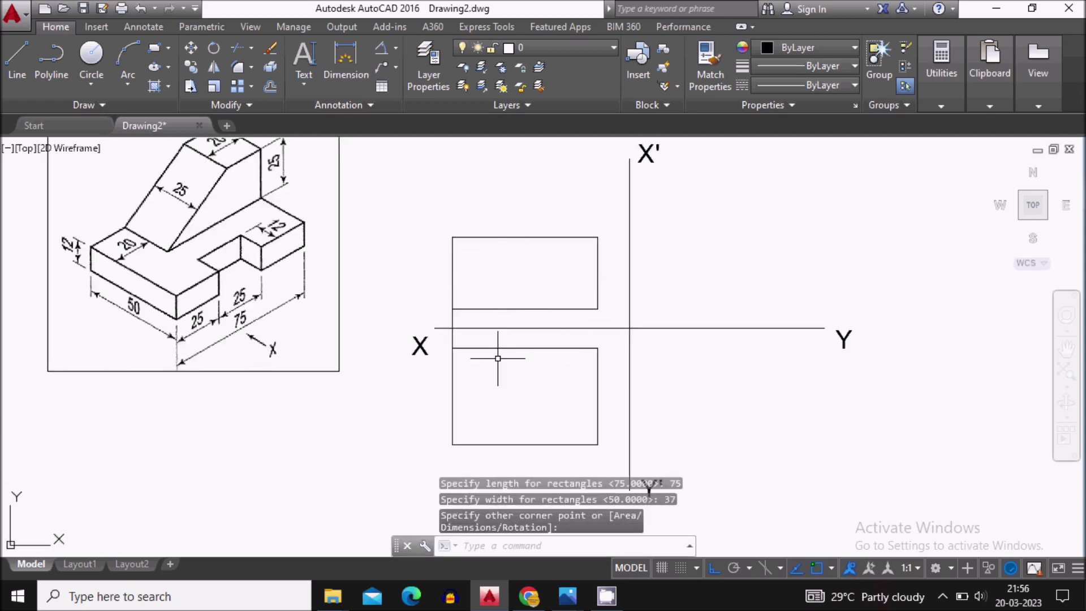
middle_drag(522, 373, 574, 439)
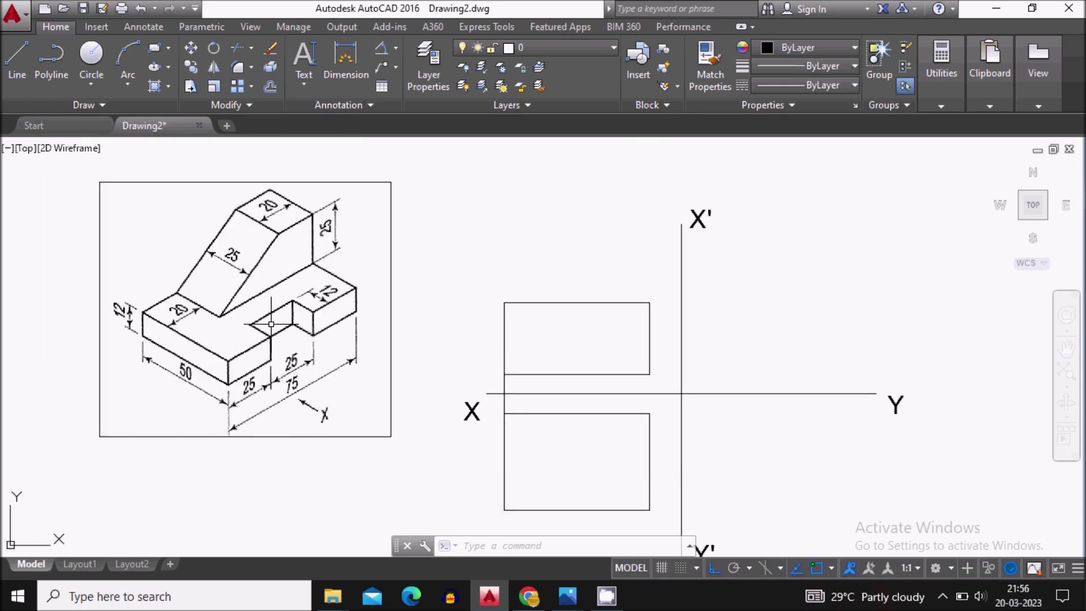
scroll(271, 324, up, 2)
middle_drag(175, 381, 154, 430)
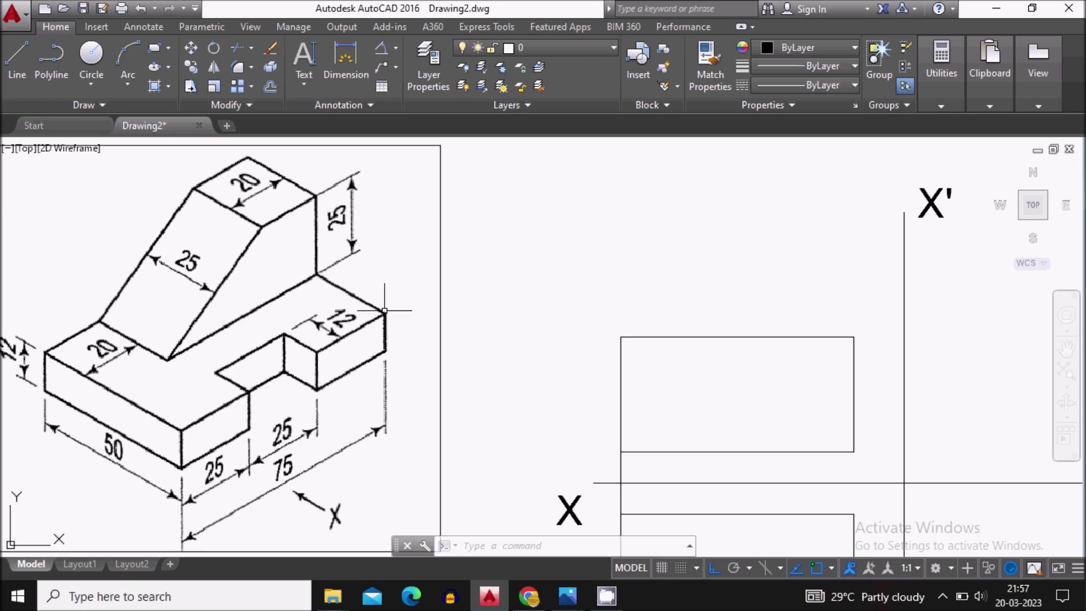
middle_drag(683, 398, 499, 189)
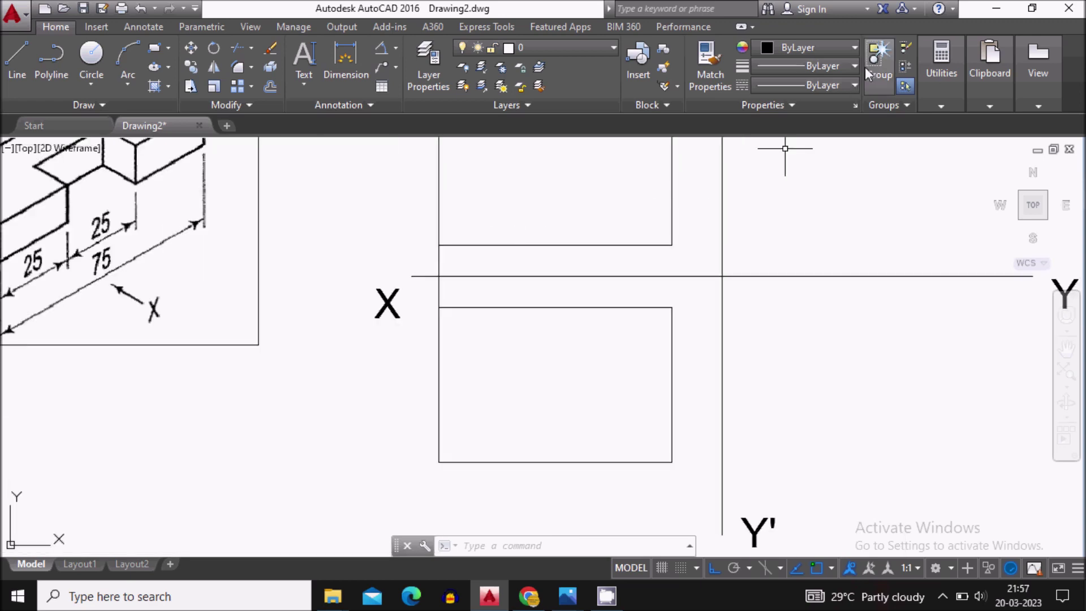
Step: Set the current line weight to 0.30 mm
click(823, 65)
scroll(821, 237, down, 1)
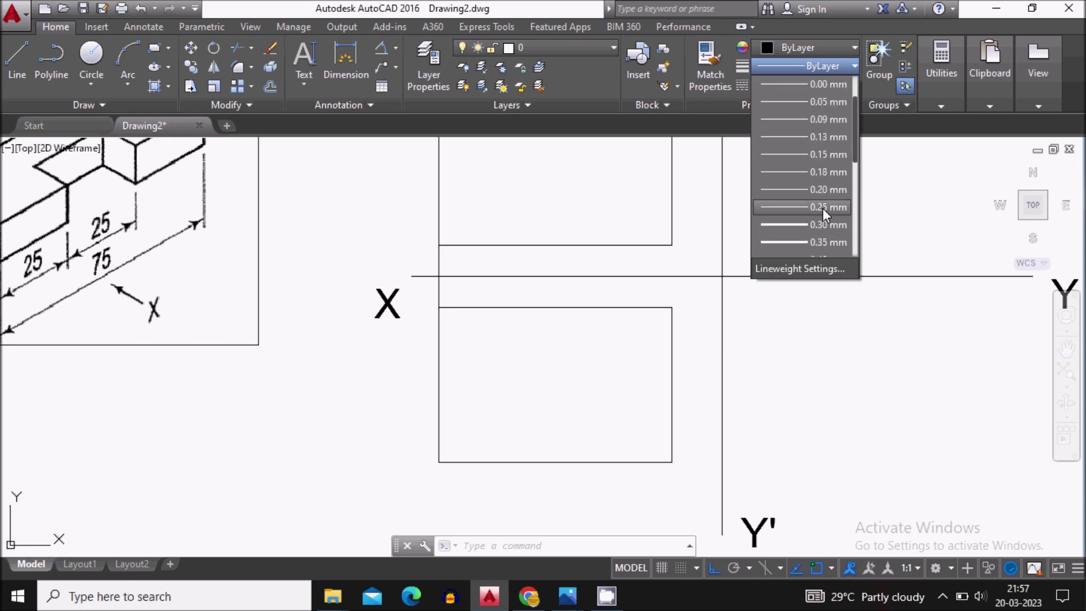
click(828, 225)
scroll(514, 476, up, 2)
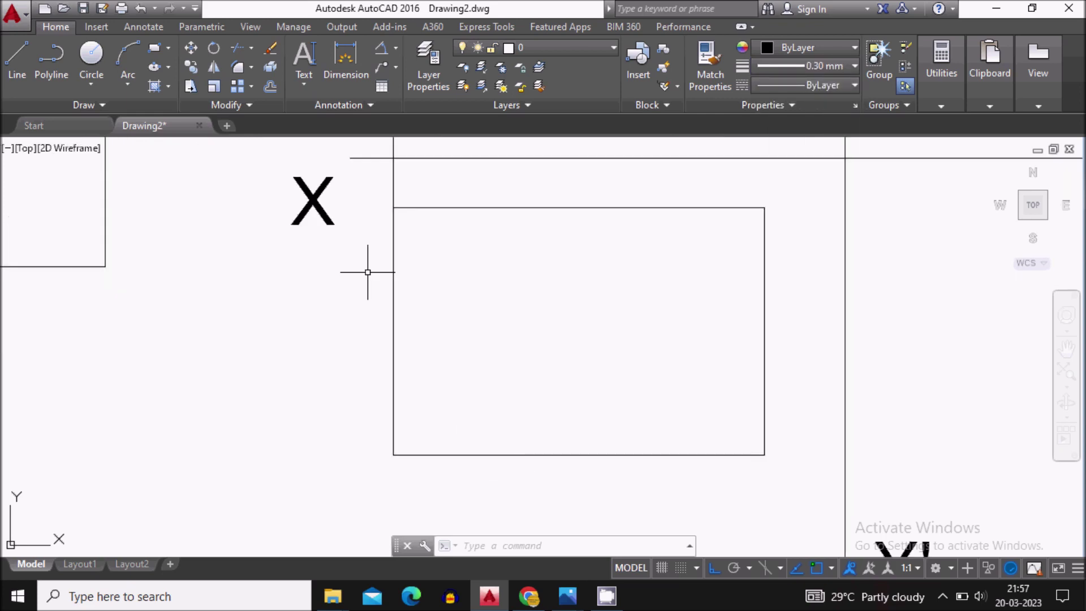
Step: Start a thick polyline at the lower-left corner: 25 across, 12 up, 25 across
click(50, 57)
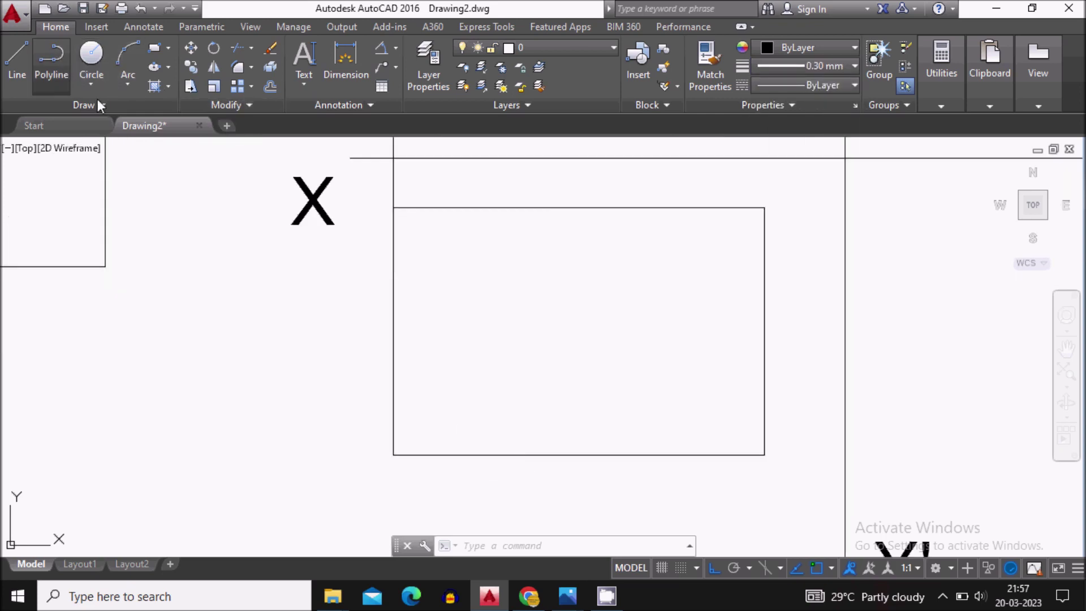
click(395, 452)
text(25)
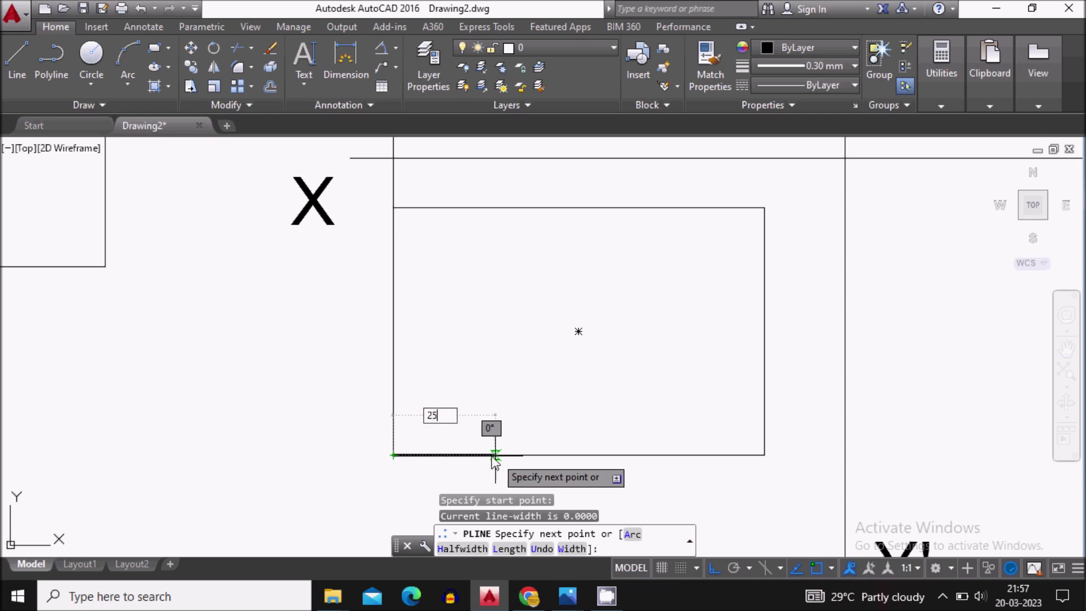
key(Return)
text(12)
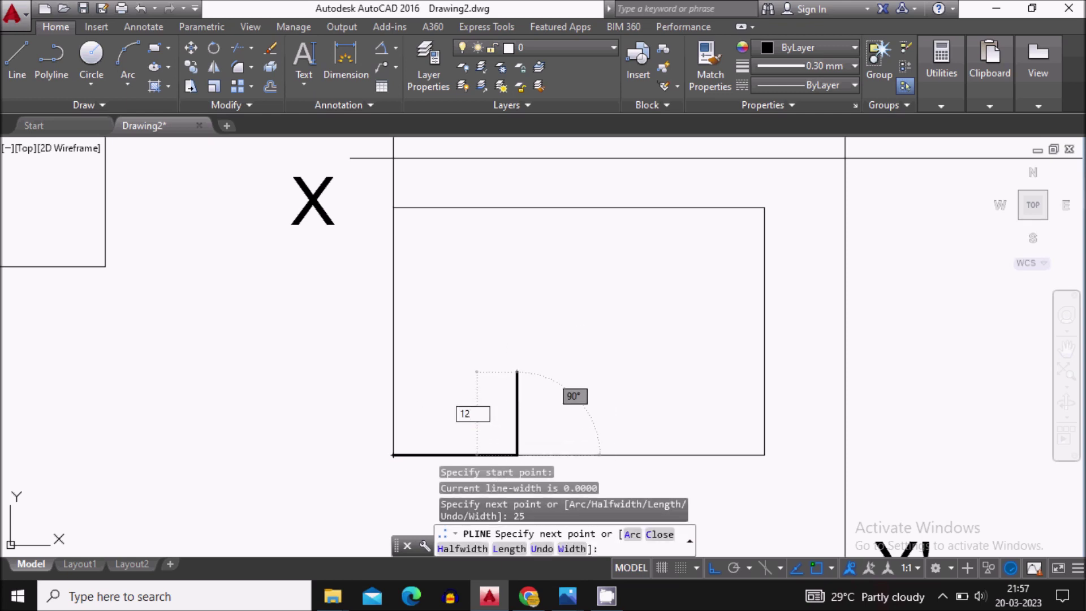
key(Return)
text(25)
key(Return)
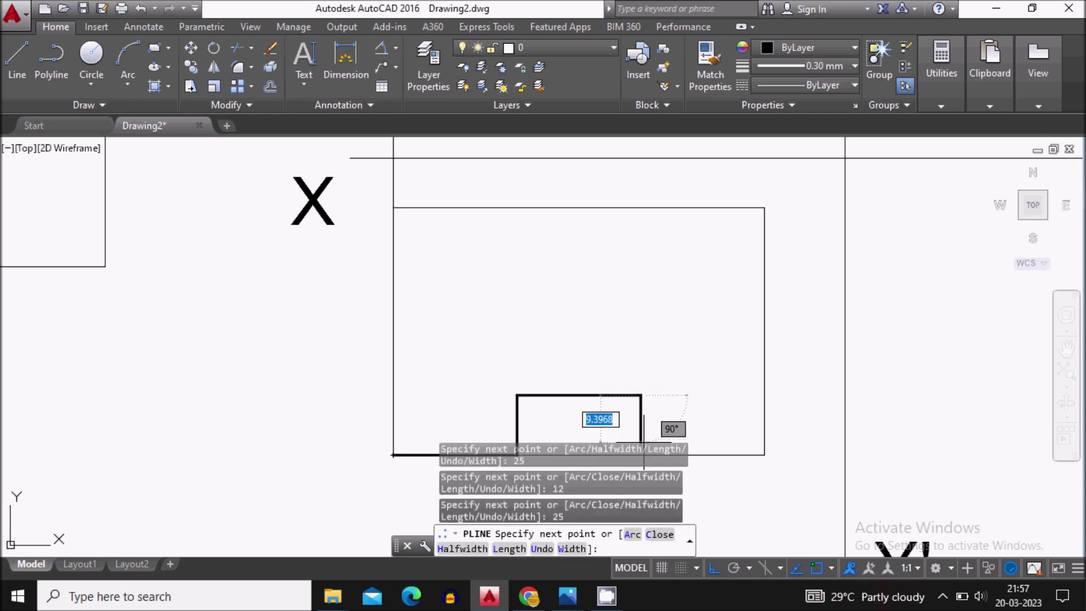
Step: Drop 12 back down to the rectangle's corner to close the notch and finish
middle_drag(643, 442, 630, 376)
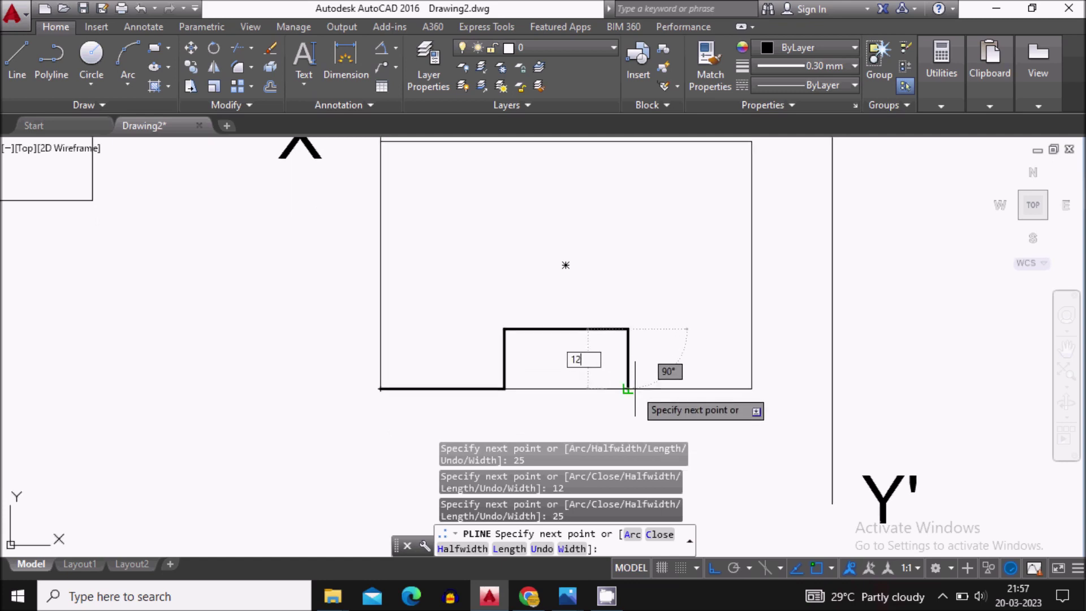
text(12)
key(Return)
click(752, 388)
middle_drag(763, 204, 768, 377)
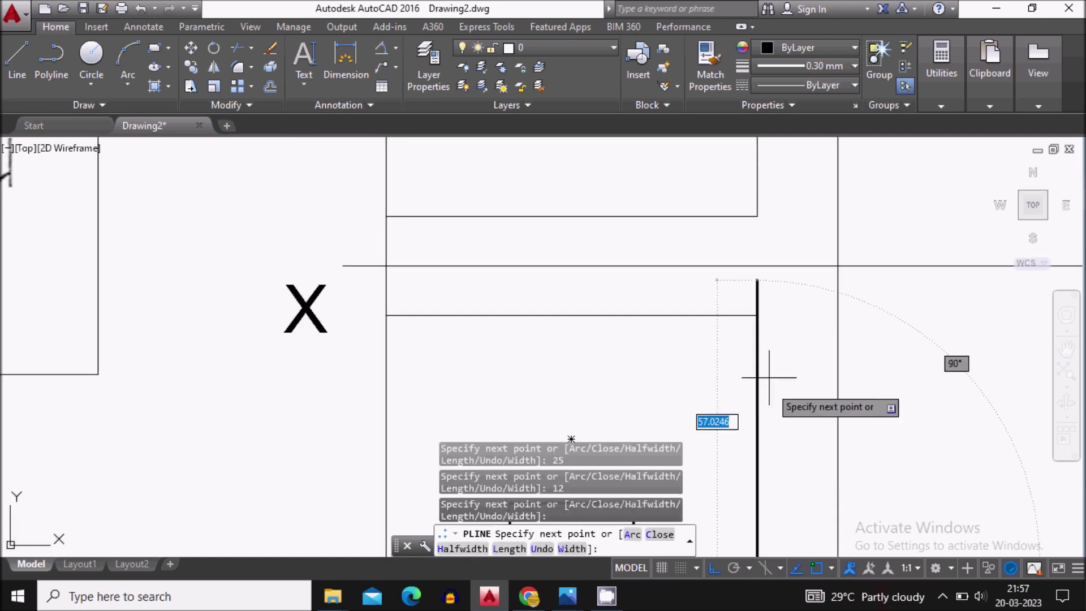
key(Escape)
scroll(761, 311, down, 5)
scroll(390, 255, up, 4)
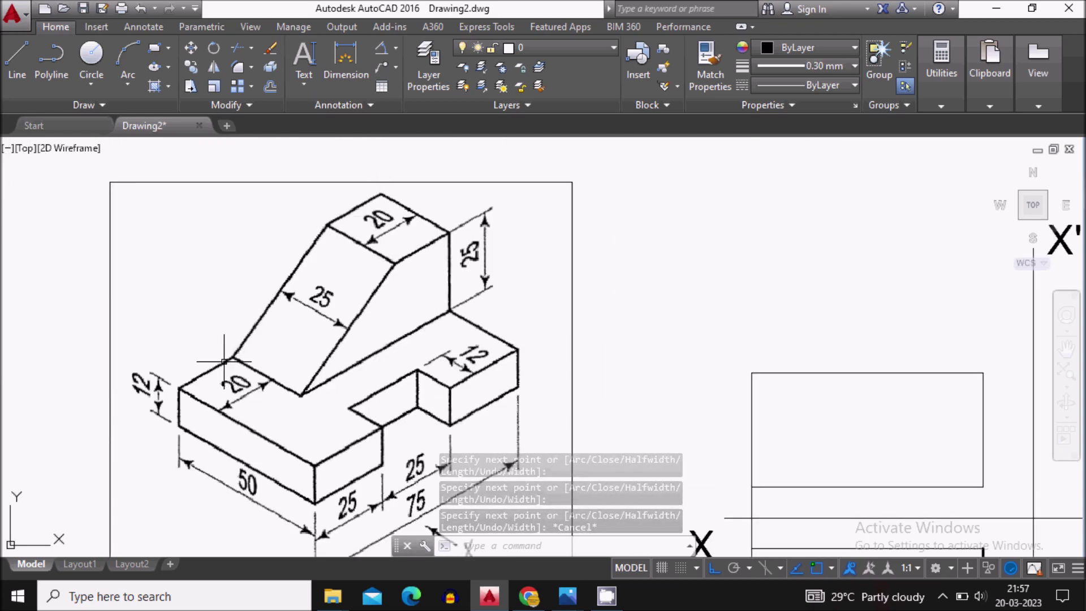
middle_drag(374, 452, 362, 434)
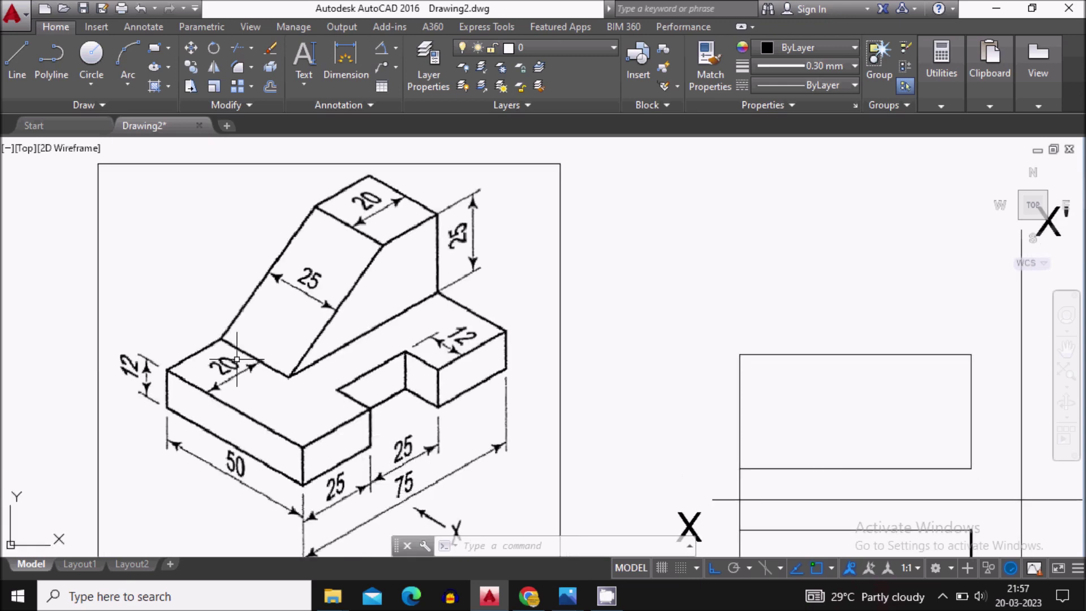
middle_drag(804, 404, 543, 298)
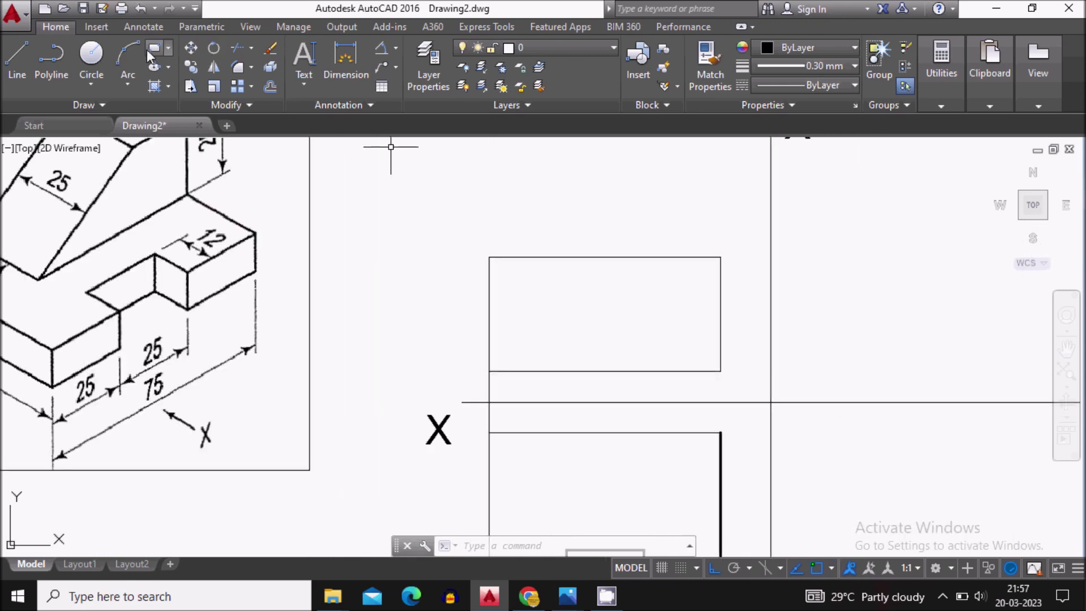
Step: Draw a thick polyline from the corner: 55 left, 25 up, 35 right
click(45, 67)
scroll(715, 453, up, 2)
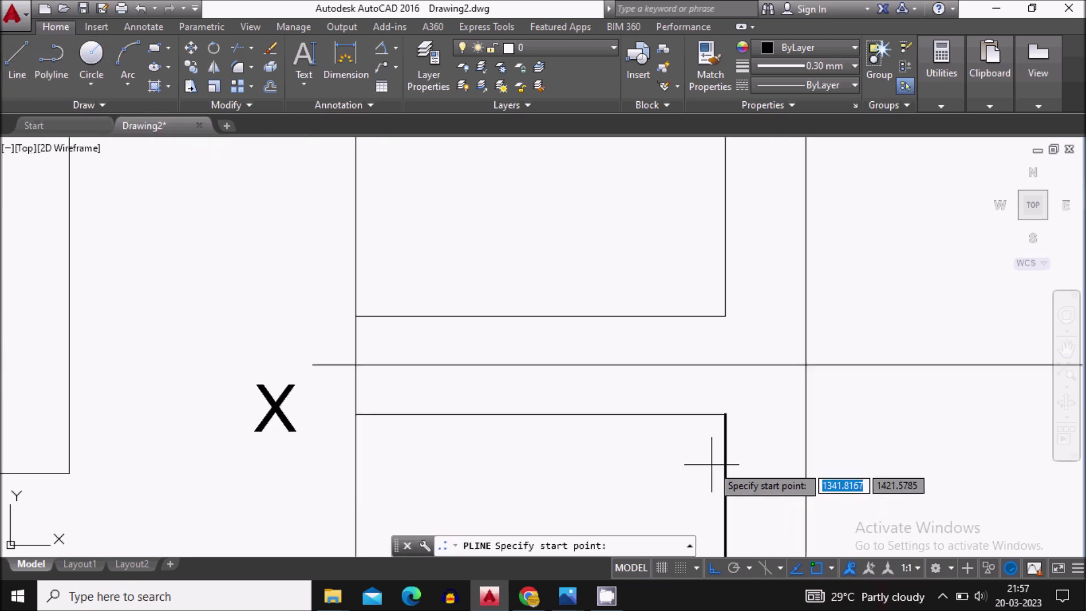
click(751, 373)
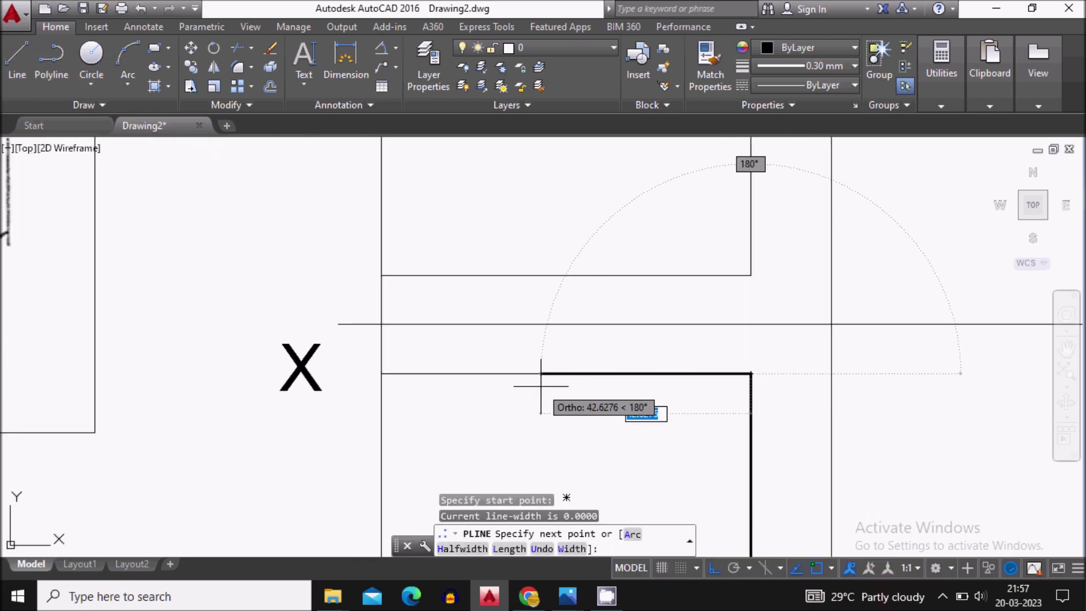
text(55)
key(Return)
scroll(537, 388, down, 3)
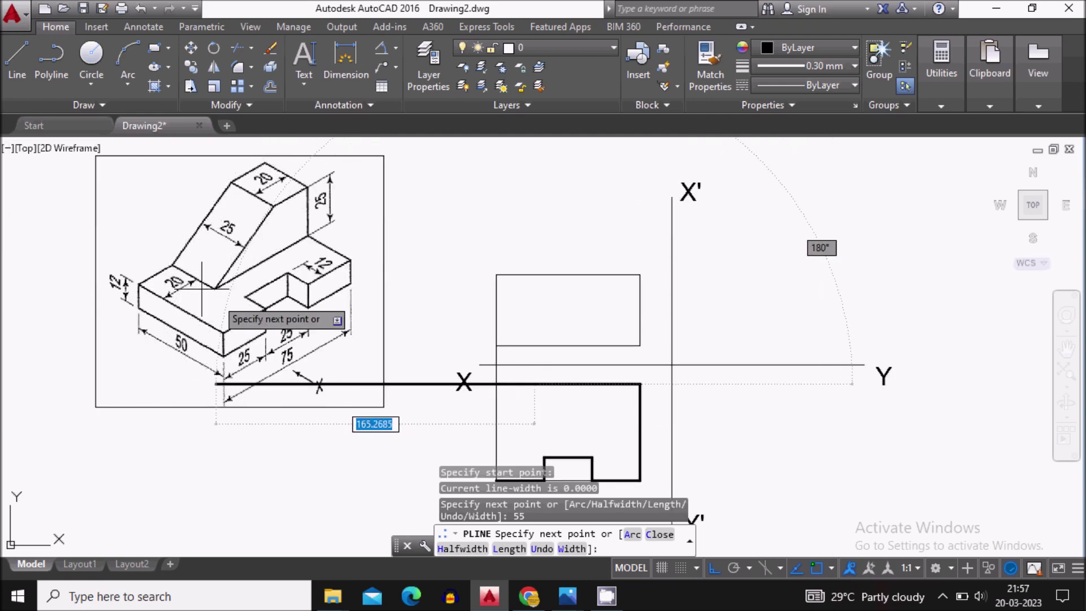
scroll(549, 390, up, 3)
text(25)
key(Return)
scroll(571, 388, down, 4)
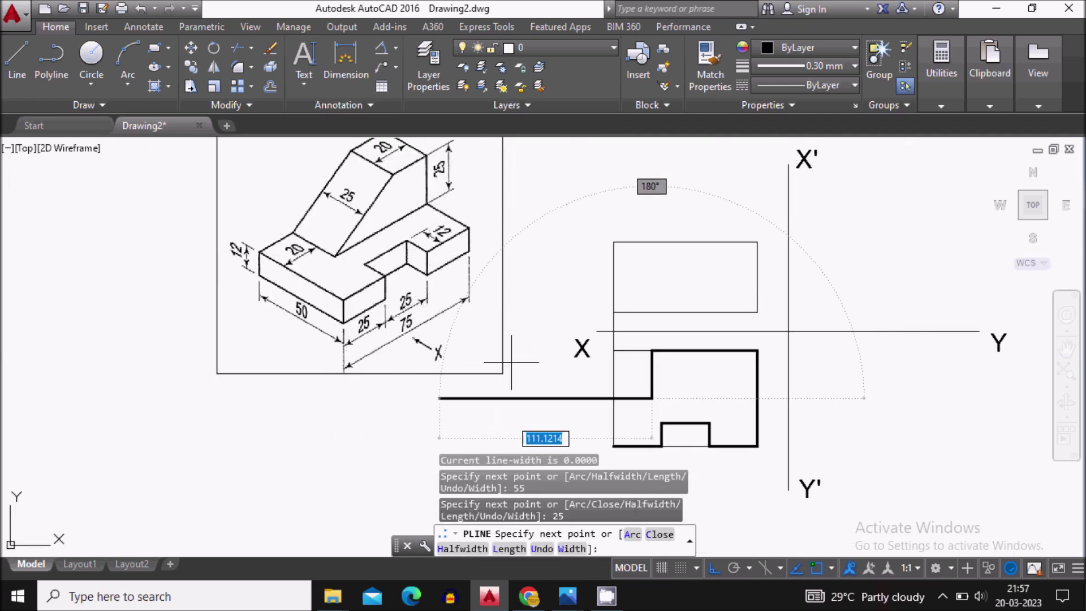
scroll(706, 395, up, 5)
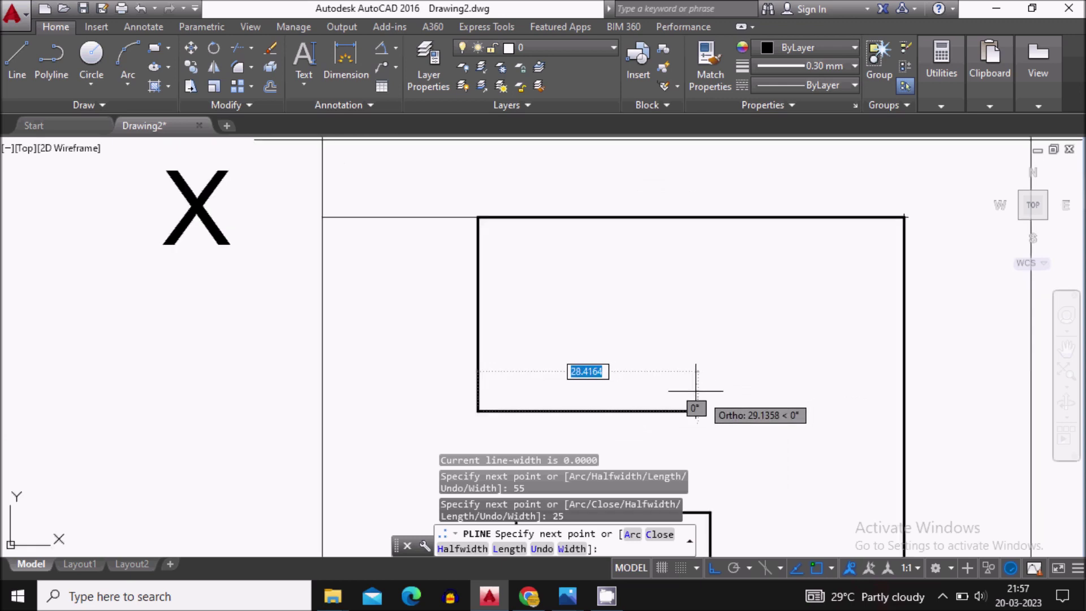
scroll(696, 386, down, 3)
scroll(694, 390, down, 4)
scroll(695, 391, up, 4)
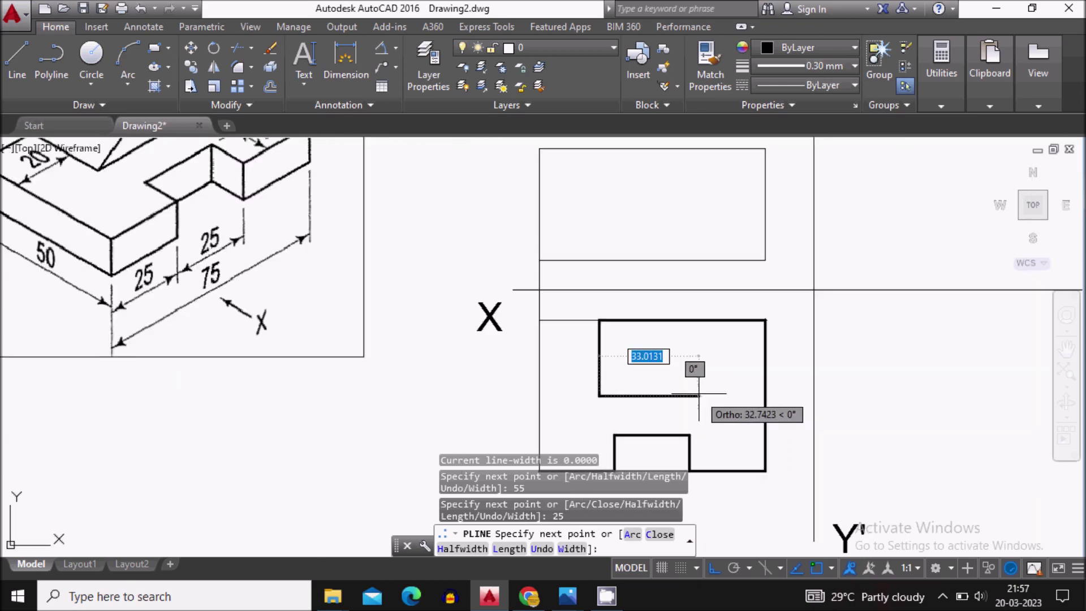
scroll(698, 393, up, 2)
scroll(698, 393, down, 2)
middle_drag(656, 407, 638, 359)
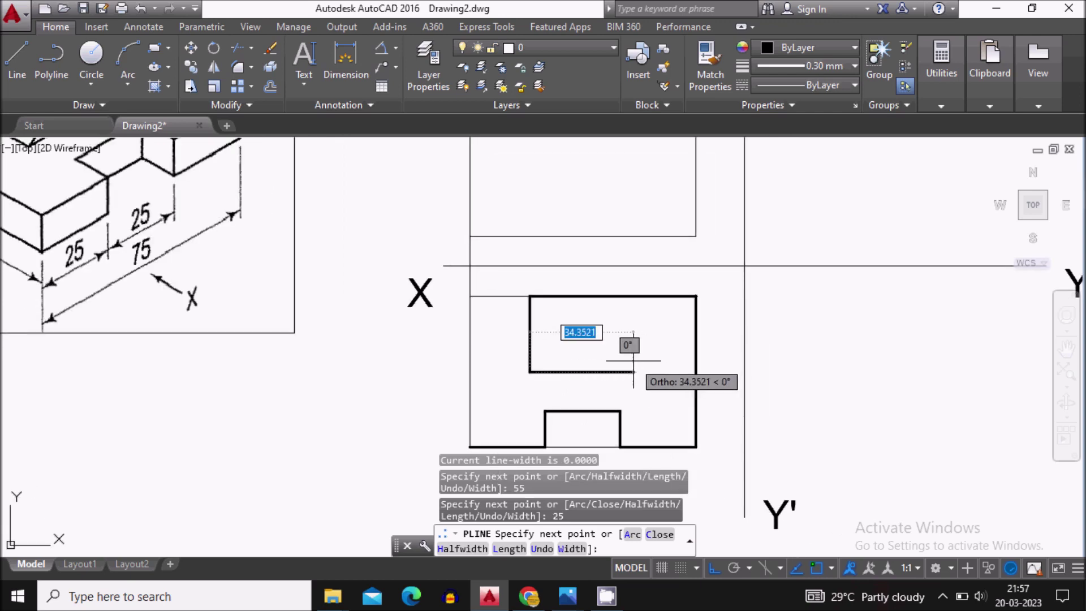
text(35)
key(Return)
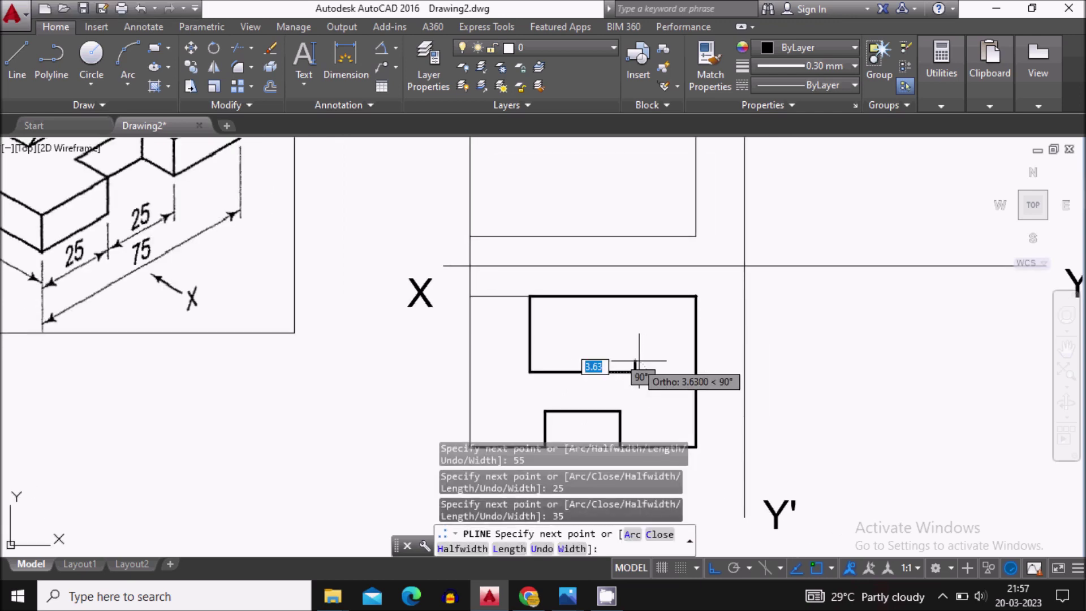
key(Escape)
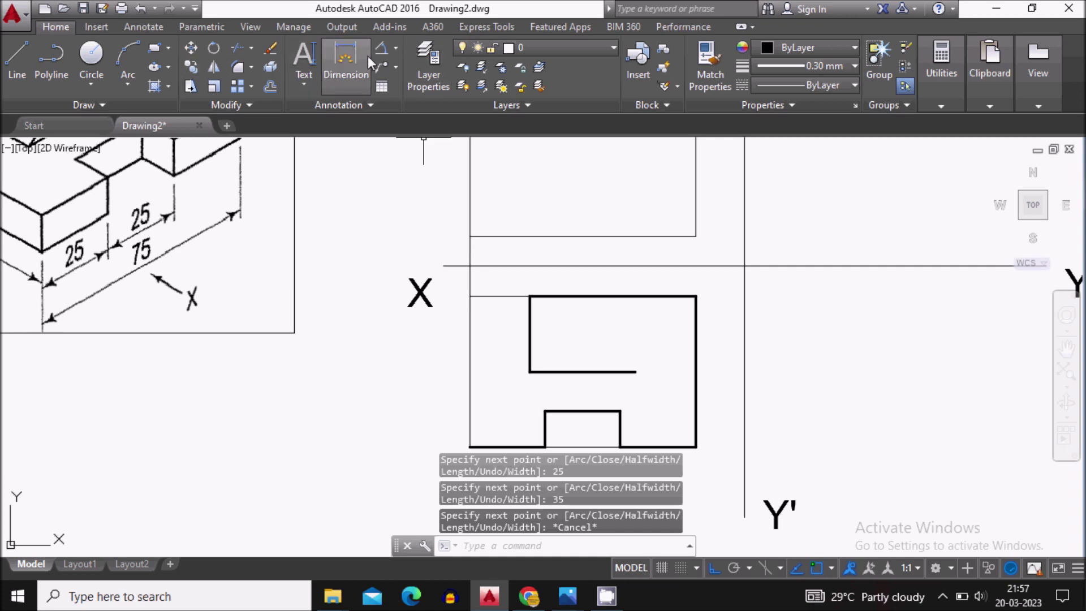
Step: Begin a linear dimension between two points on the step, then abandon it
click(395, 49)
click(412, 73)
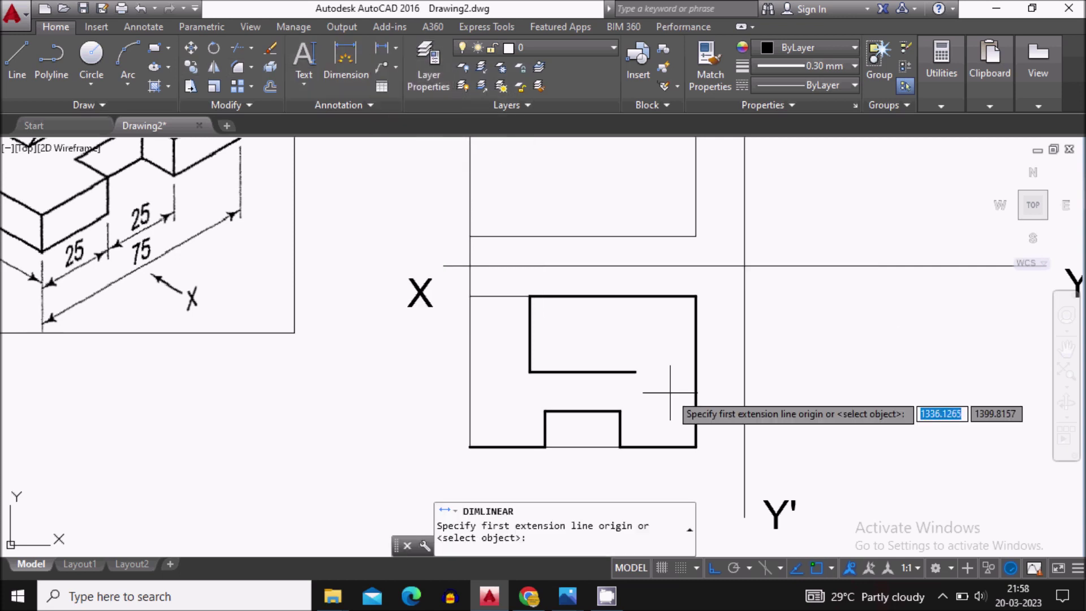
click(635, 372)
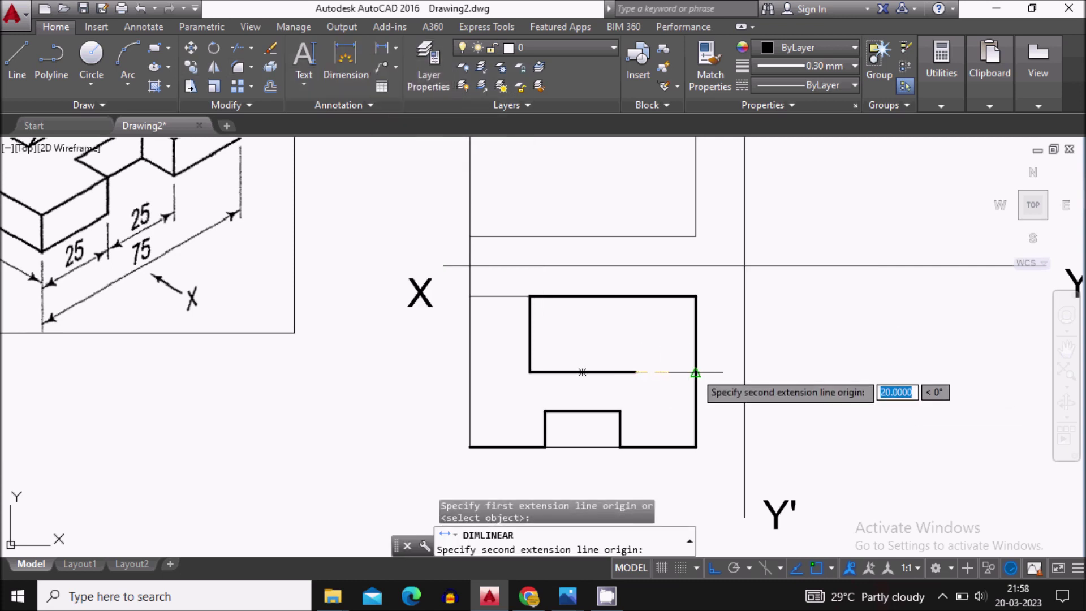
click(696, 372)
scroll(670, 338, up, 4)
key(Escape)
scroll(662, 334, down, 3)
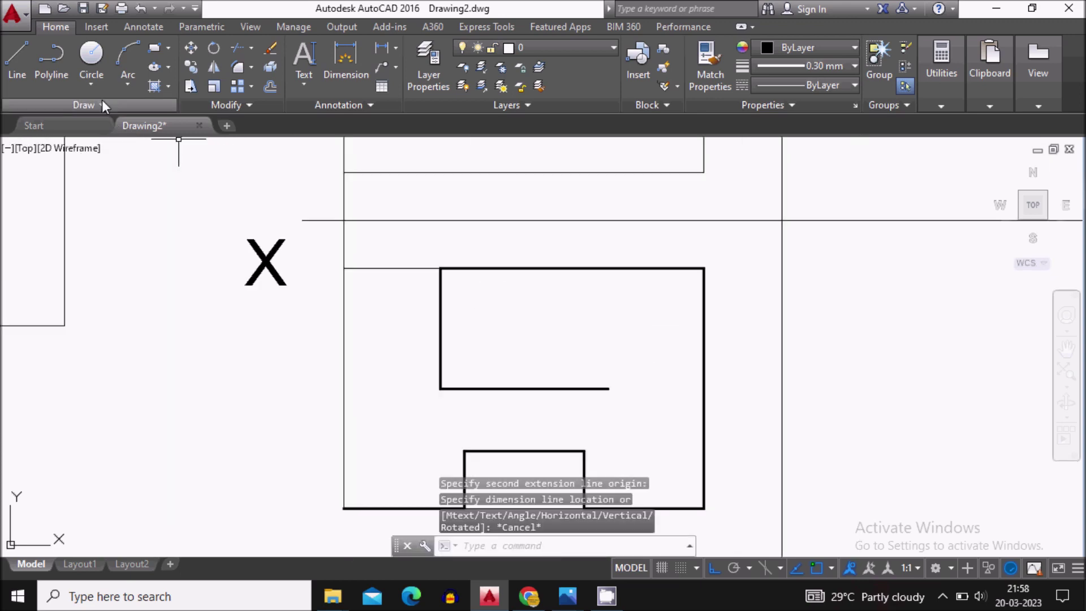
Step: Draw a vertical divider from the inner bottom edge up to the top edge
click(50, 74)
scroll(622, 362, down, 4)
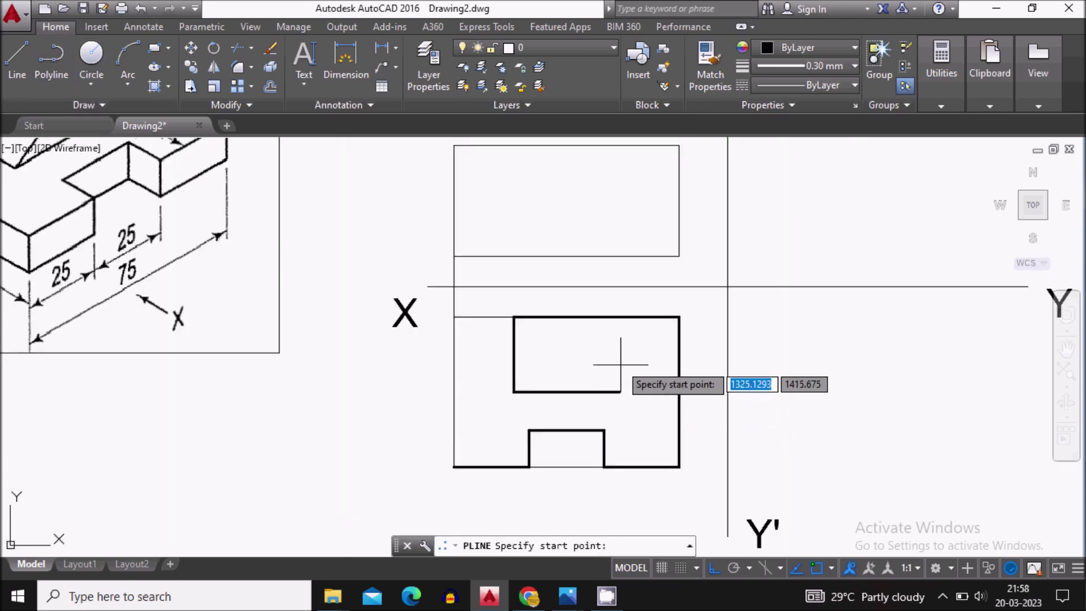
scroll(633, 406, up, 2)
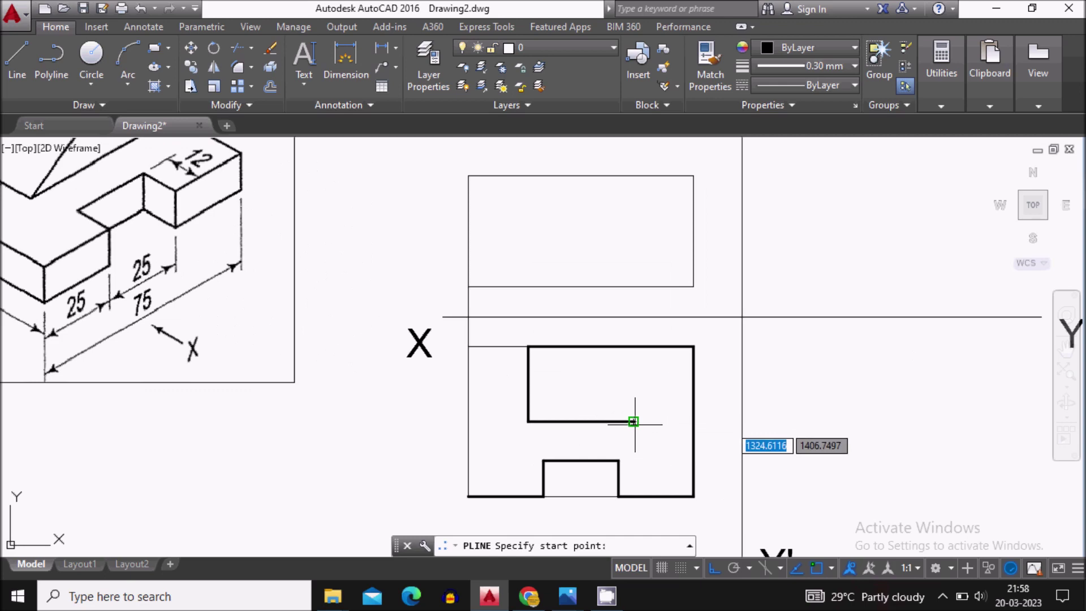
click(634, 415)
key(Escape)
key(space)
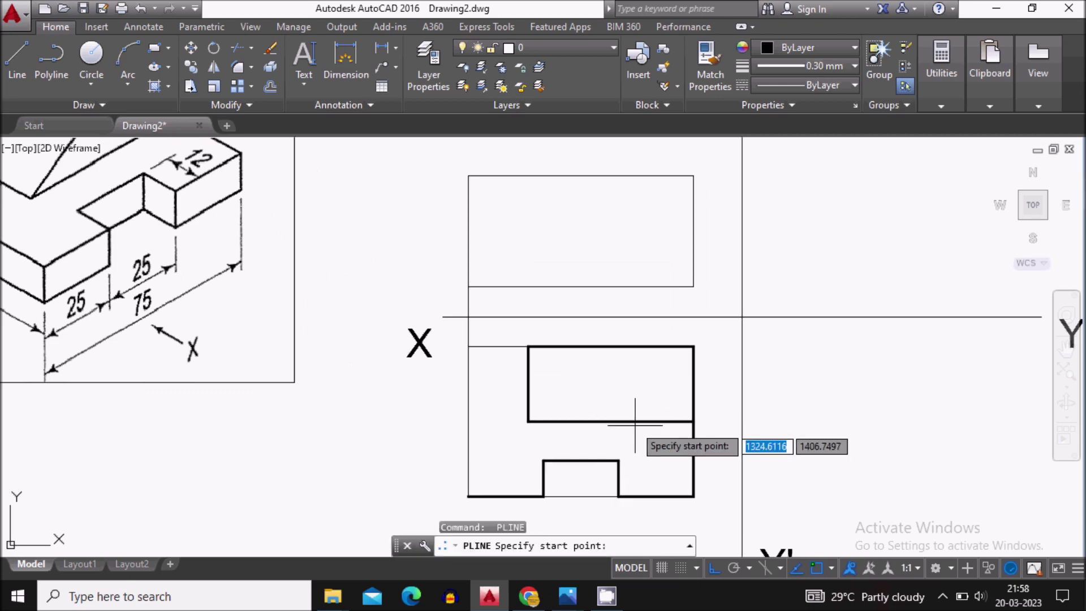
click(633, 422)
click(633, 346)
key(Escape)
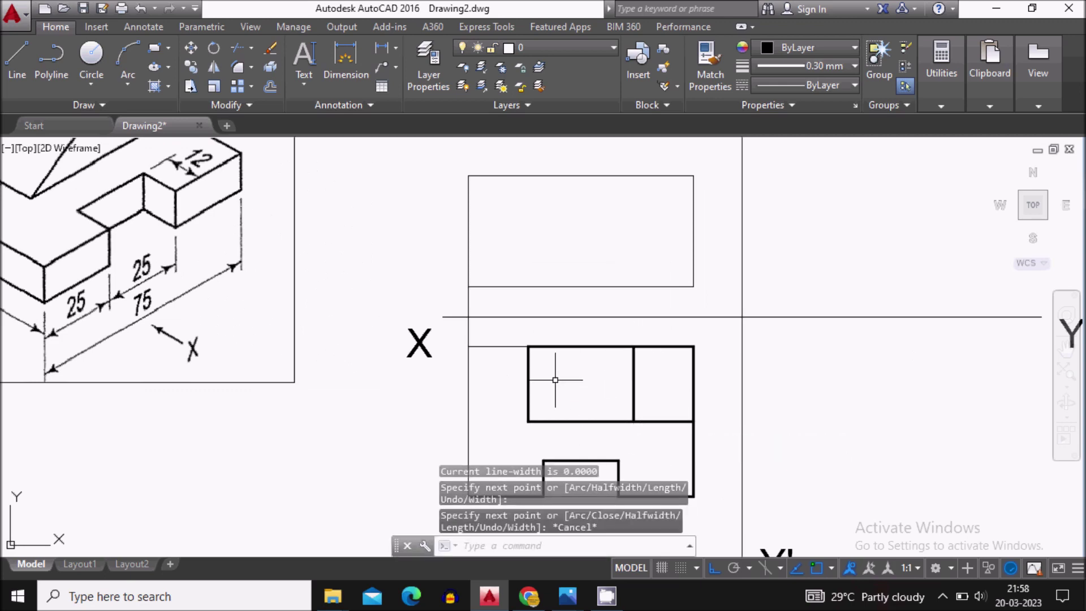
scroll(566, 373, down, 2)
scroll(543, 364, up, 2)
Step: Start another polyline at the outline's corner, then cancel it and recentre the views
key(space)
click(487, 351)
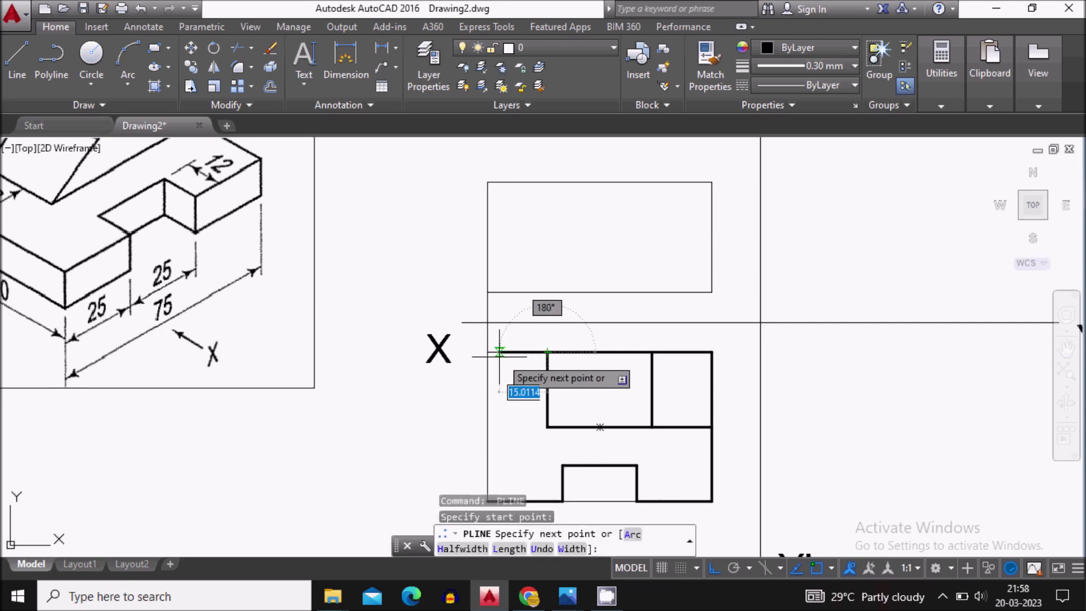
middle_drag(482, 385, 479, 311)
scroll(470, 334, down, 1)
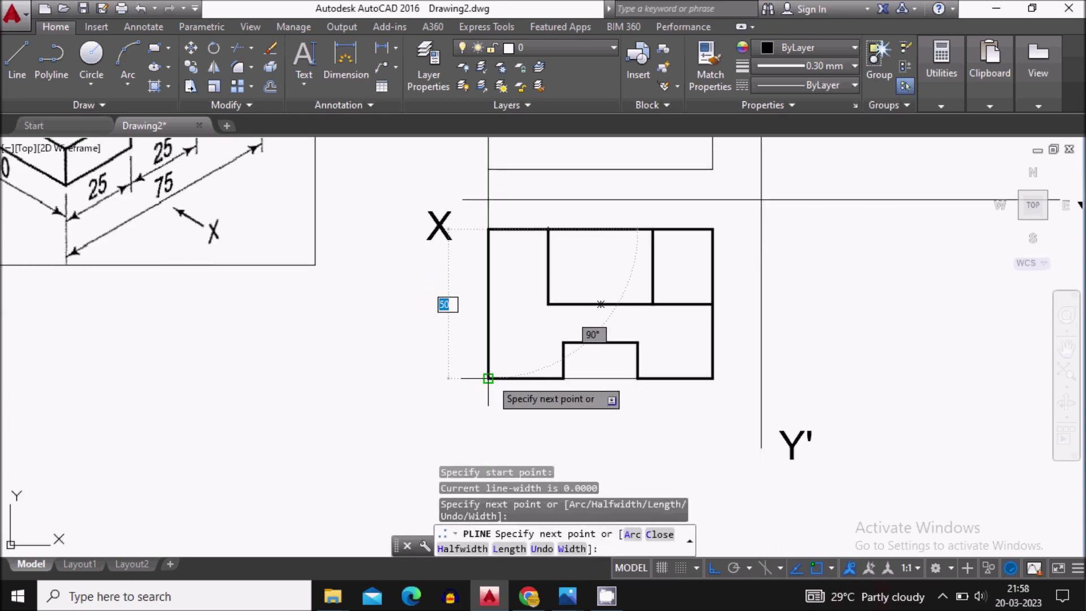
key(Escape)
scroll(493, 323, down, 3)
middle_drag(494, 323, 501, 351)
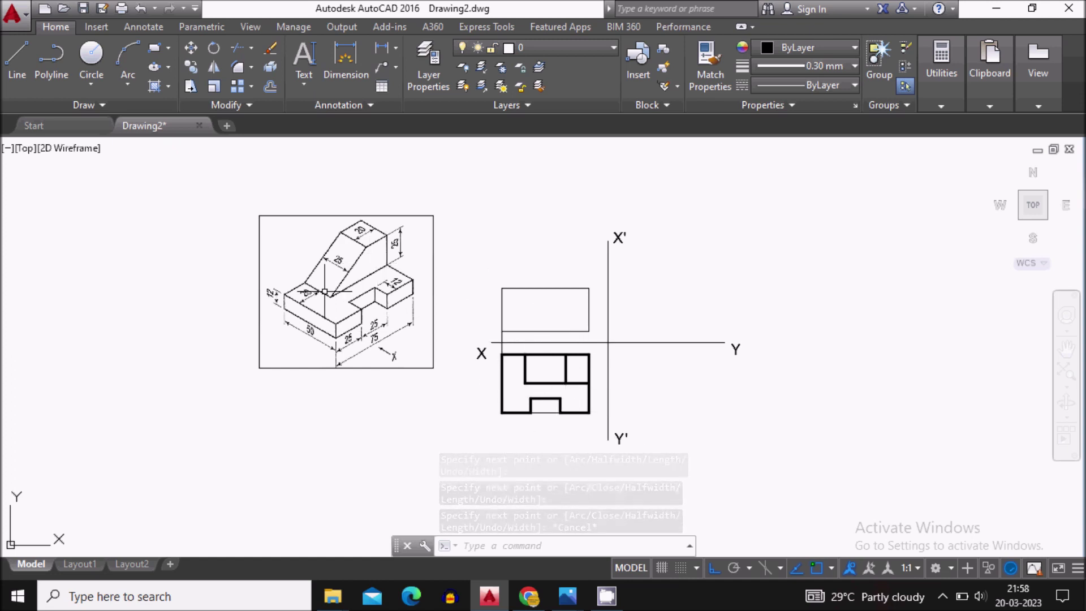
scroll(512, 324, up, 2)
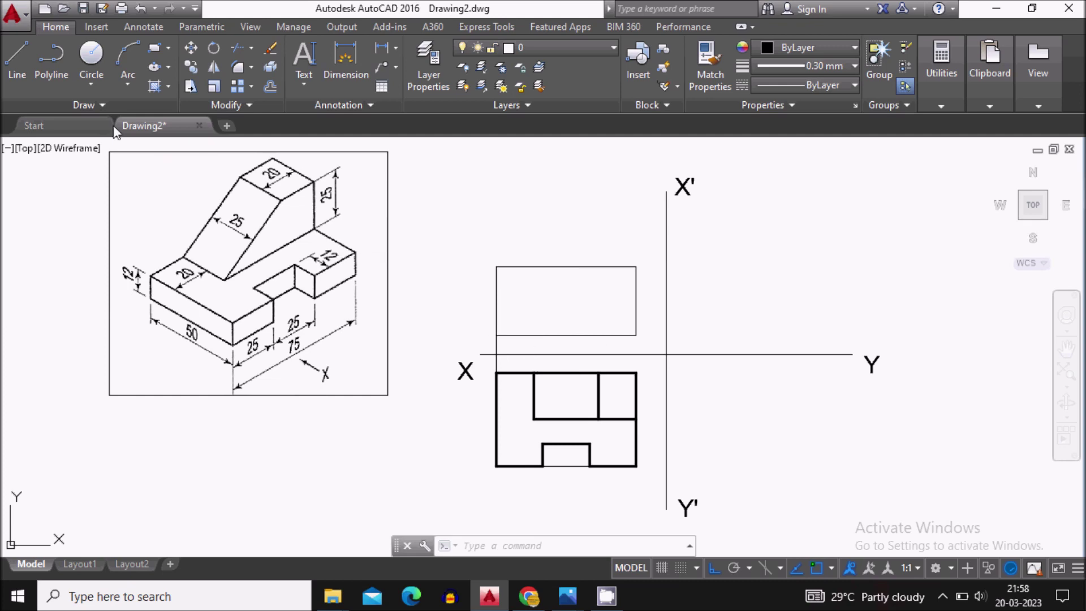
Step: Reset the line weight to the layer default for thin projection lines
click(20, 68)
scroll(515, 353, up, 2)
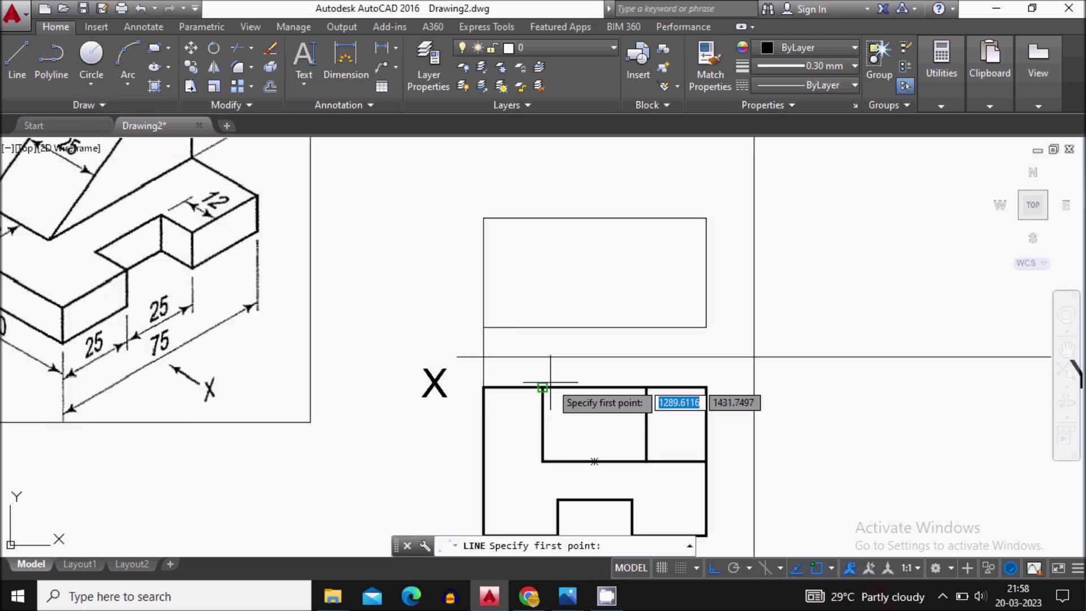
click(542, 387)
key(Escape)
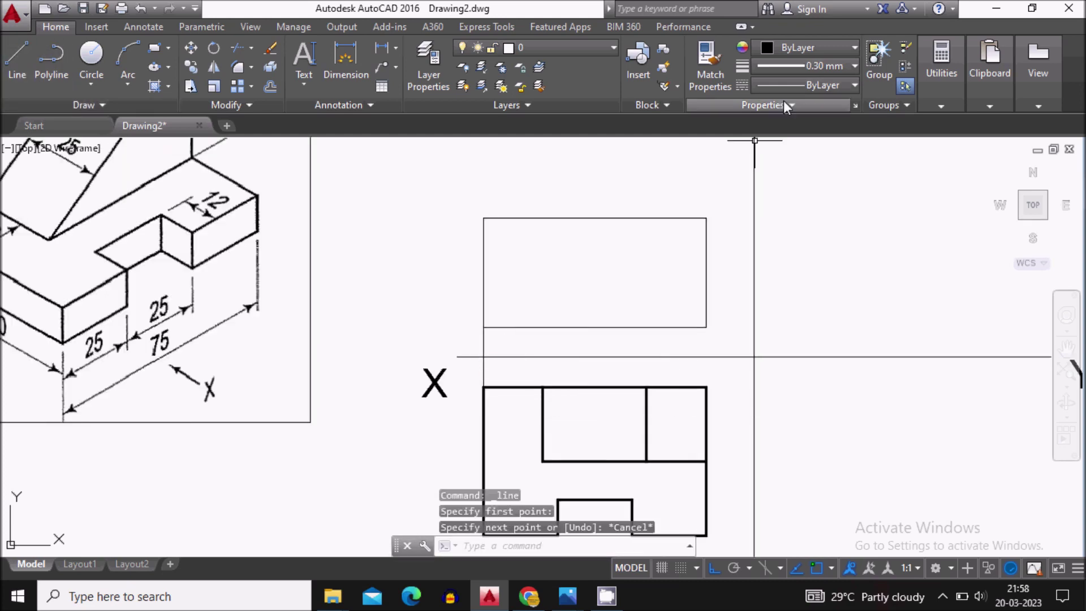
click(802, 68)
scroll(808, 141, up, 3)
click(815, 87)
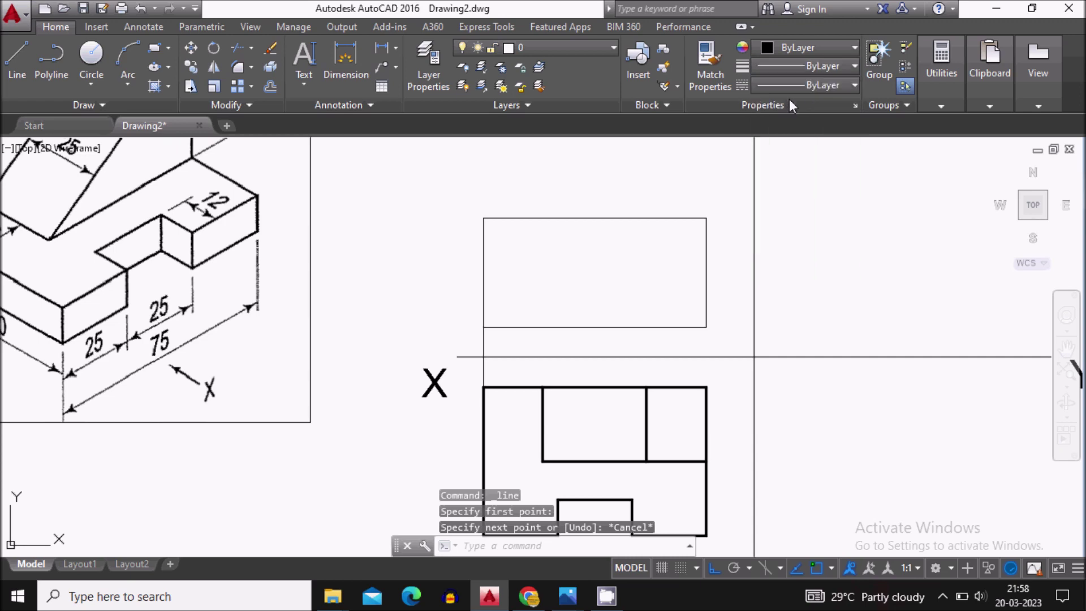
Step: Draw vertical projection lines from a front-view corner and the notch corner up through the upper view
key(space)
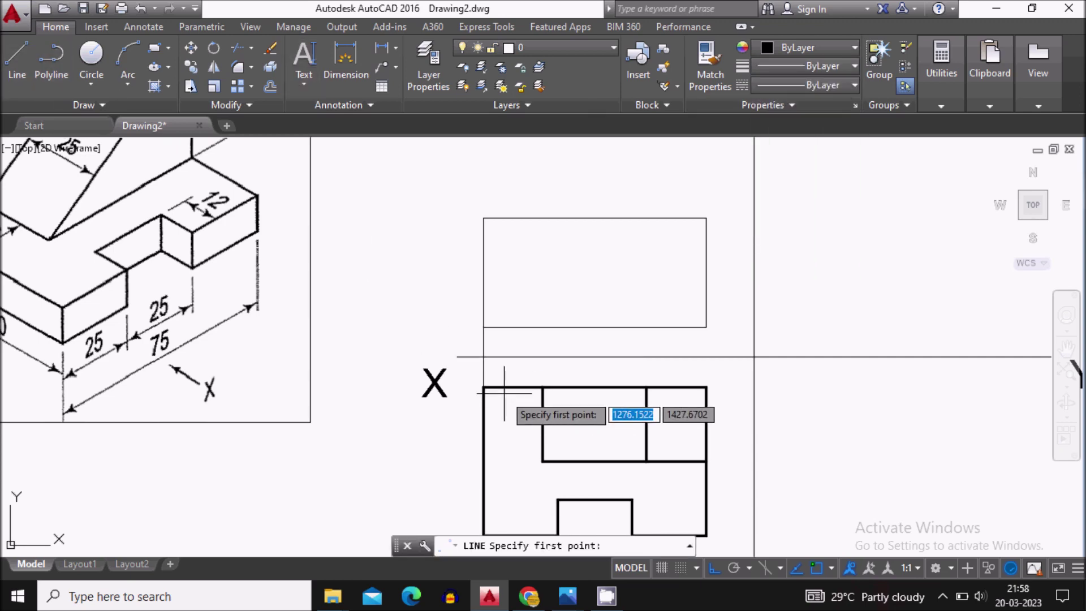
click(542, 388)
click(542, 217)
key(space)
key(space)
click(647, 387)
click(645, 219)
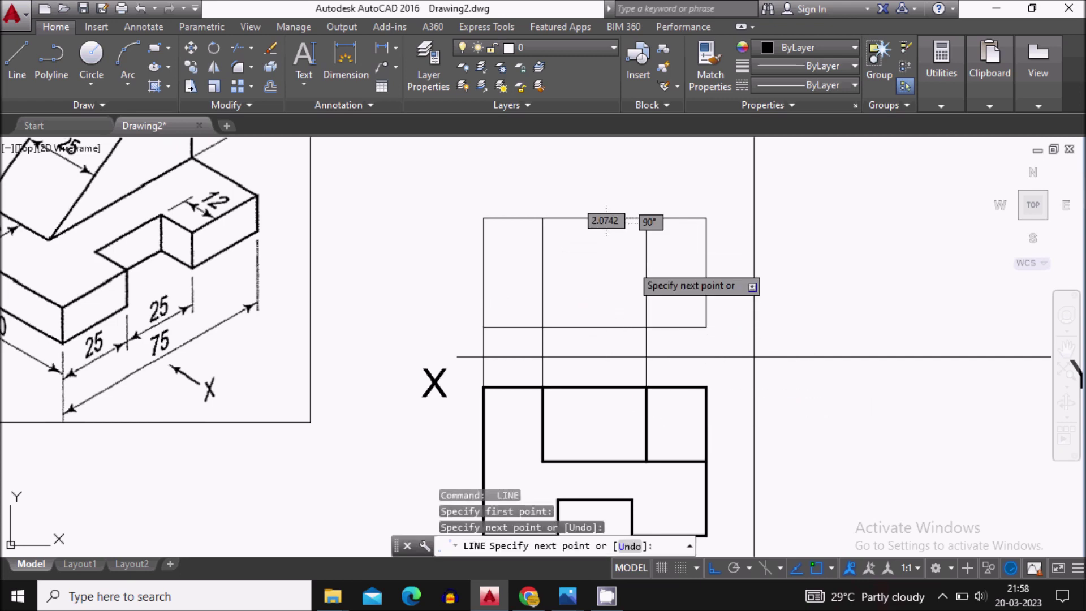
middle_drag(585, 375, 534, 273)
key(space)
key(space)
Step: Start two more projection lines from the front view, cancelling both unfinished
click(506, 398)
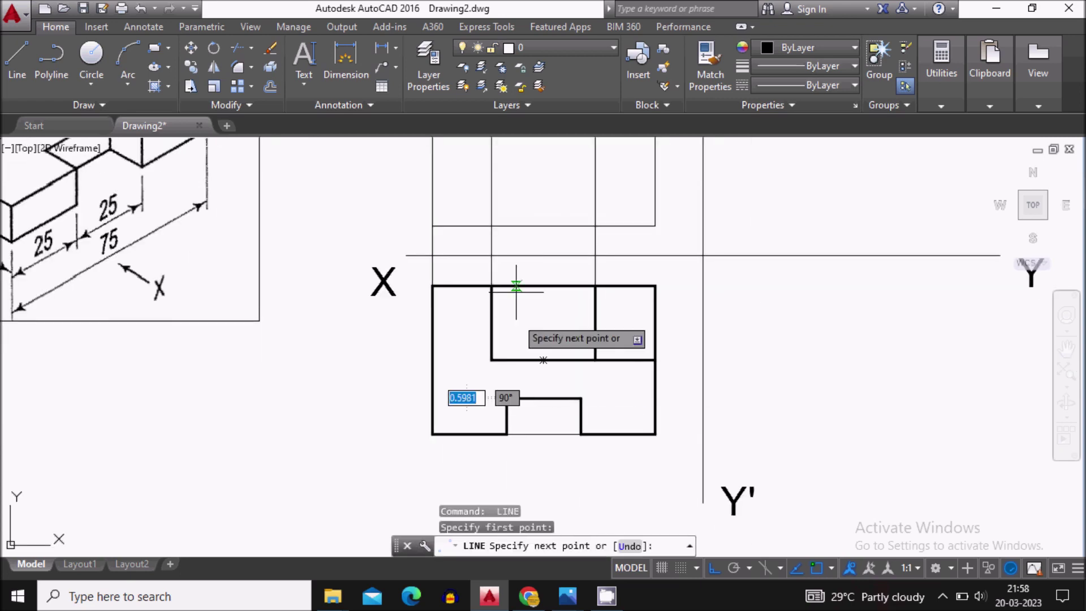
middle_drag(505, 206, 497, 323)
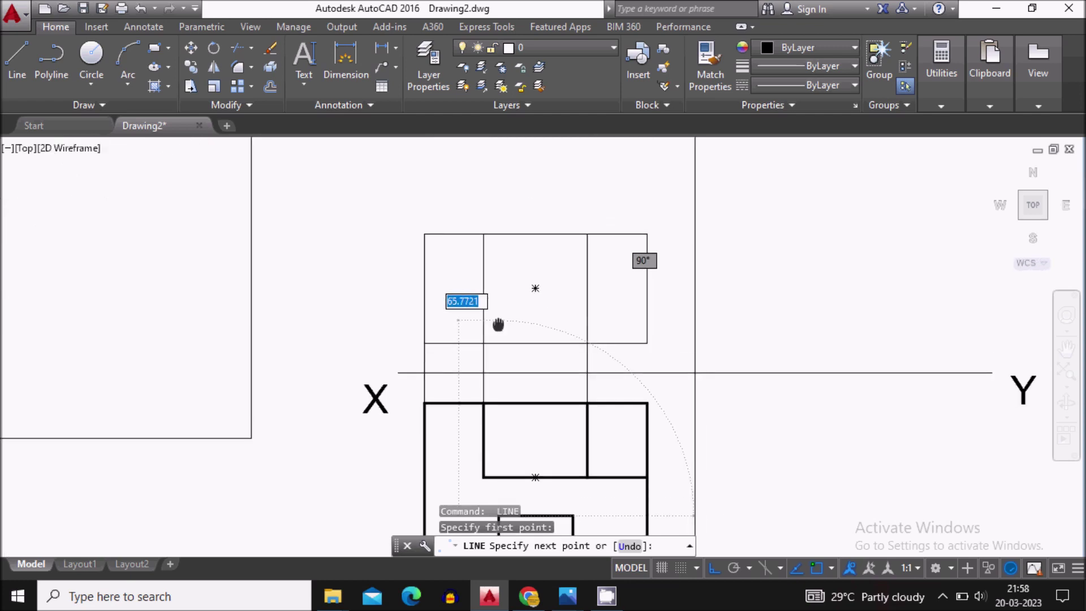
key(Escape)
middle_drag(583, 452, 558, 368)
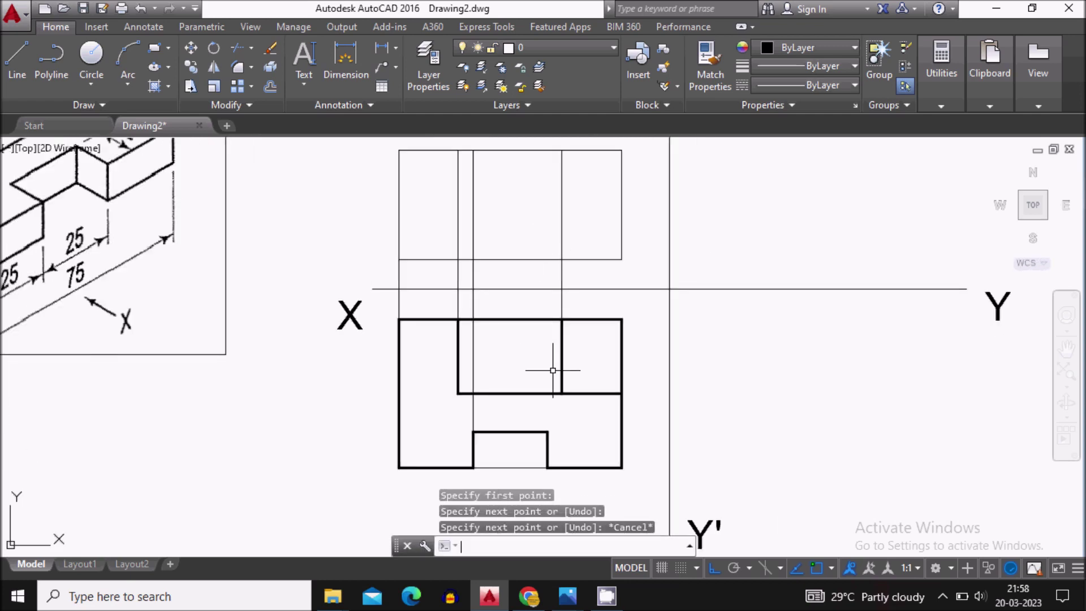
key(space)
click(547, 432)
middle_drag(548, 288, 548, 402)
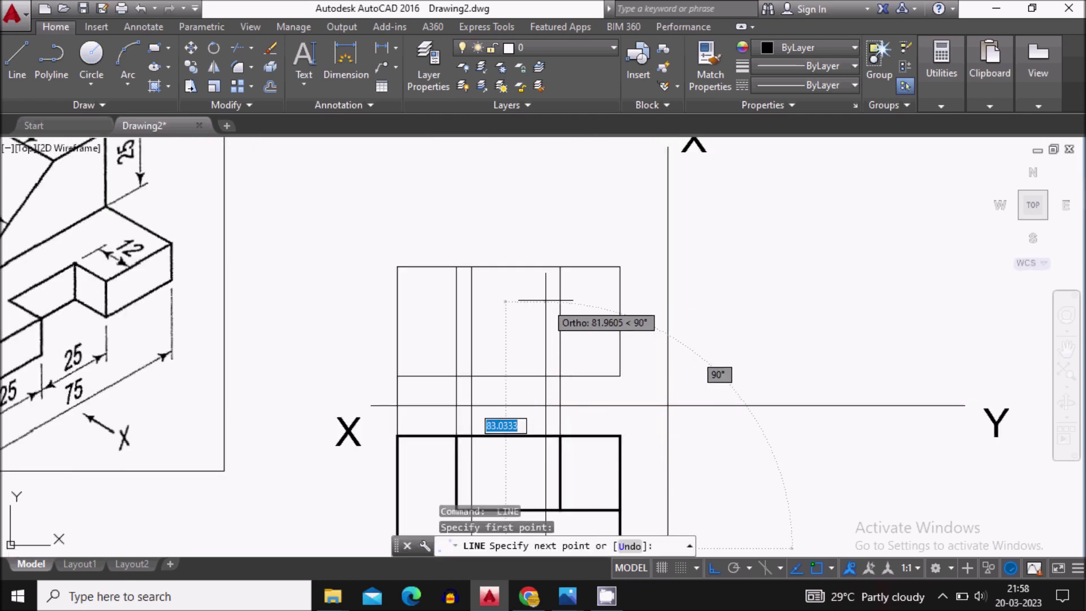
key(Escape)
scroll(533, 327, down, 4)
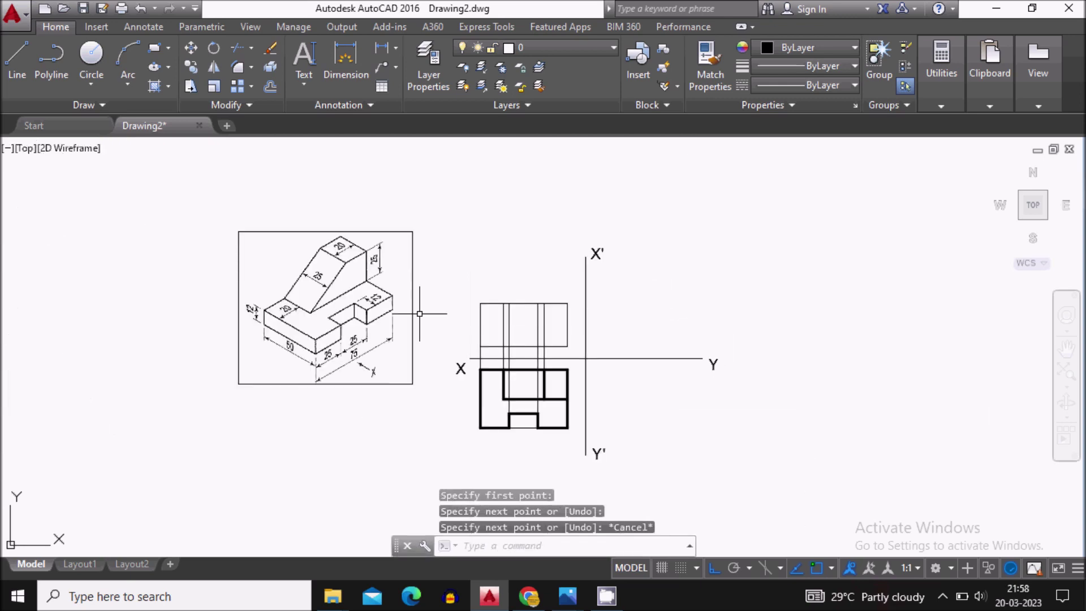
scroll(330, 311, up, 2)
scroll(362, 363, up, 2)
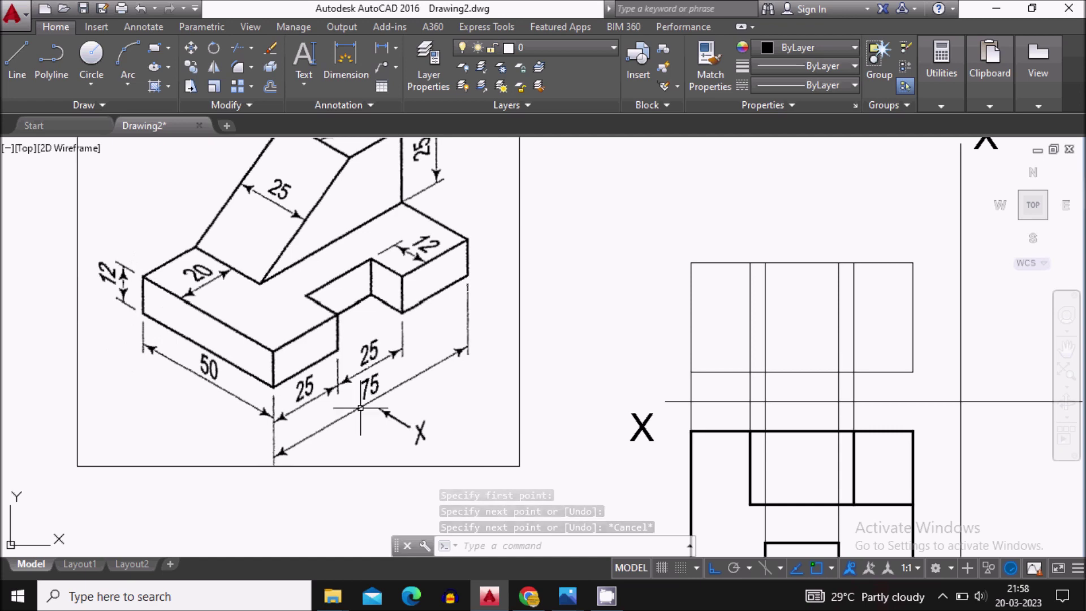
Step: Set the current lineweight to 0.30 mm
middle_drag(725, 396, 567, 413)
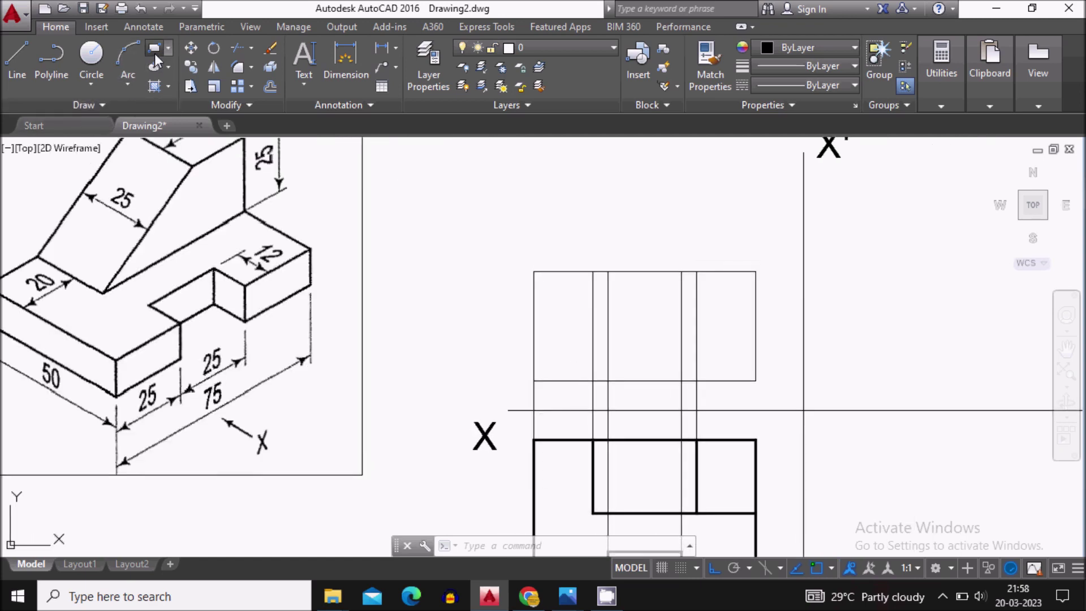
click(155, 52)
key(Escape)
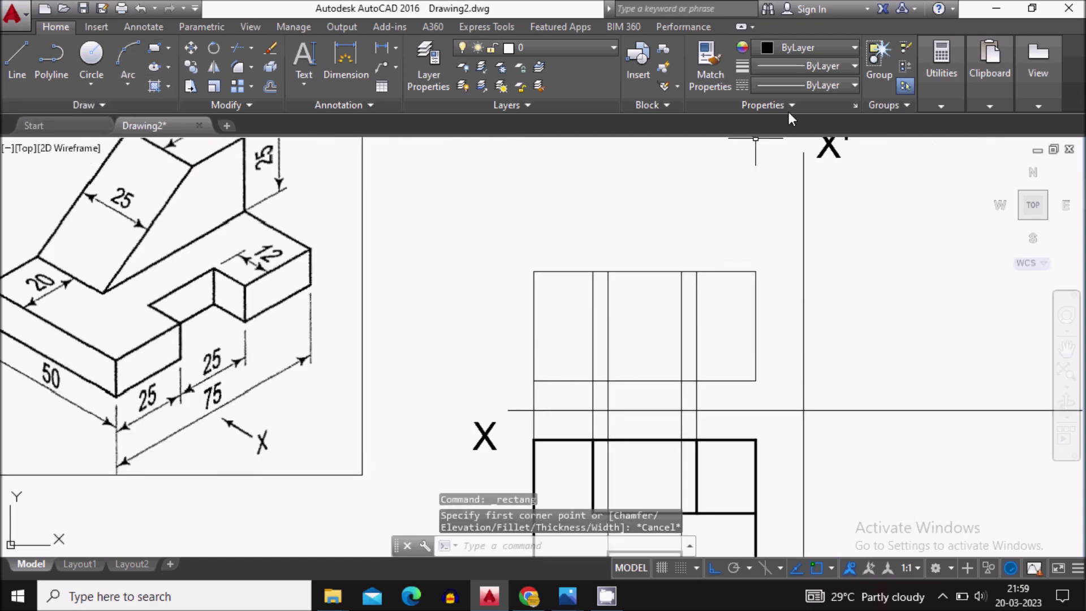
click(818, 67)
click(820, 119)
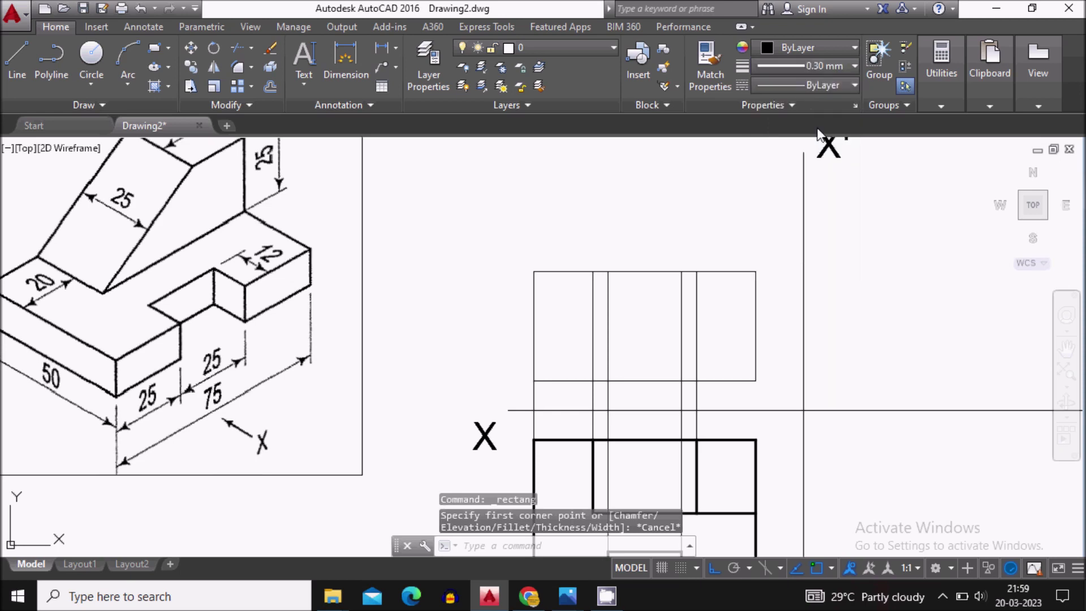
Step: Draw a 75 by 12 rectangle across the upper view
click(161, 49)
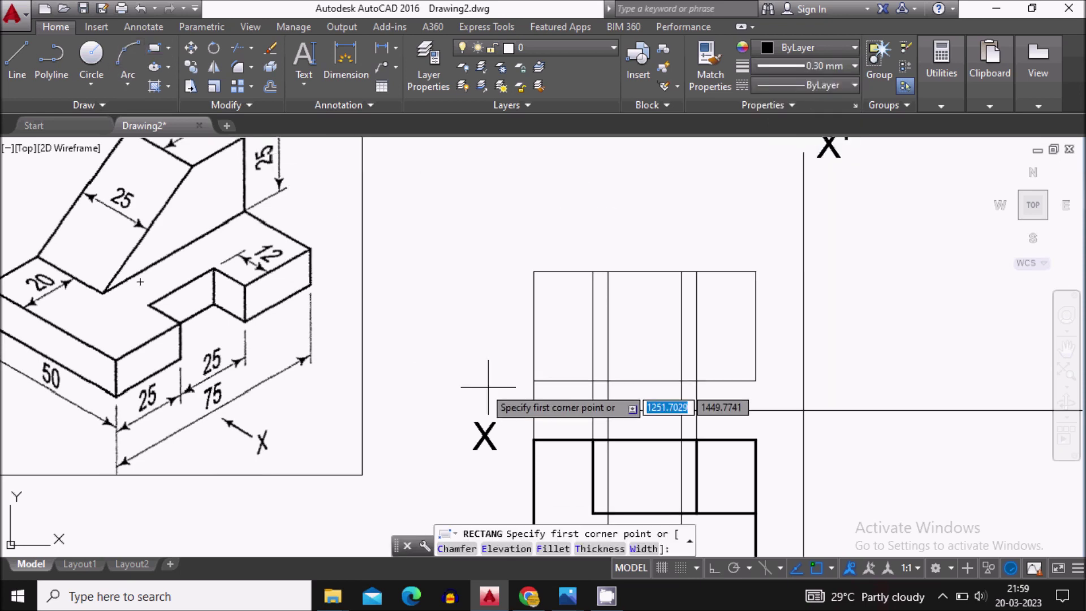
click(533, 380)
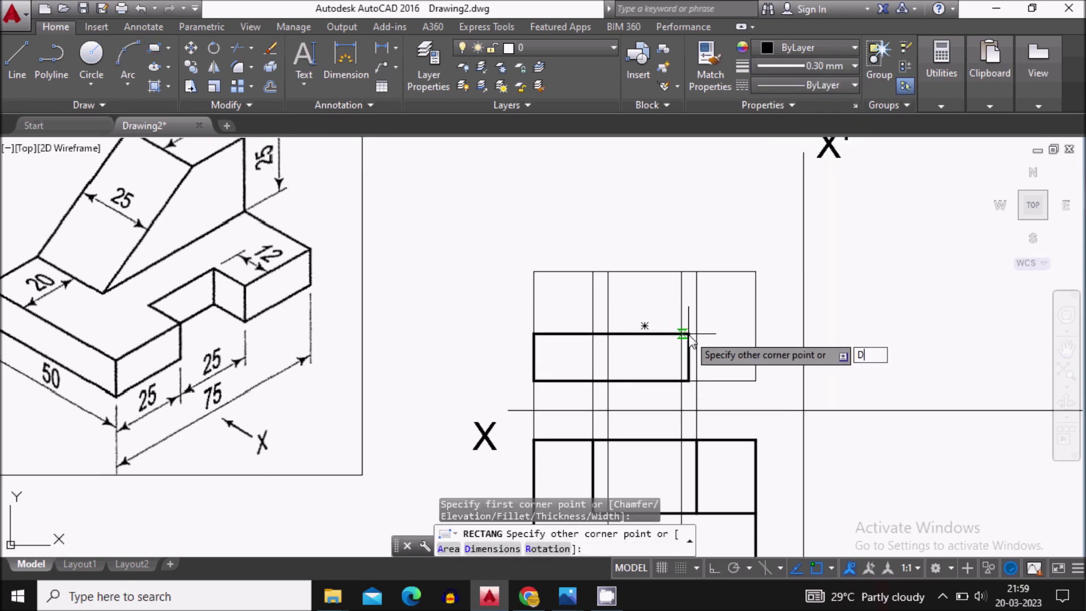
key(Return)
text(7)
key(Return)
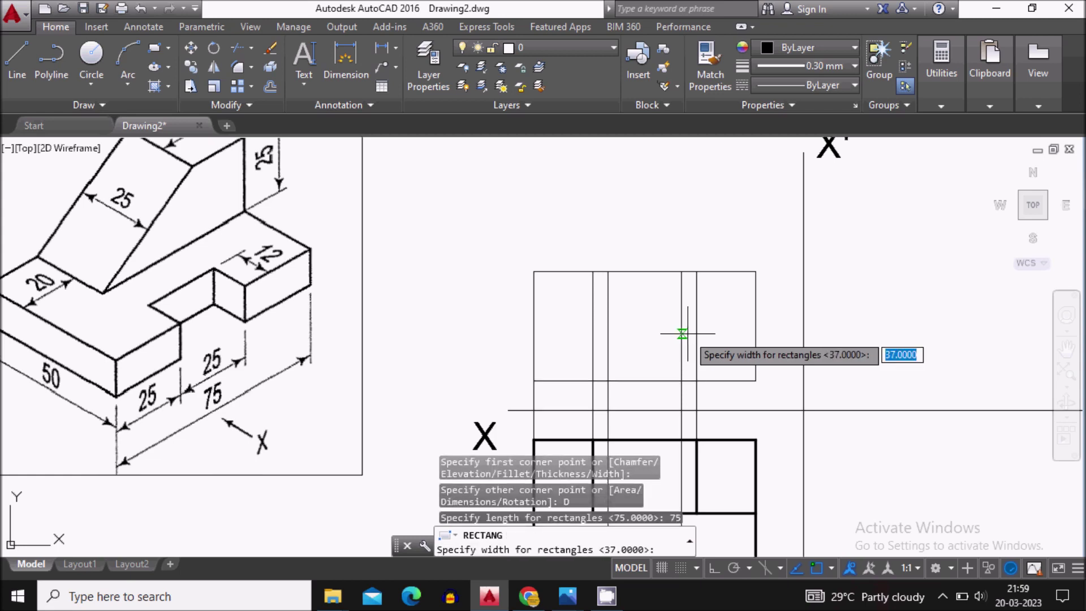
text(12)
key(Return)
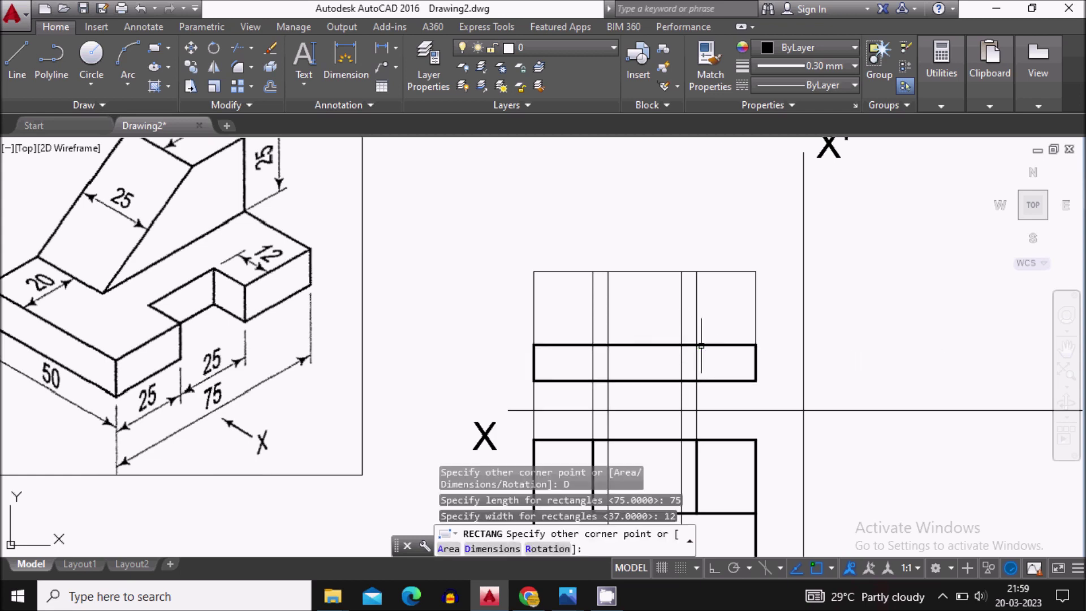
click(673, 350)
middle_drag(639, 367, 573, 293)
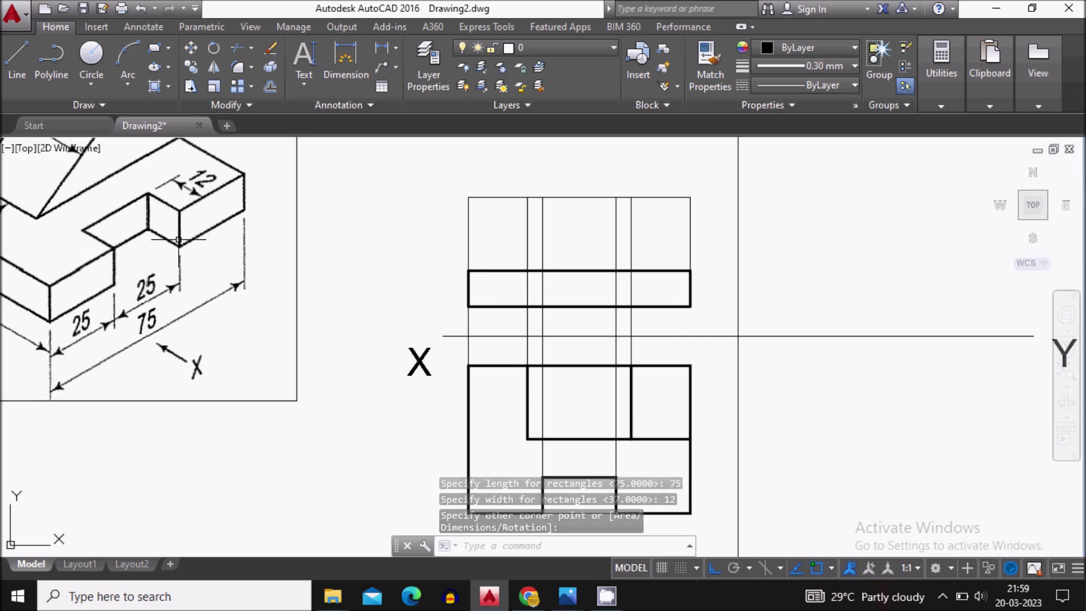
Step: Begin a bold polyline on the rectangle's edge, then cancel it
click(46, 64)
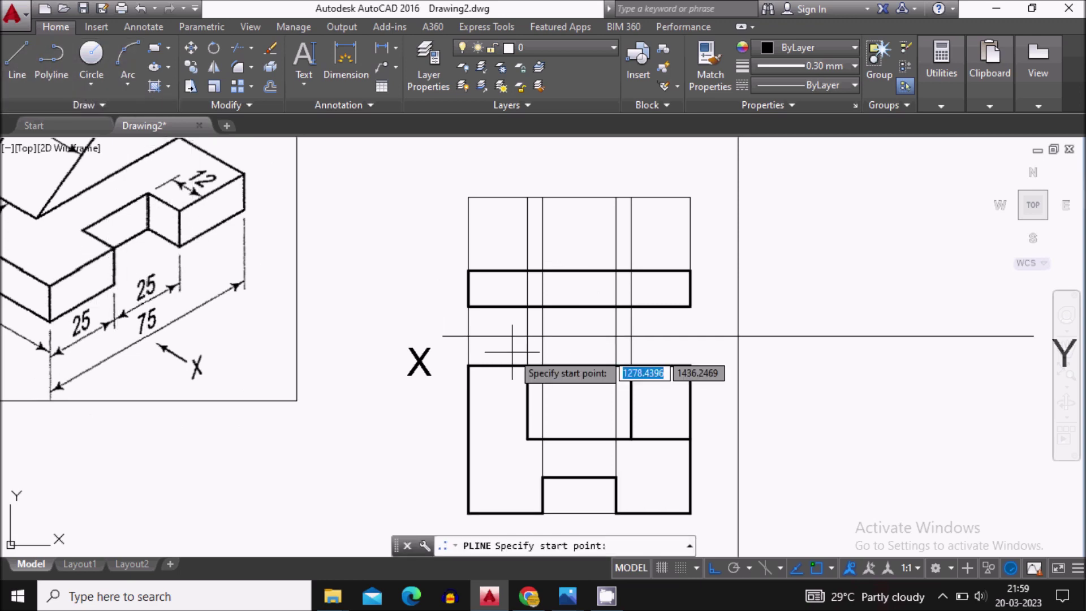
scroll(561, 307, up, 2)
click(530, 307)
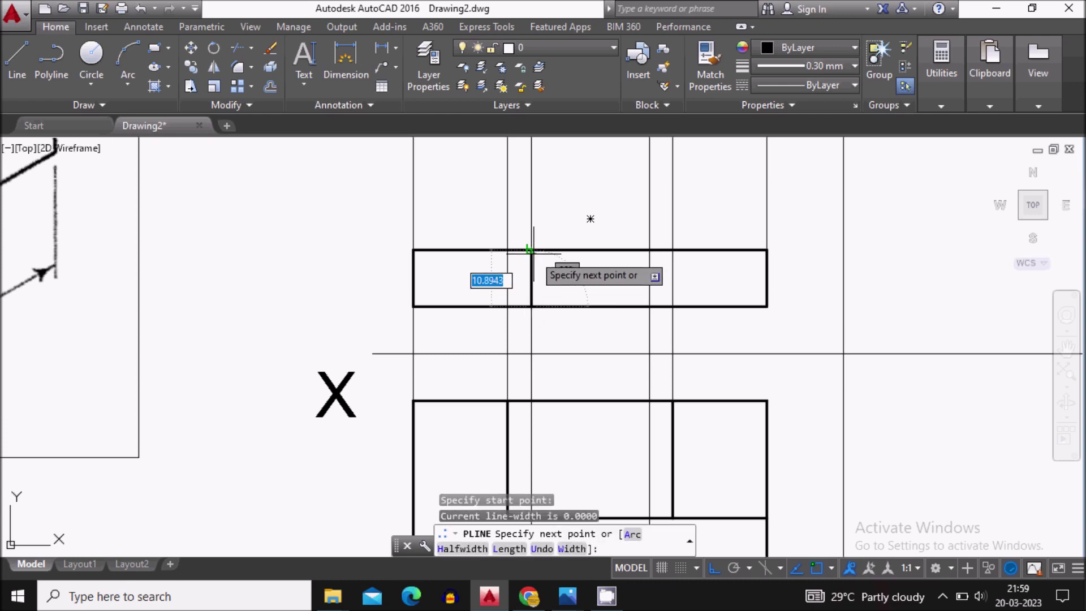
scroll(531, 269, down, 3)
key(Escape)
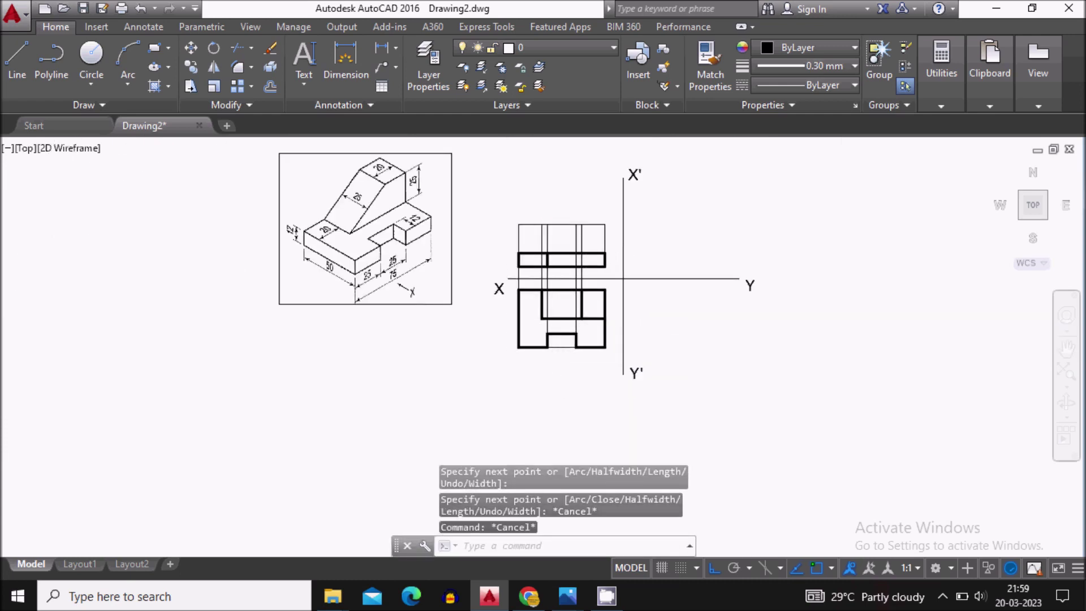
scroll(588, 303, up, 3)
Step: Draw a bold vertical divider across the rectangle along the projection line
key(Return)
scroll(585, 310, up, 2)
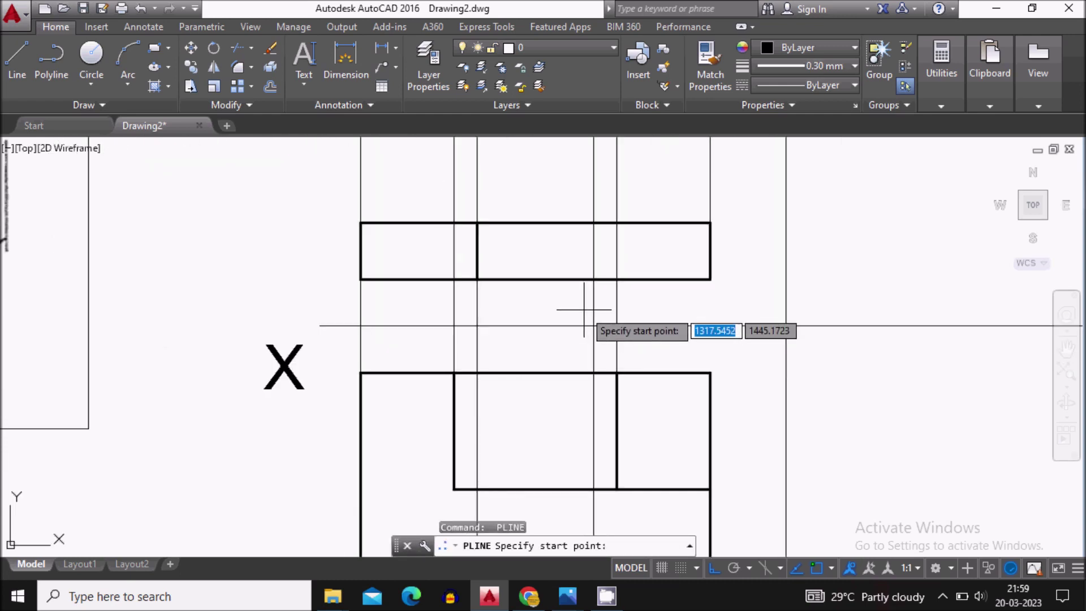
click(592, 279)
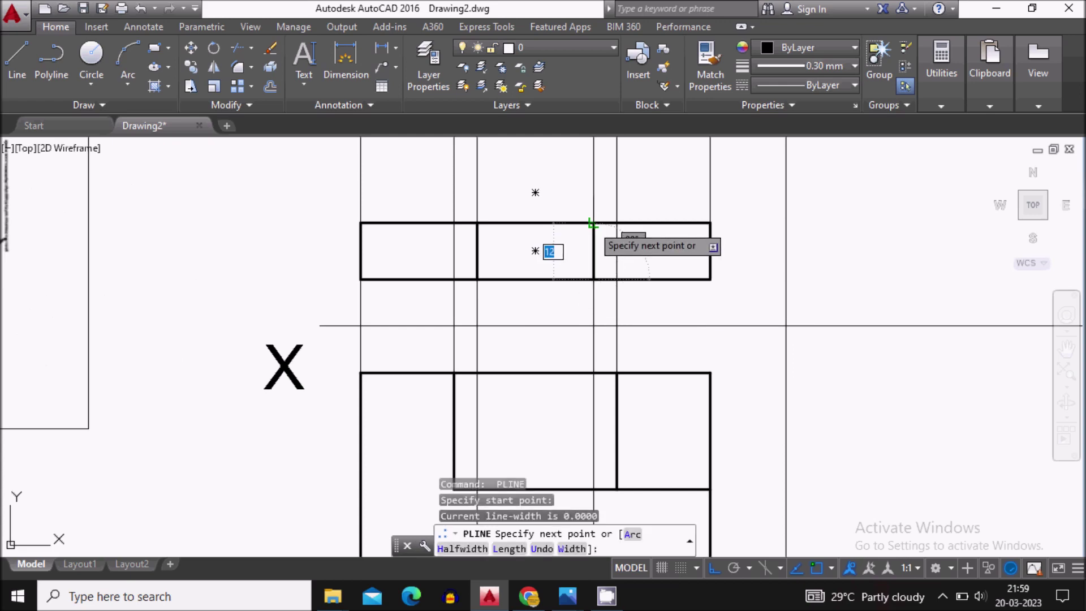
click(592, 224)
key(Escape)
scroll(592, 224, down, 5)
scroll(461, 296, up, 1)
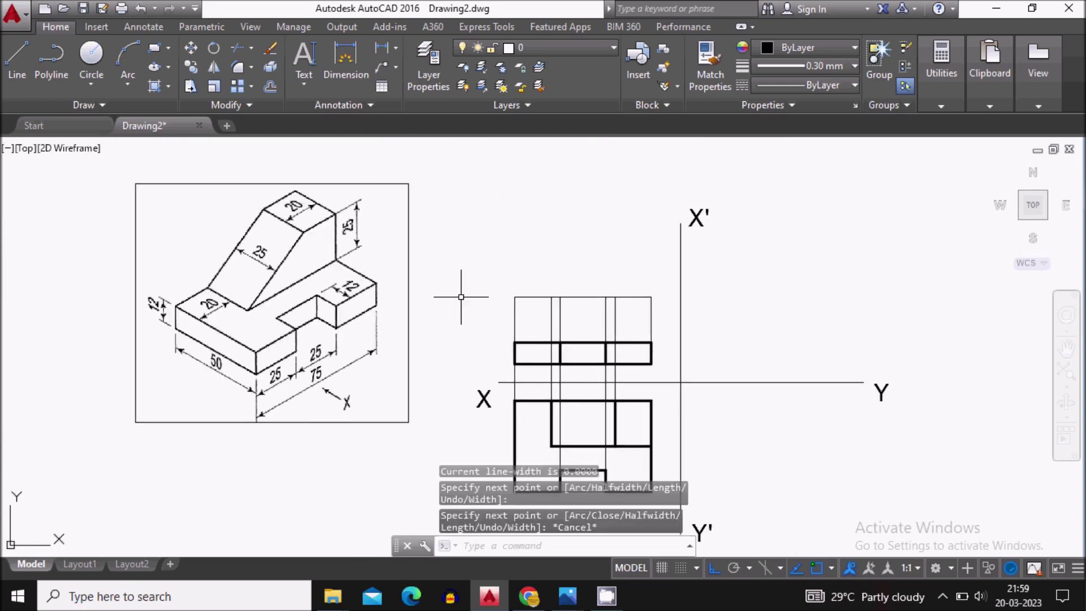
scroll(331, 238, up, 2)
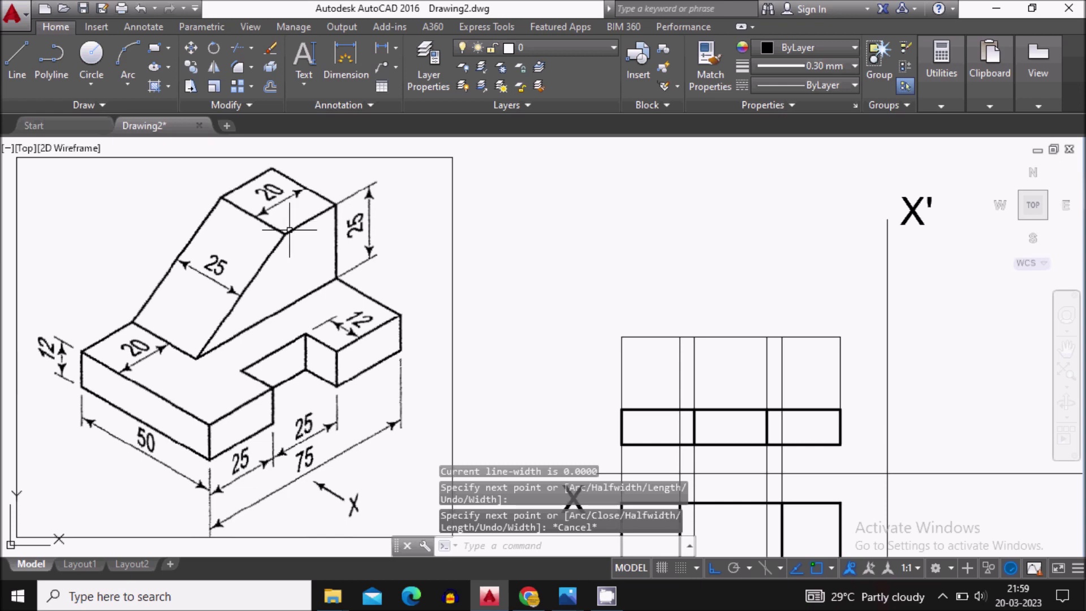
Step: Run a thick polyline from the rectangle's right corner up to the upper view's top-right corner
middle_drag(561, 298, 523, 194)
middle_drag(643, 306, 616, 360)
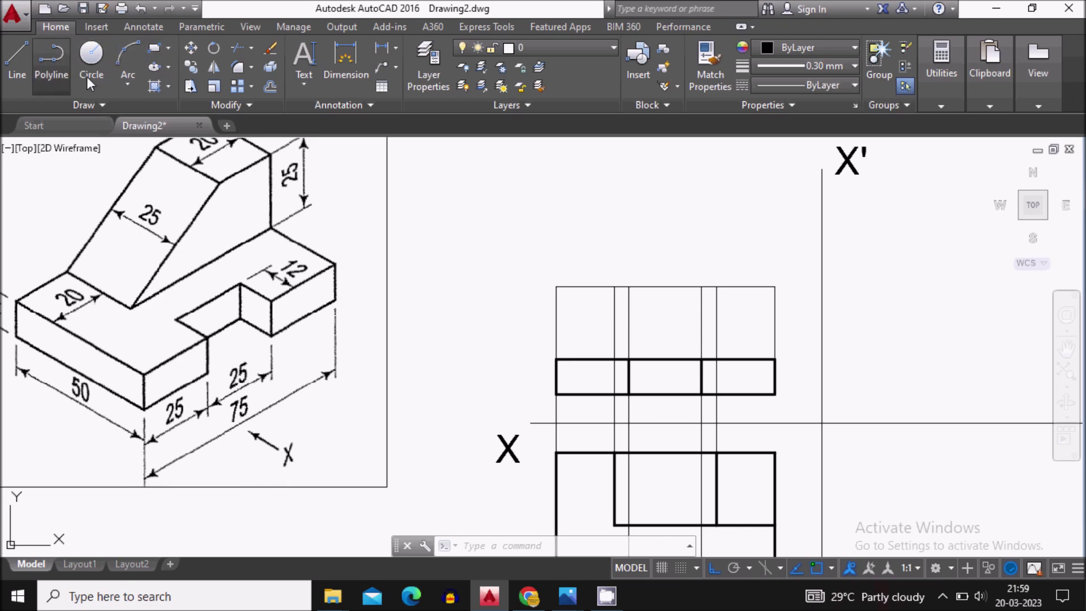
click(51, 59)
click(774, 359)
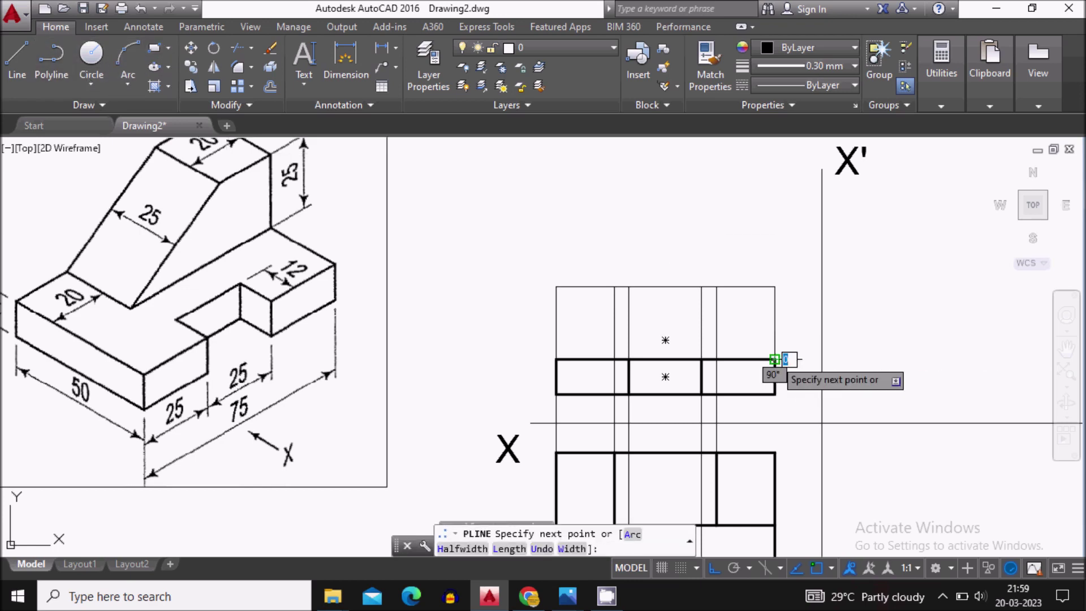
click(775, 286)
Step: Finish the slanted edge at the rectangle corner and zoom out to the whole drawing
scroll(729, 300, up, 3)
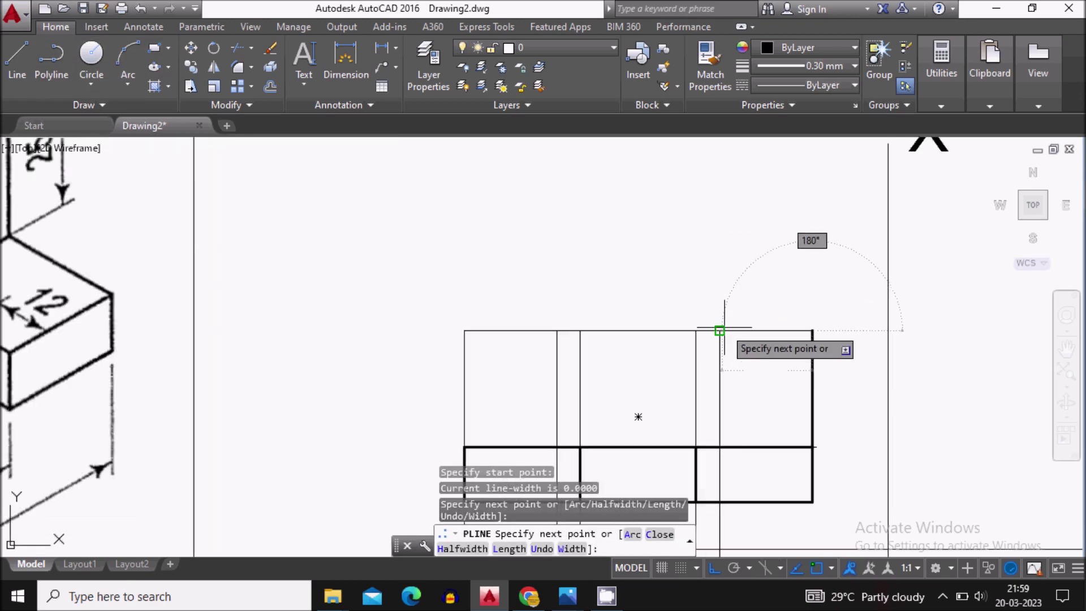
scroll(719, 330, down, 3)
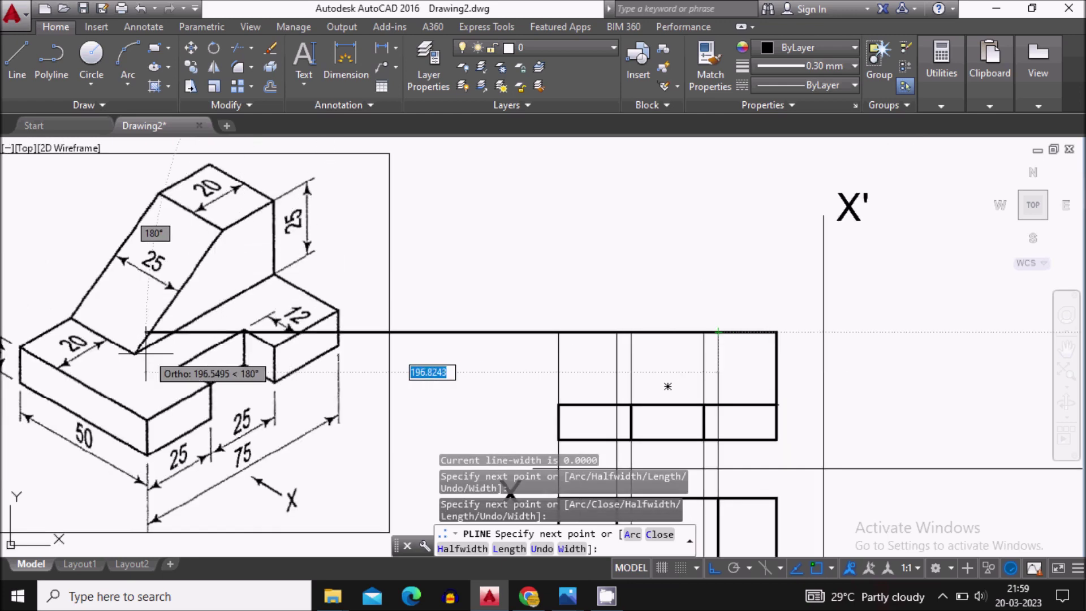
scroll(577, 223, down, 2)
scroll(635, 364, up, 2)
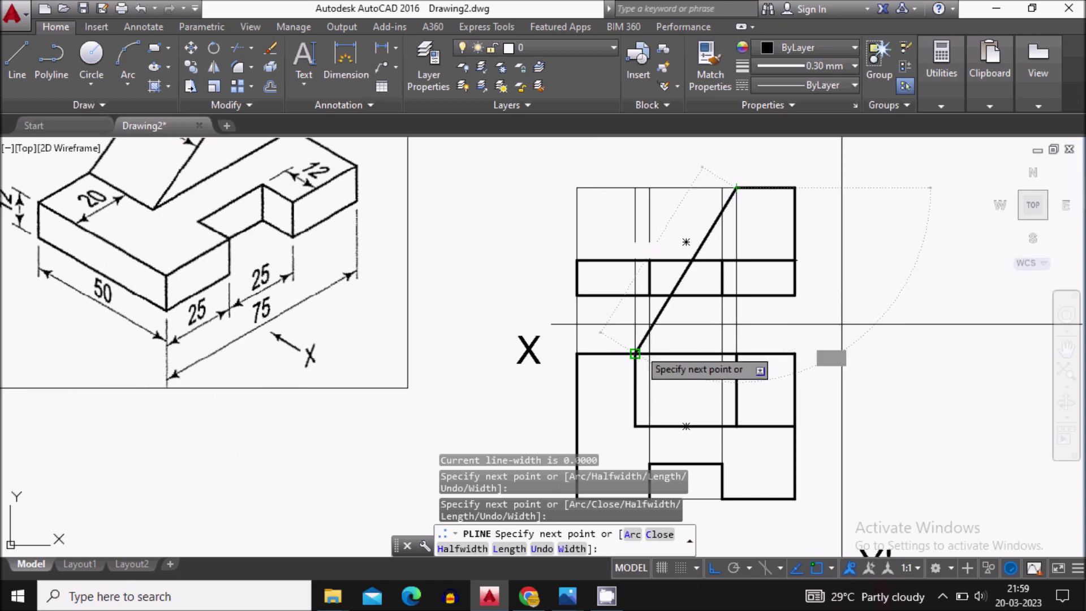
scroll(645, 261, up, 3)
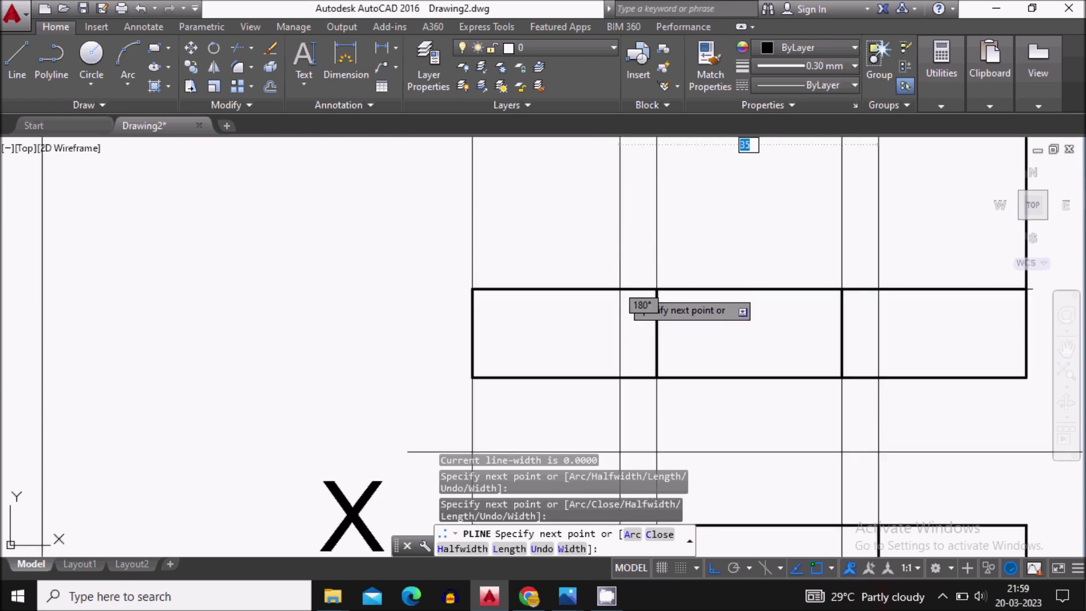
click(620, 289)
key(Escape)
scroll(617, 282, down, 4)
middle_drag(743, 239, 739, 270)
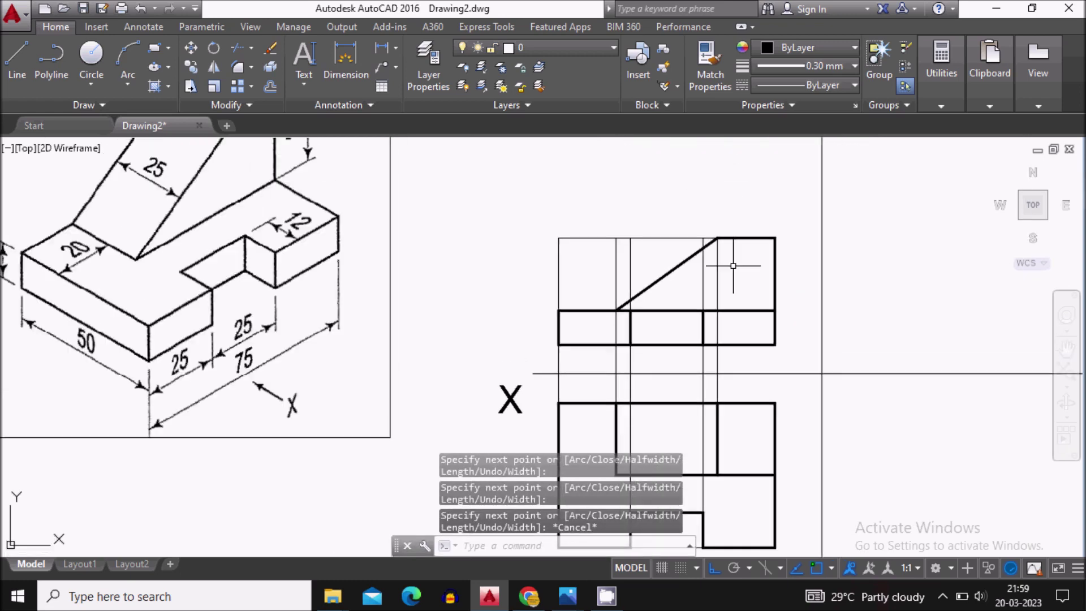
scroll(694, 221, down, 2)
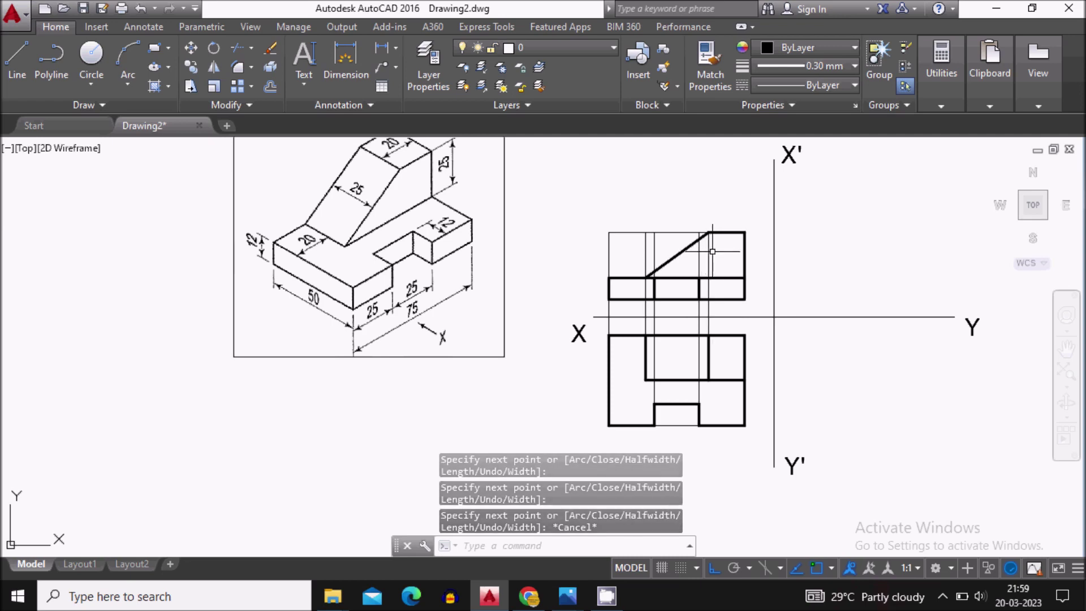
Step: Switch the lineweight back to Default for thin lines
middle_drag(785, 337, 666, 325)
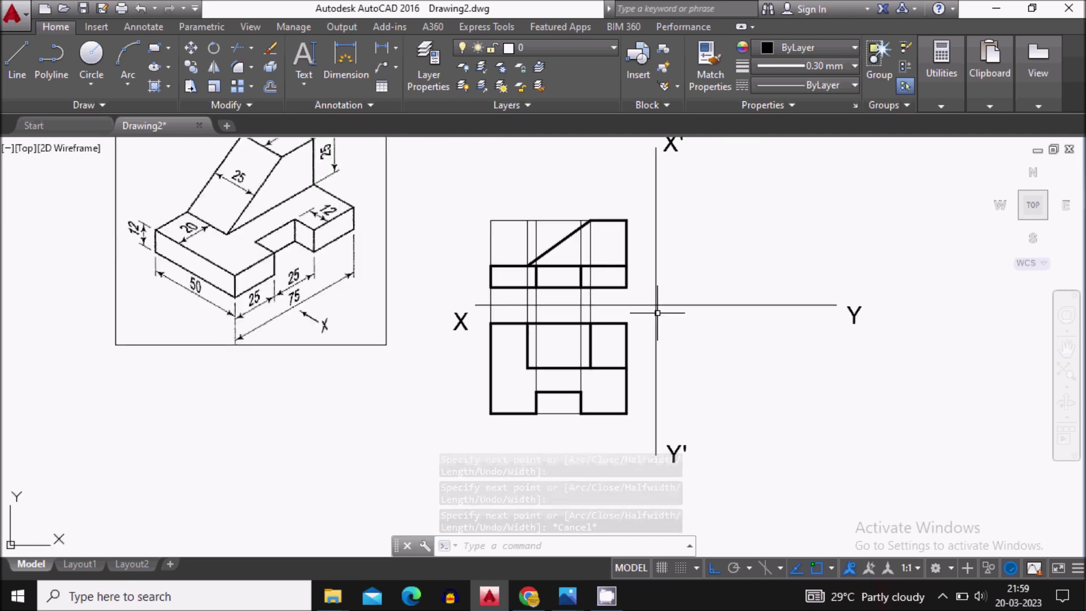
click(10, 74)
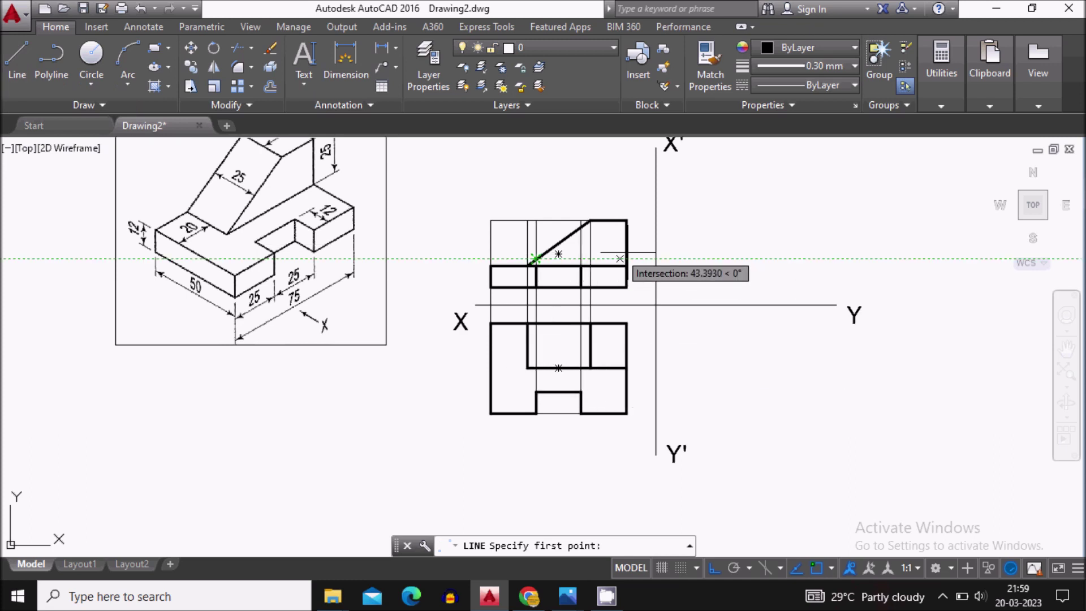
scroll(667, 328, up, 4)
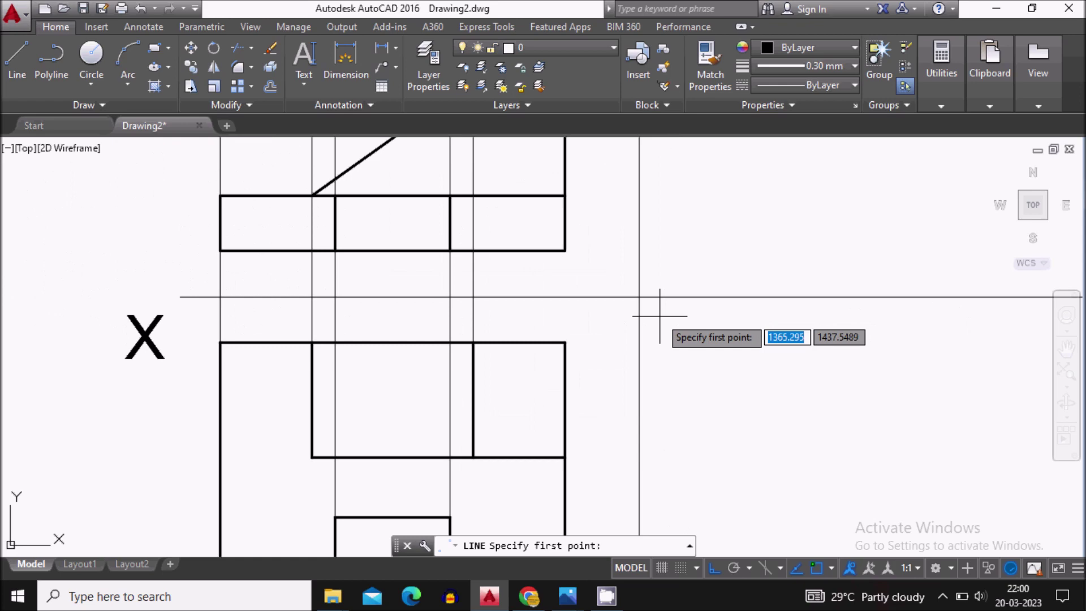
middle_drag(702, 351, 693, 329)
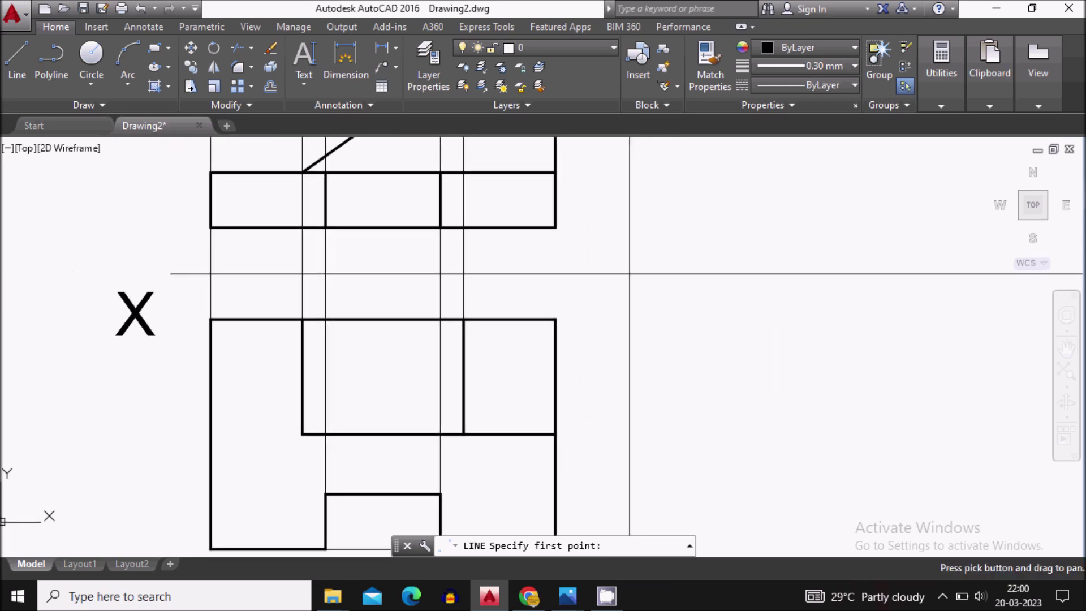
click(820, 71)
click(814, 82)
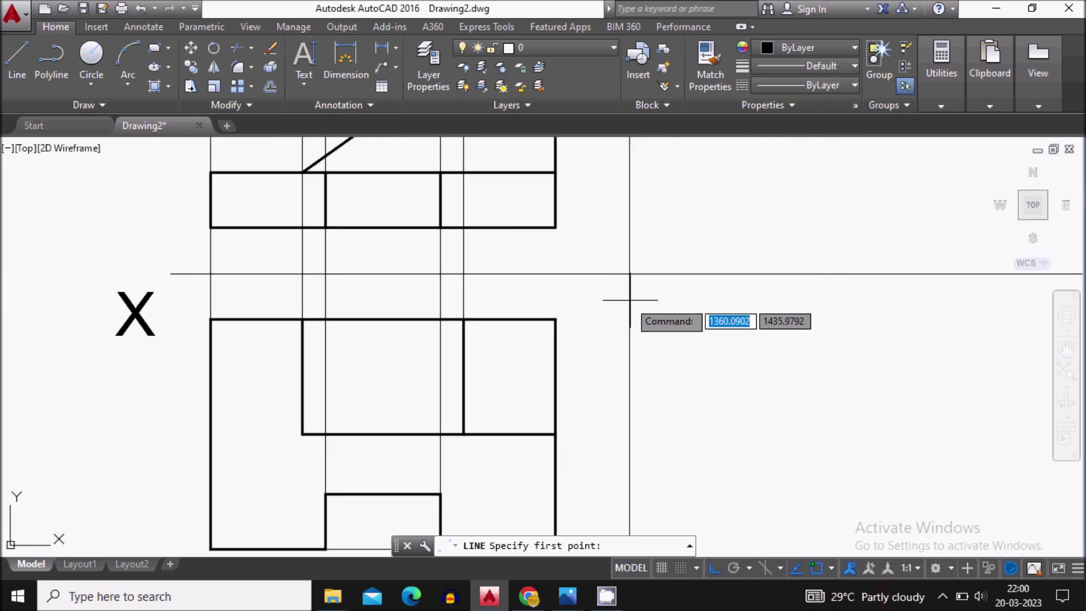
Step: Draw a 45° mitre line down-right from the X-Y and X'-Y' crossing
click(630, 276)
key(Escape)
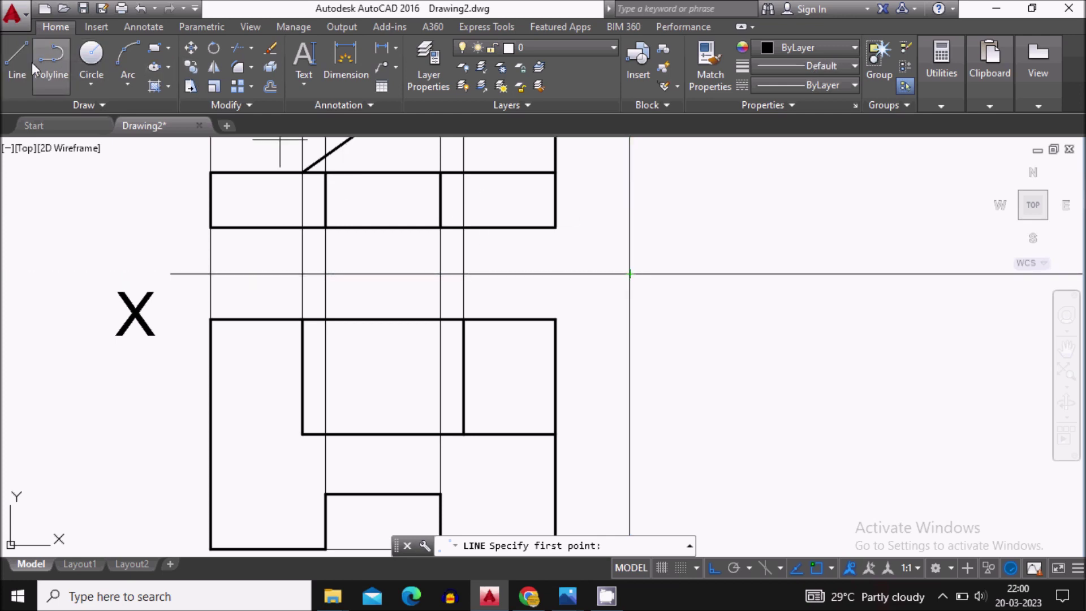
click(630, 274)
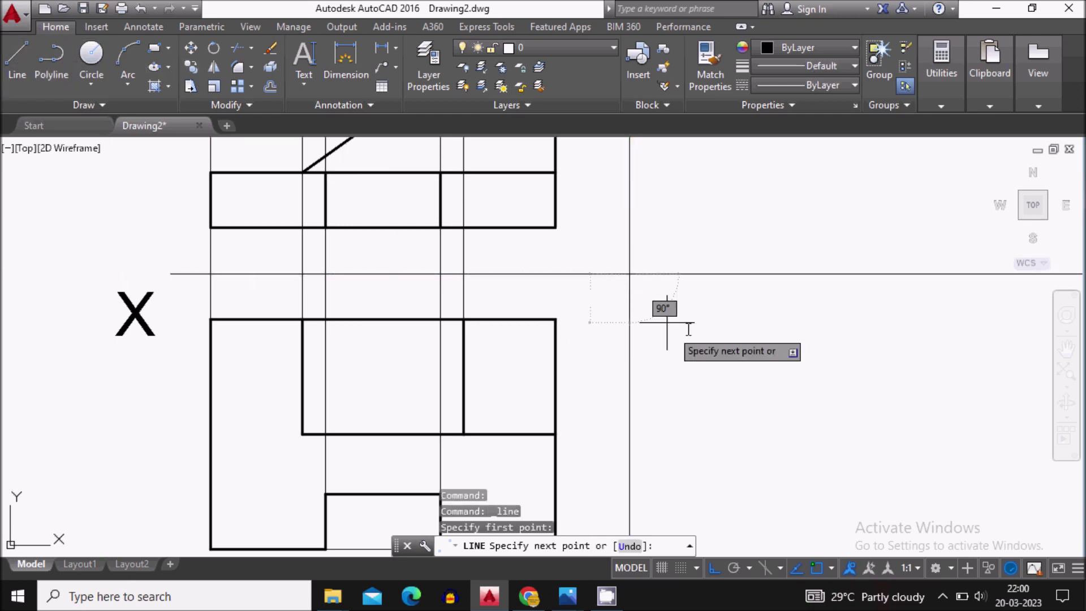
scroll(630, 241, down, 4)
click(714, 568)
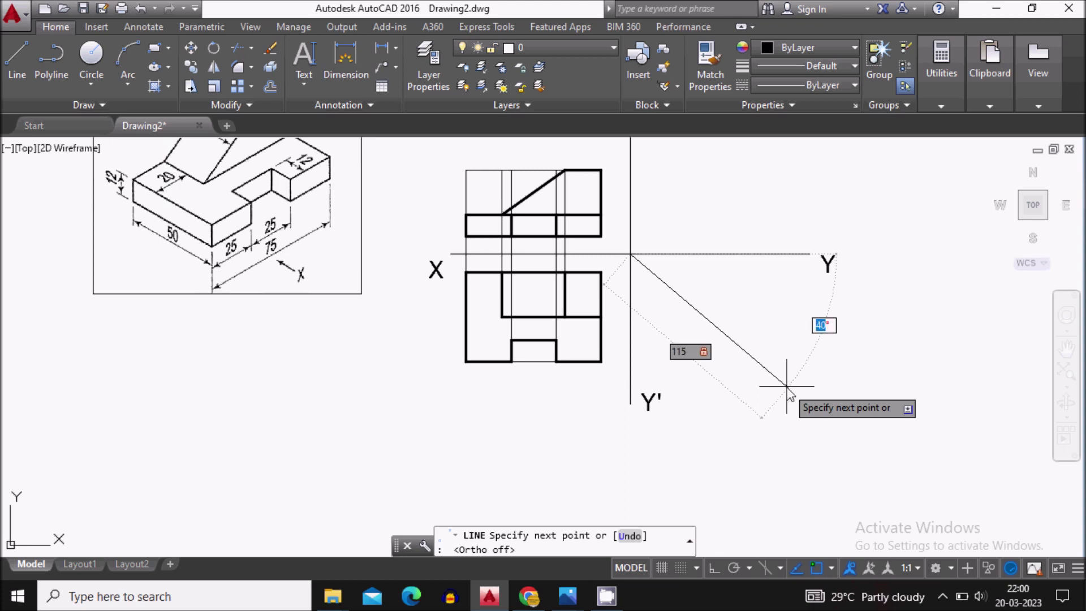
key(Return)
key(Return)
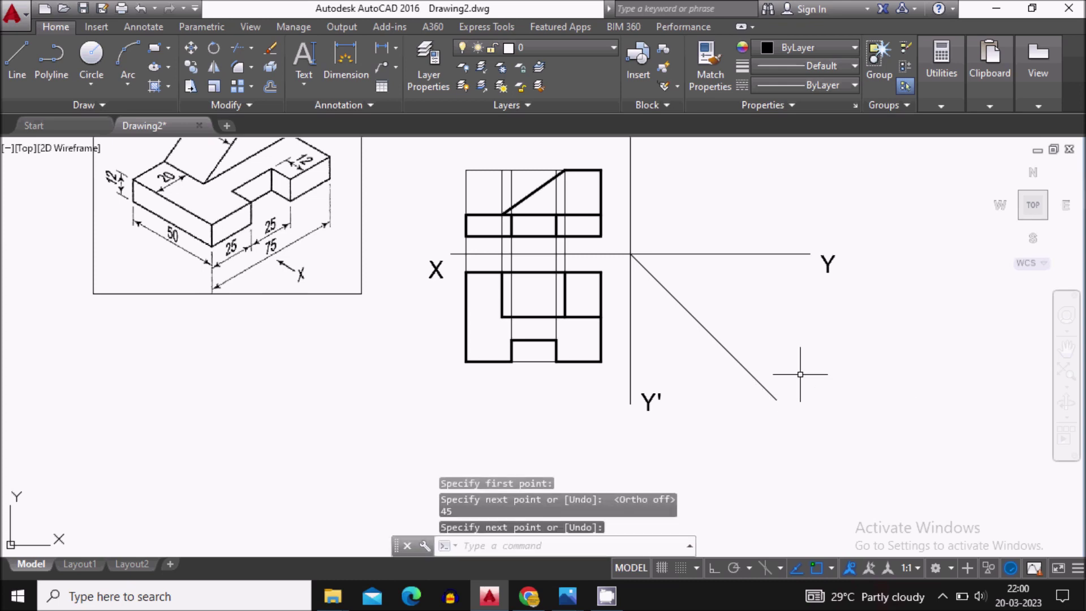
middle_drag(771, 338, 764, 366)
Step: Add a 45° angular dimension between the vertical X'-Y' line and the mitre line
click(382, 52)
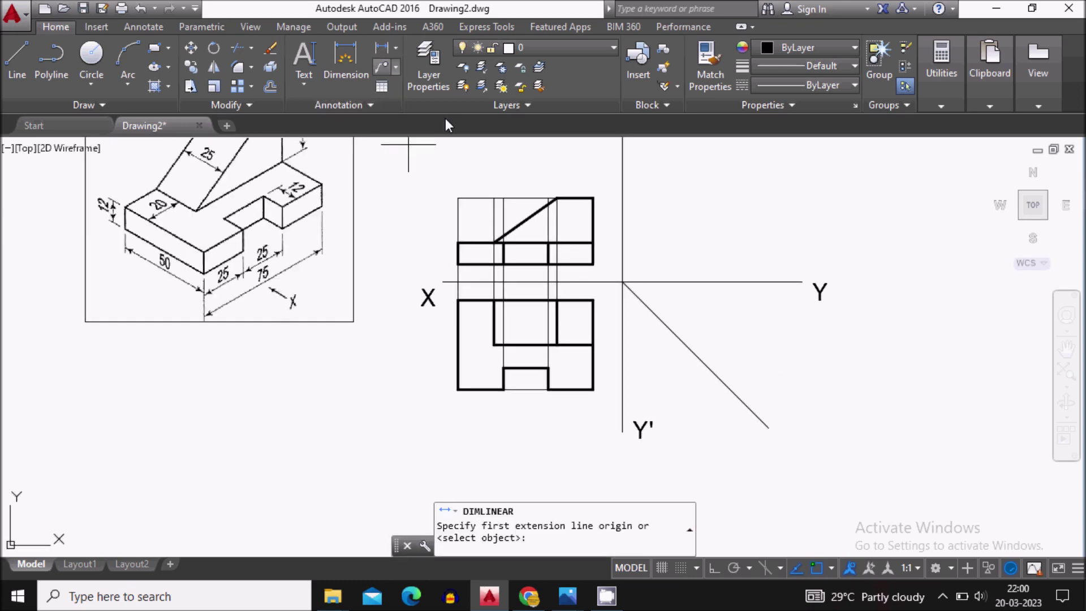
scroll(621, 308, up, 2)
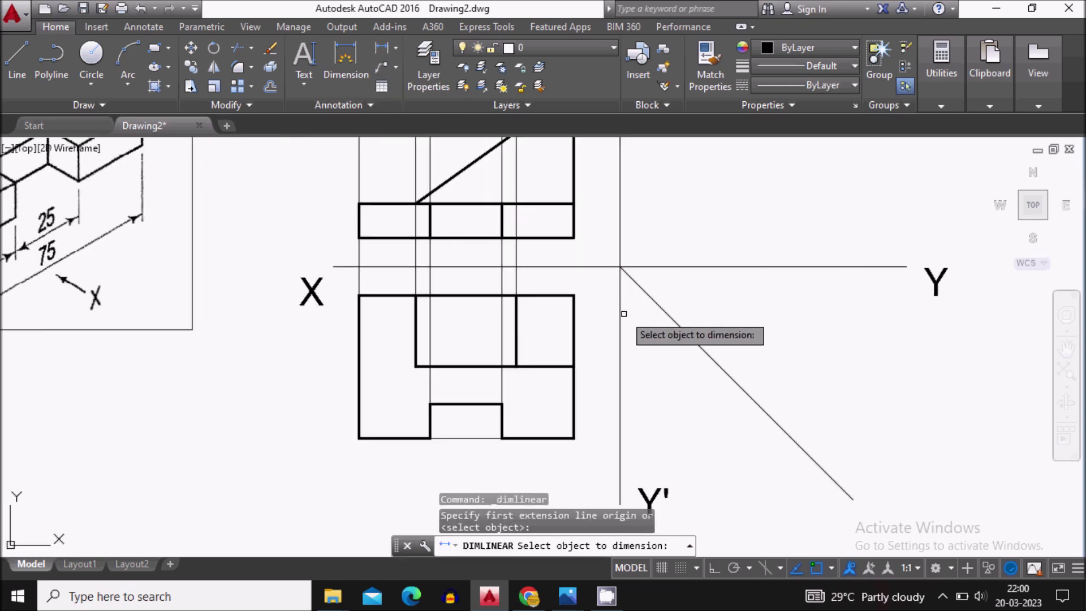
key(Escape)
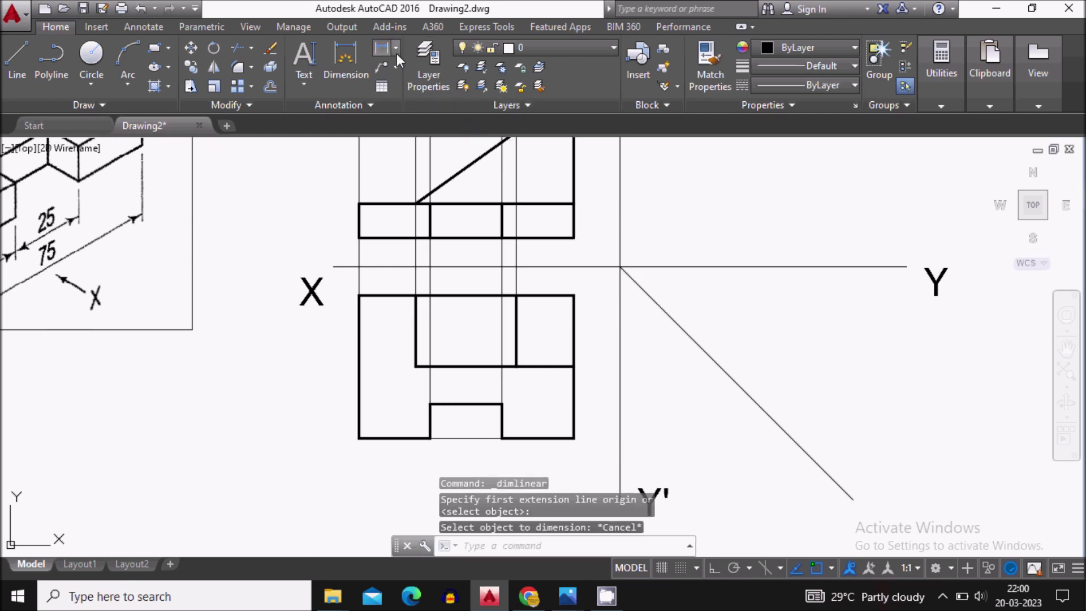
click(395, 50)
click(420, 137)
scroll(621, 328, up, 2)
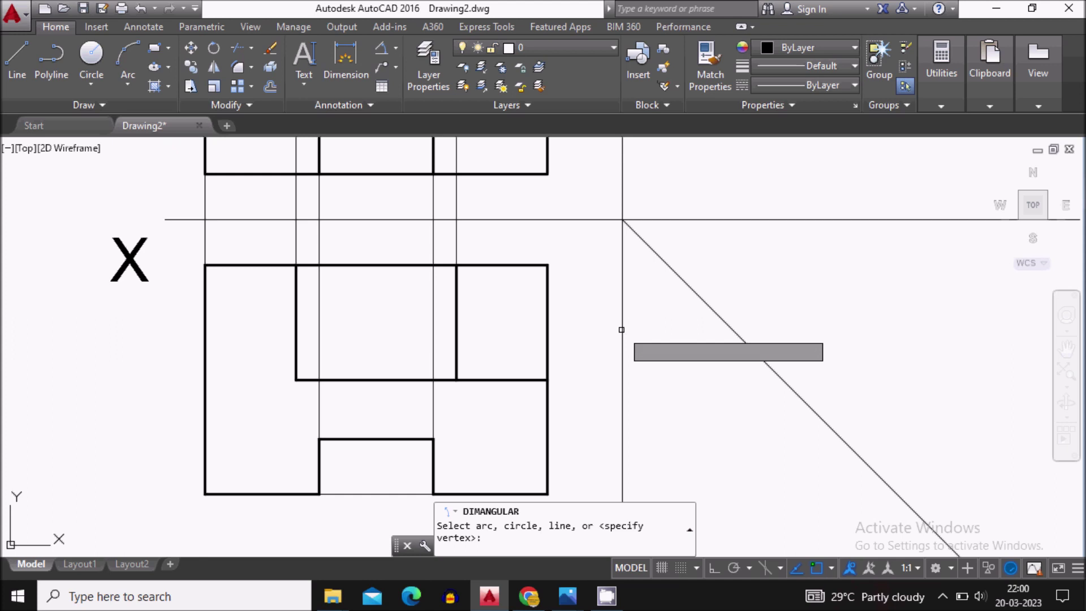
click(622, 329)
click(705, 303)
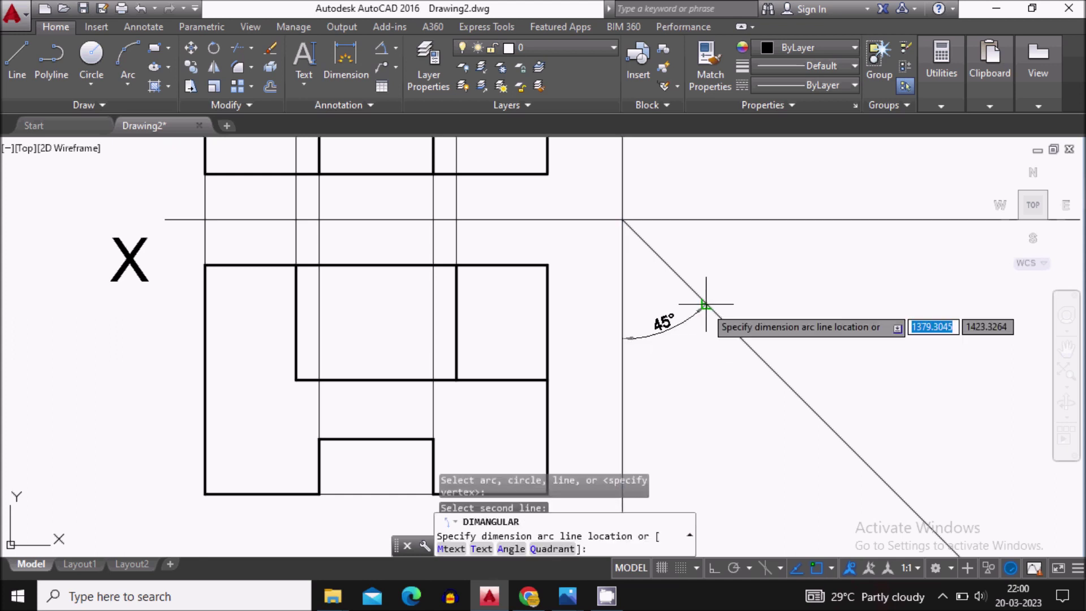
click(661, 332)
scroll(658, 322, up, 2)
scroll(617, 277, down, 3)
Step: Begin a projection line from the top view's upper-right corner
middle_drag(632, 283, 638, 423)
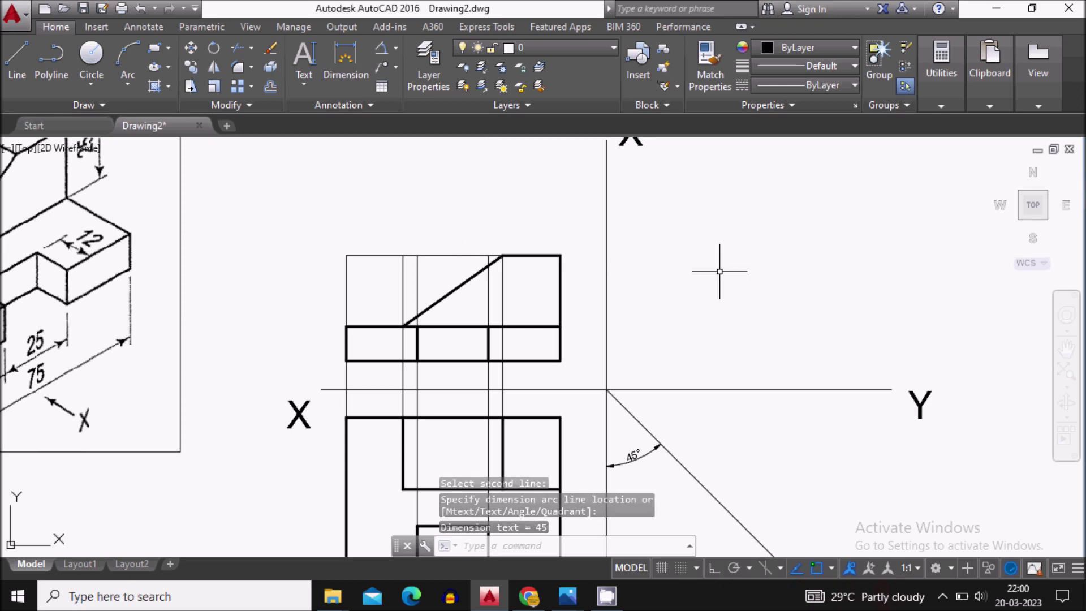
middle_drag(602, 367, 604, 251)
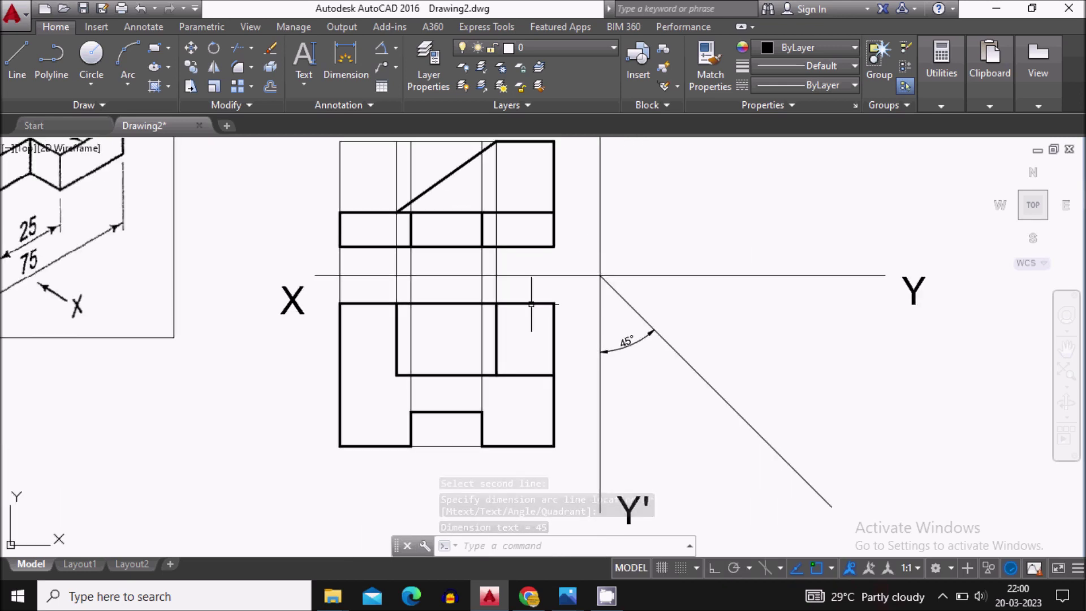
middle_drag(469, 283, 471, 353)
text(l)
key(Return)
middle_drag(560, 367, 558, 281)
click(553, 280)
scroll(571, 280, up, 4)
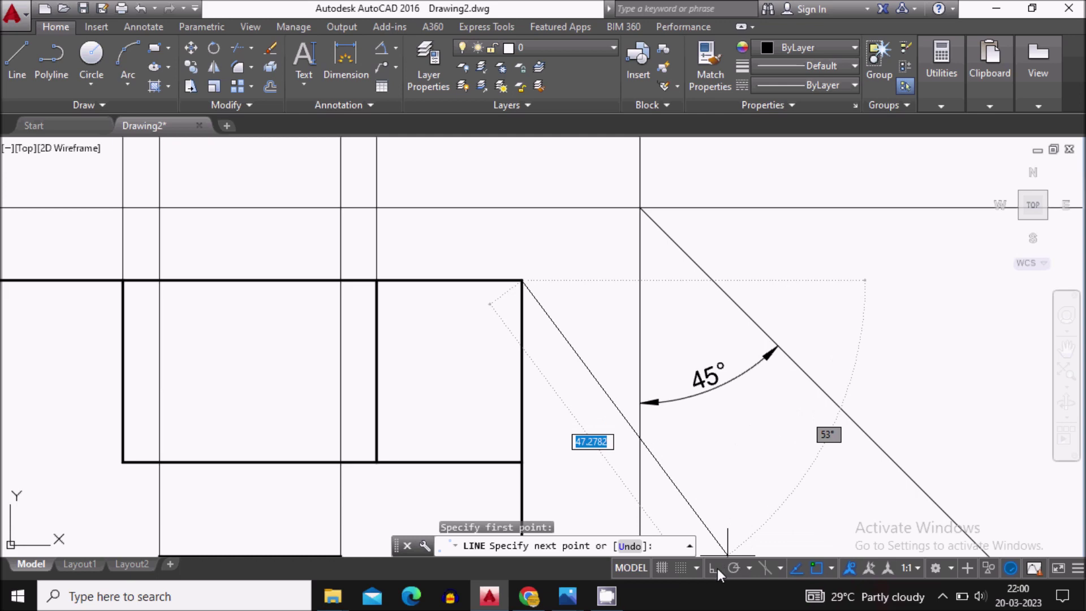
Step: With Ortho on, project the top view's right edge and bottom-right corner horizontally to the mitre line
key(F8)
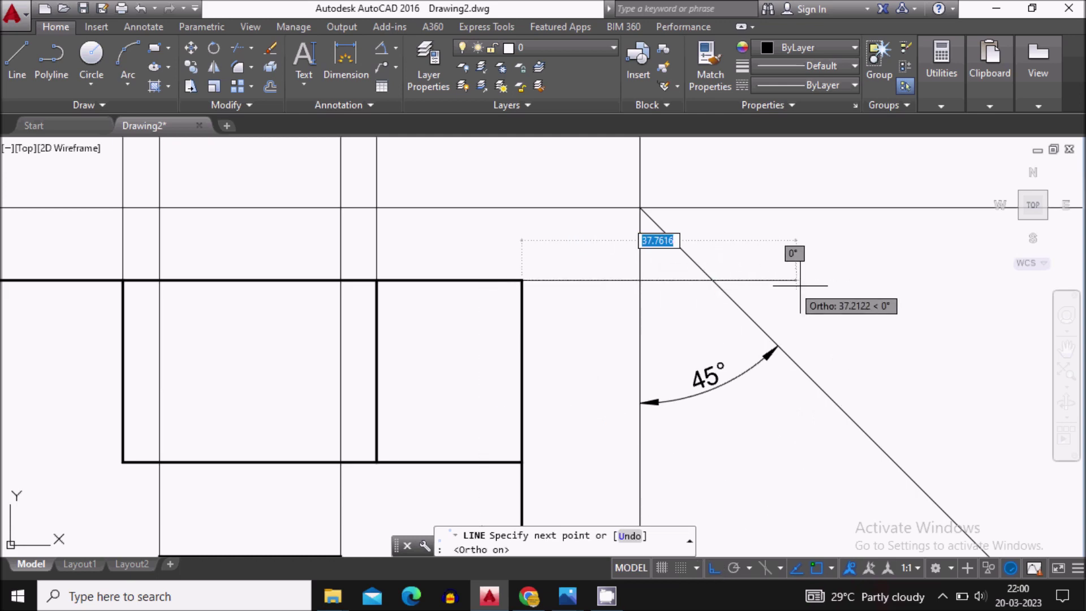
key(Escape)
scroll(484, 157, down, 3)
key(Return)
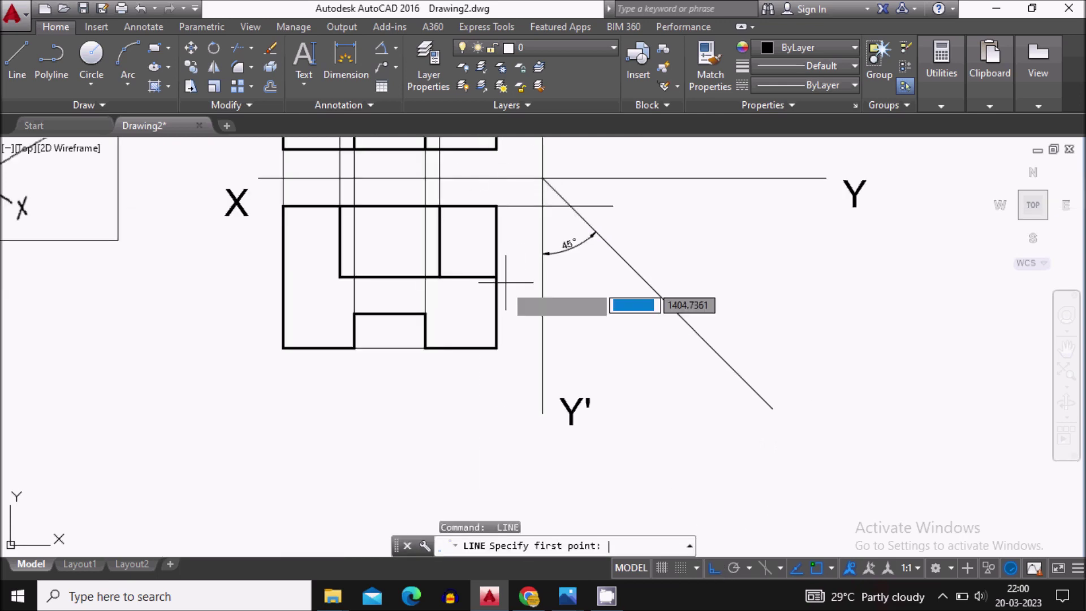
click(495, 277)
click(695, 276)
key(Escape)
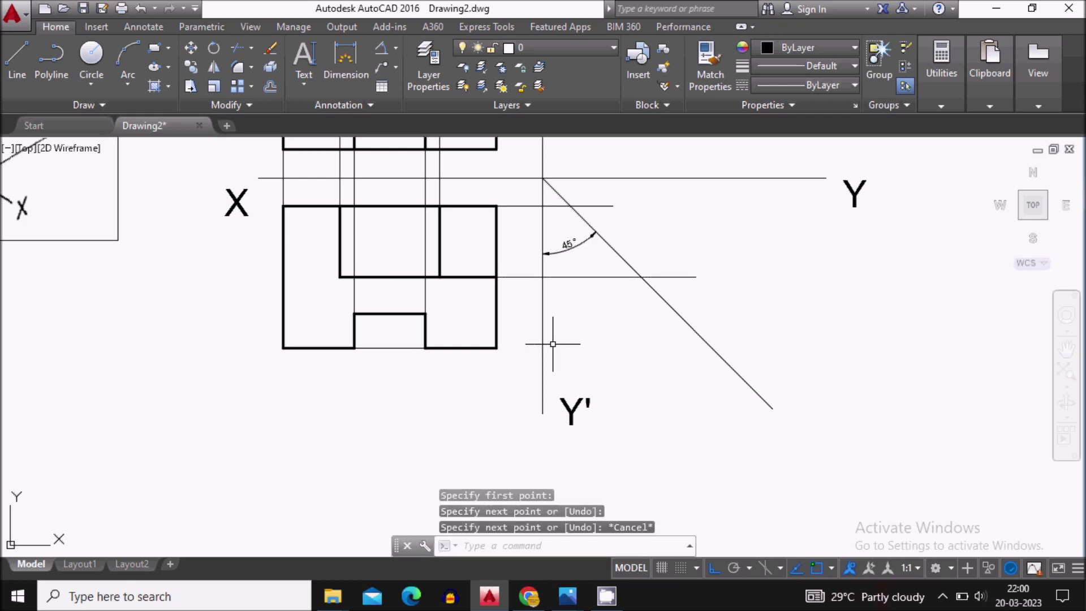
key(Return)
click(496, 347)
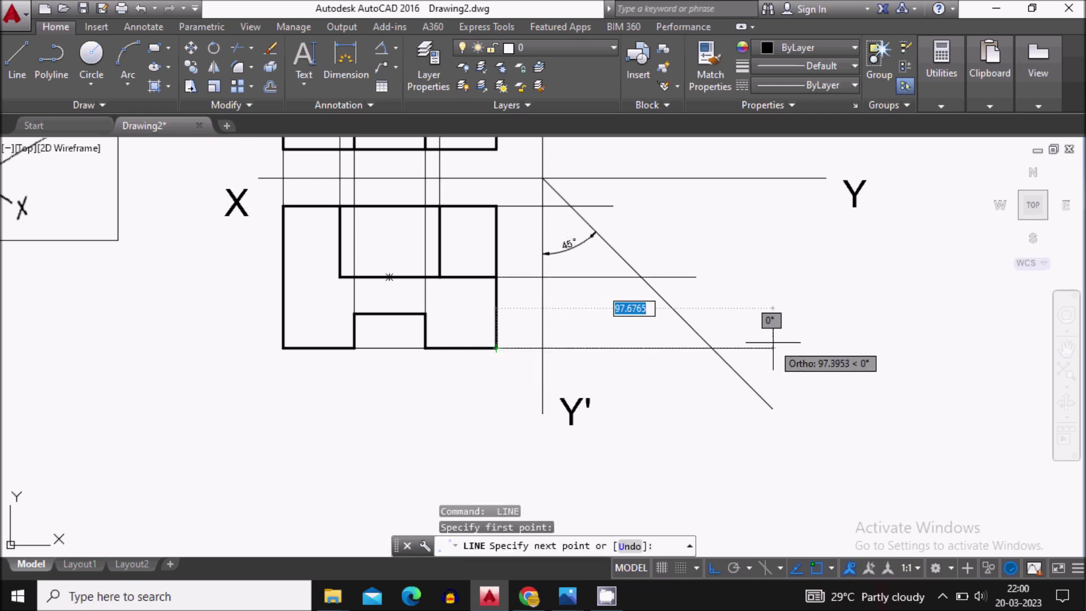
click(772, 321)
key(Escape)
Step: Project the front view's bottom-right corner, step edge and top corner horizontally past the mitre line
mouse_move(562, 281)
middle_down()
mouse_move(569, 394)
mouse_move(537, 378)
middle_up()
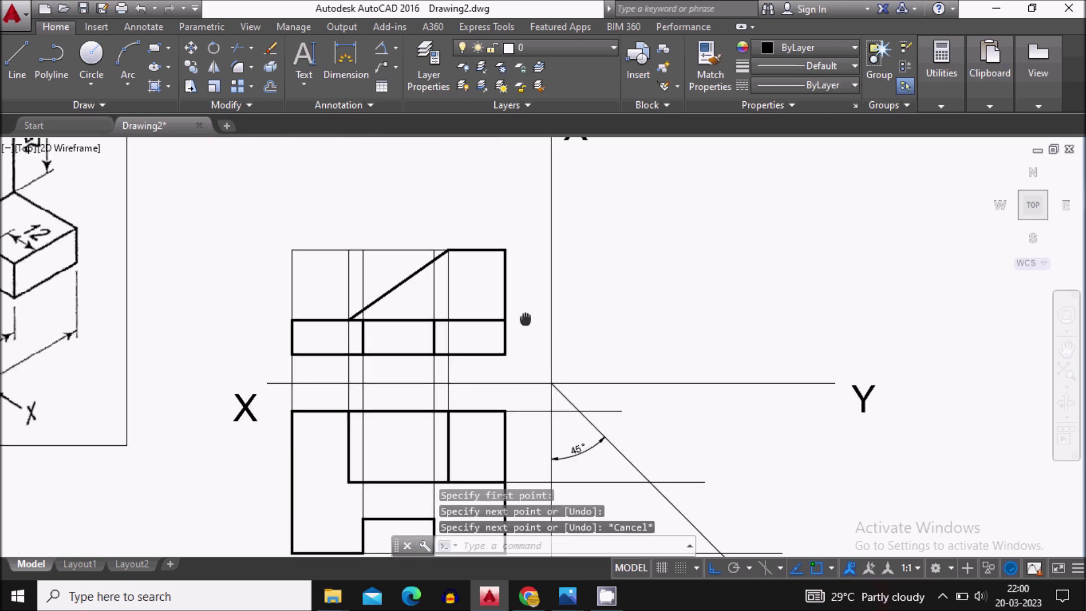
key(Return)
click(505, 354)
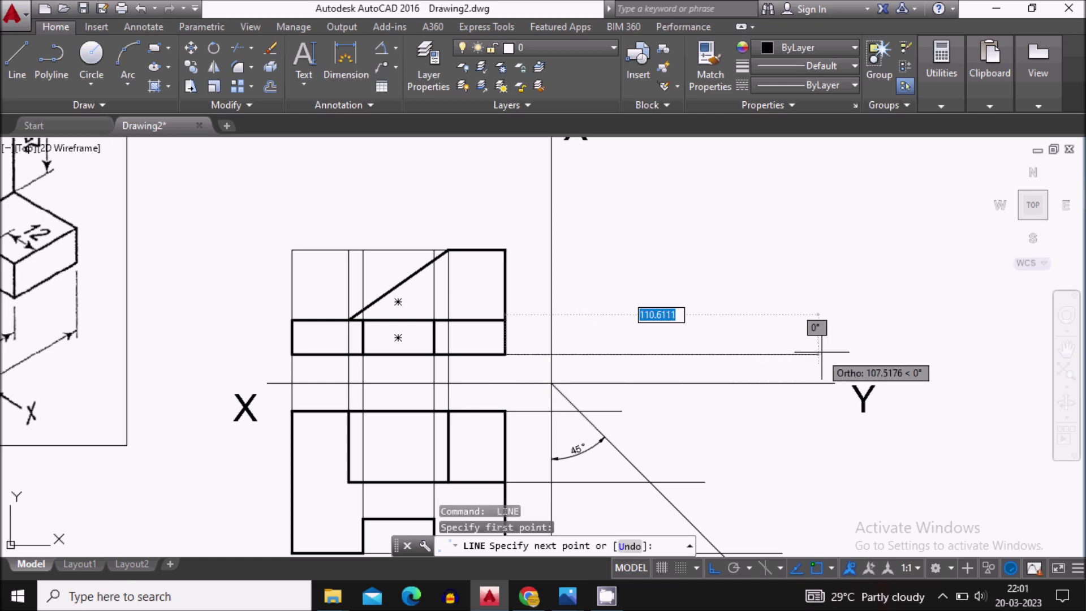
click(826, 328)
key(Escape)
key(Return)
click(505, 320)
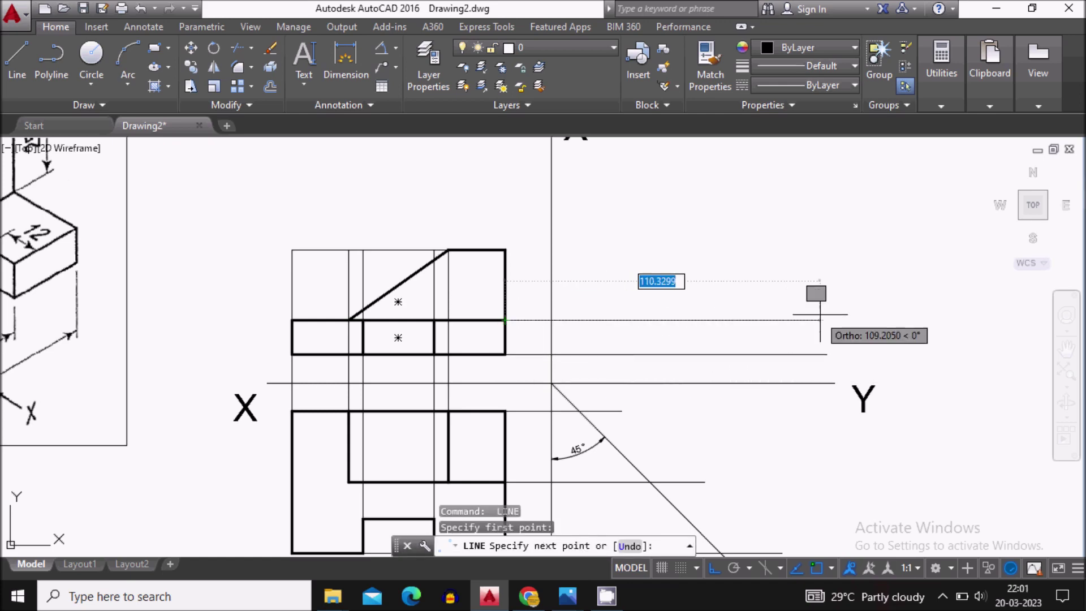
click(822, 320)
key(Escape)
key(Return)
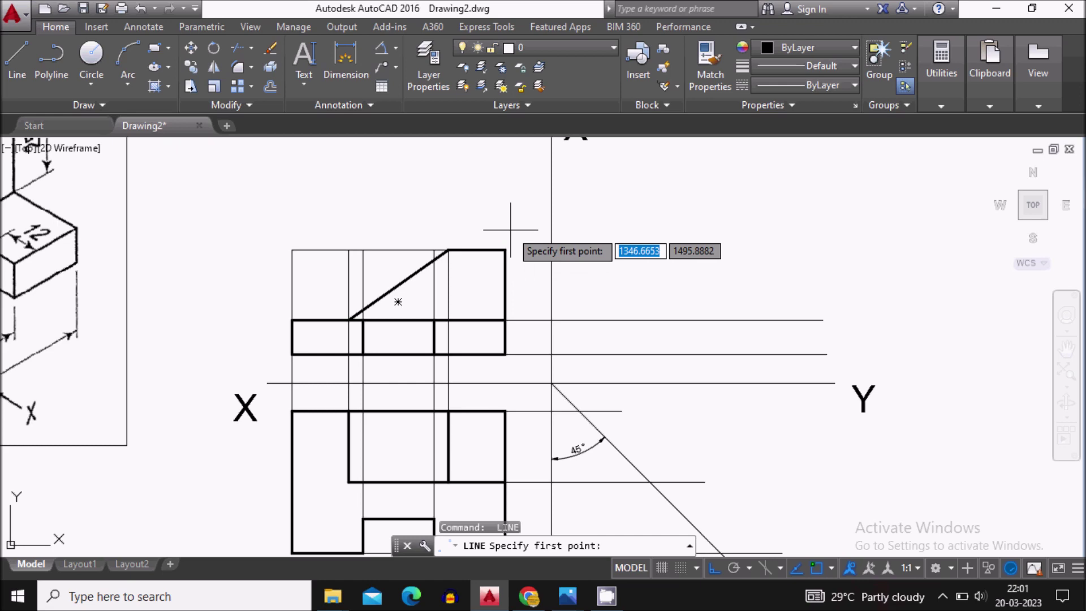
click(506, 250)
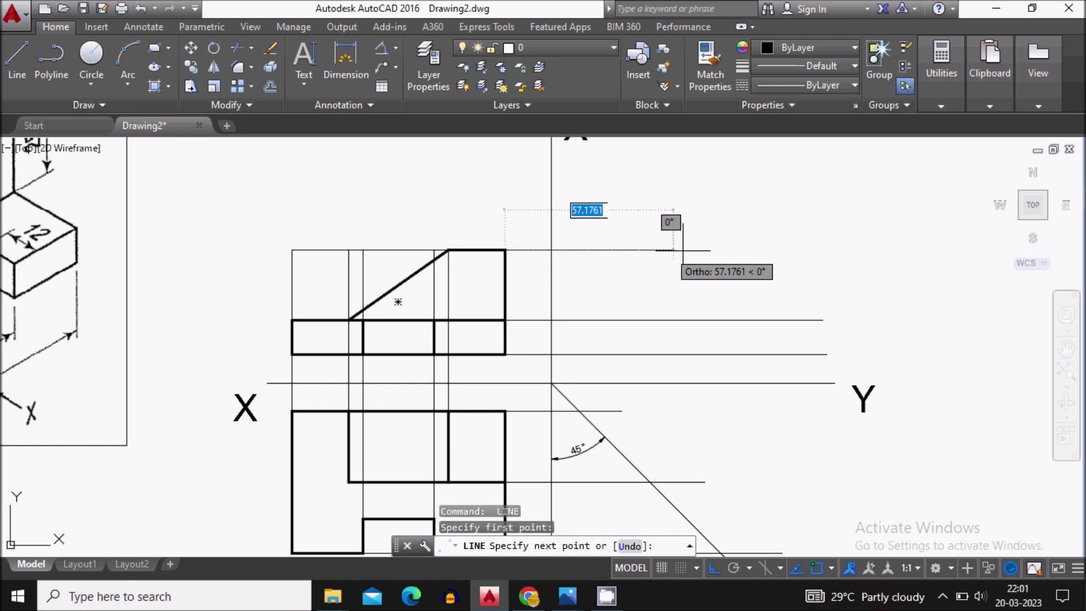
click(832, 249)
key(Escape)
middle_drag(639, 324, 615, 223)
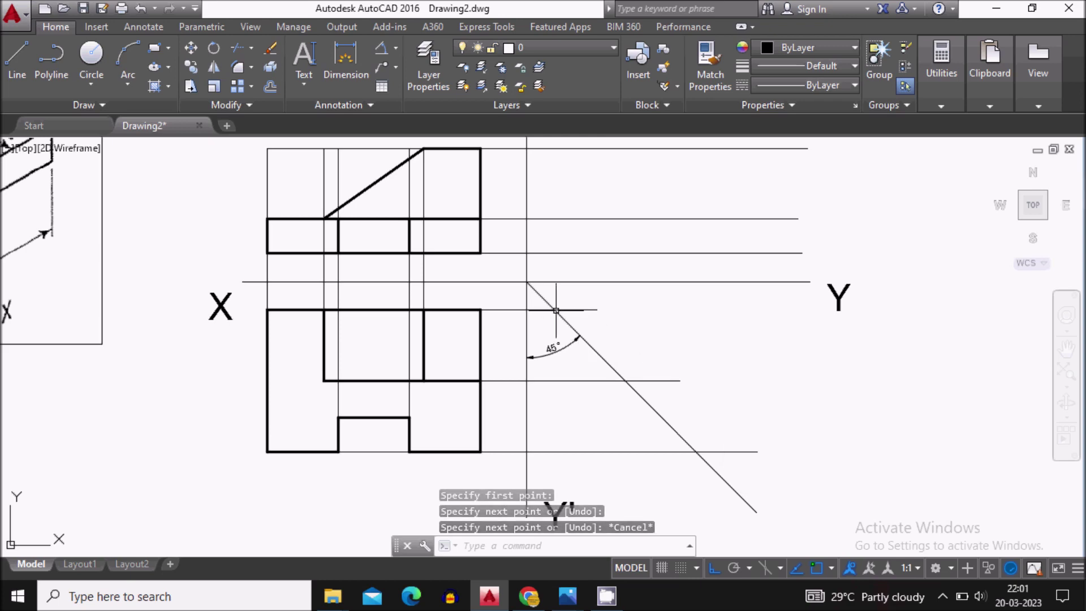
middle_drag(557, 214, 557, 324)
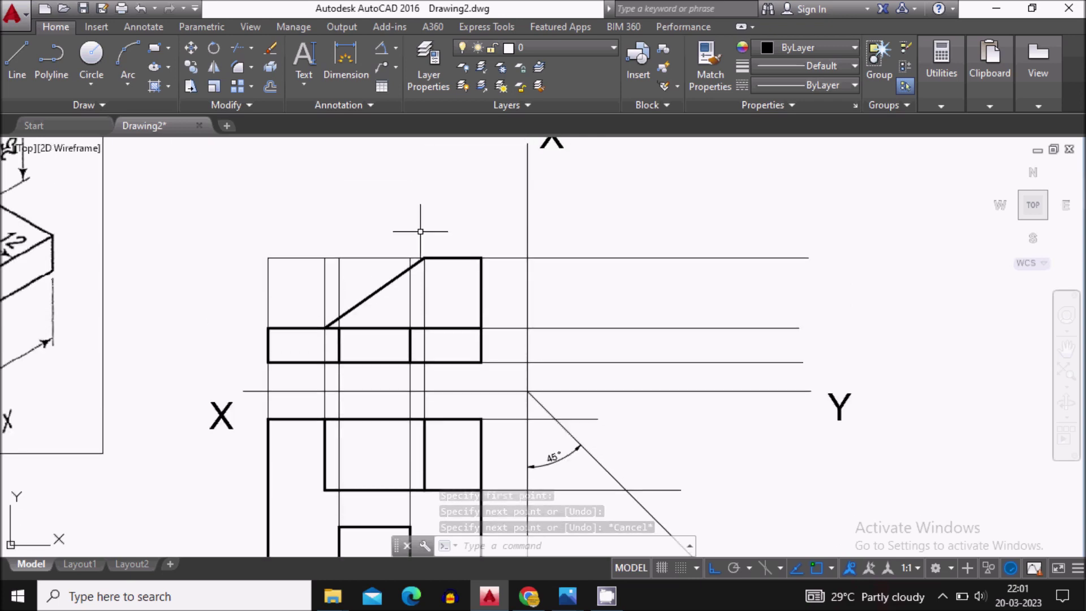
Step: Raise three vertical projectors from the mitre-line intersections to above the XY line
click(17, 67)
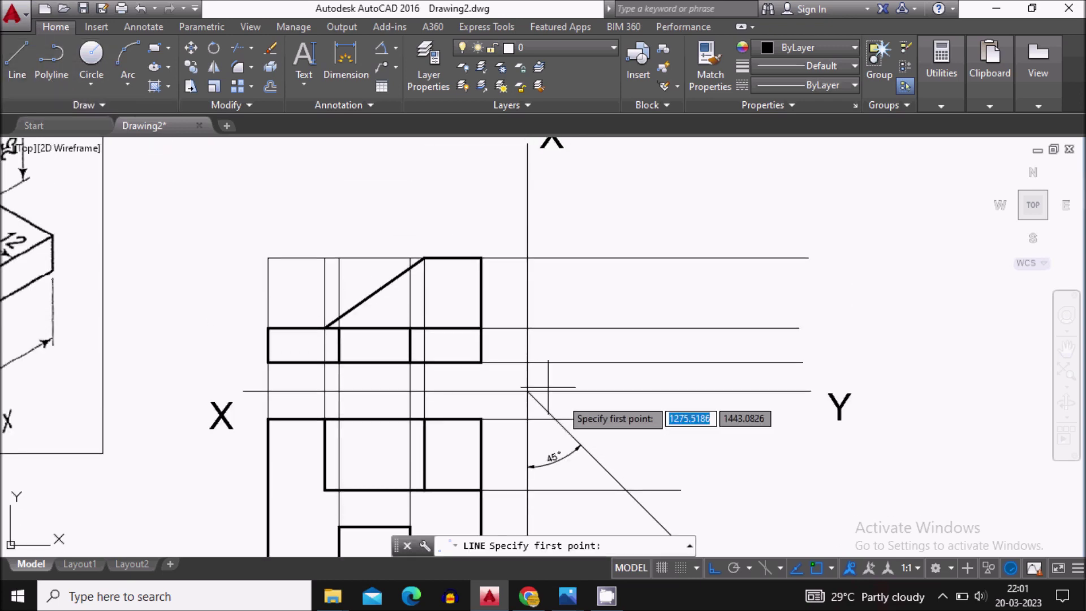
click(558, 419)
click(565, 198)
key(Escape)
middle_drag(650, 358, 652, 293)
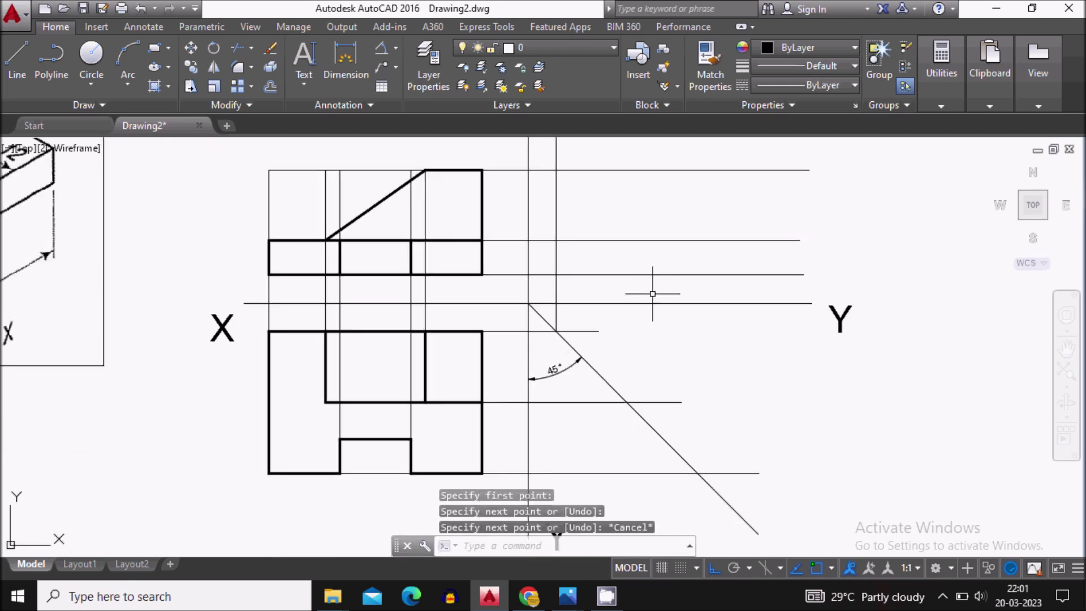
key(Return)
click(627, 402)
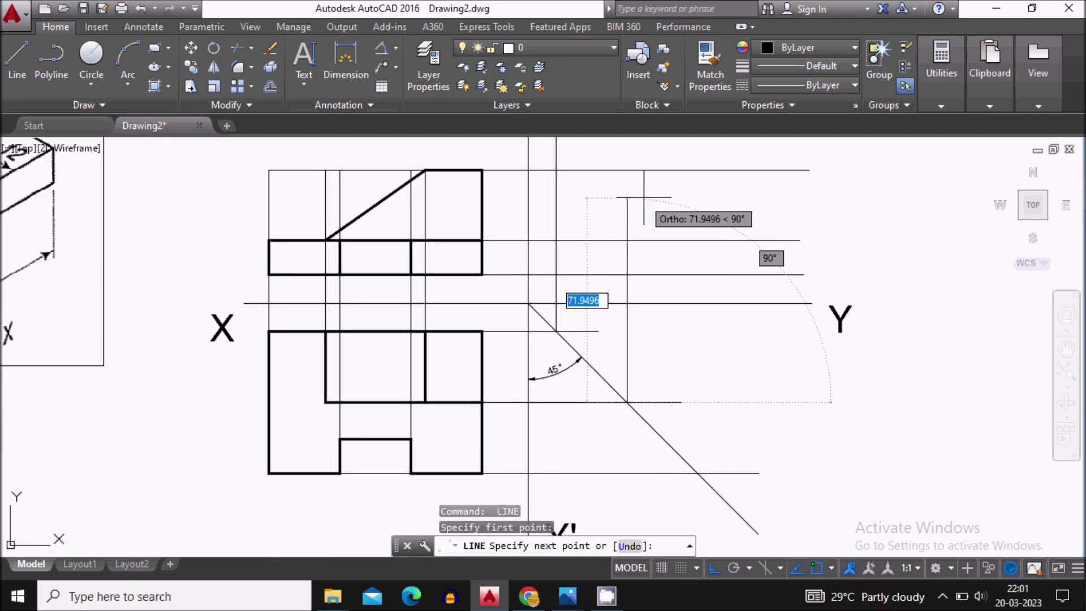
middle_drag(630, 206, 621, 300)
click(632, 204)
key(Escape)
middle_drag(675, 372, 659, 217)
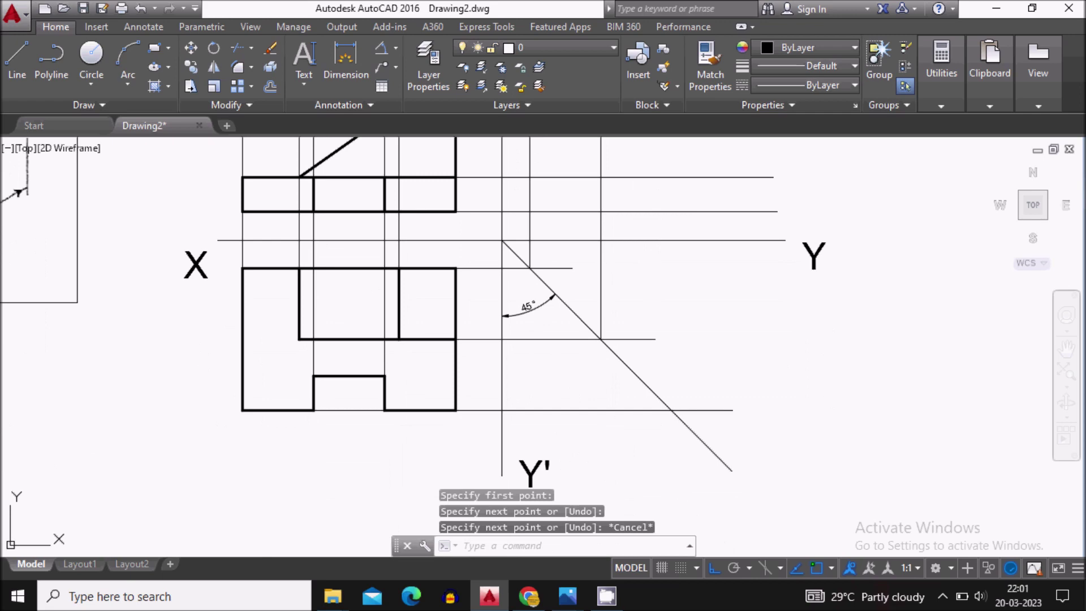
key(Return)
click(672, 409)
middle_drag(688, 300, 676, 424)
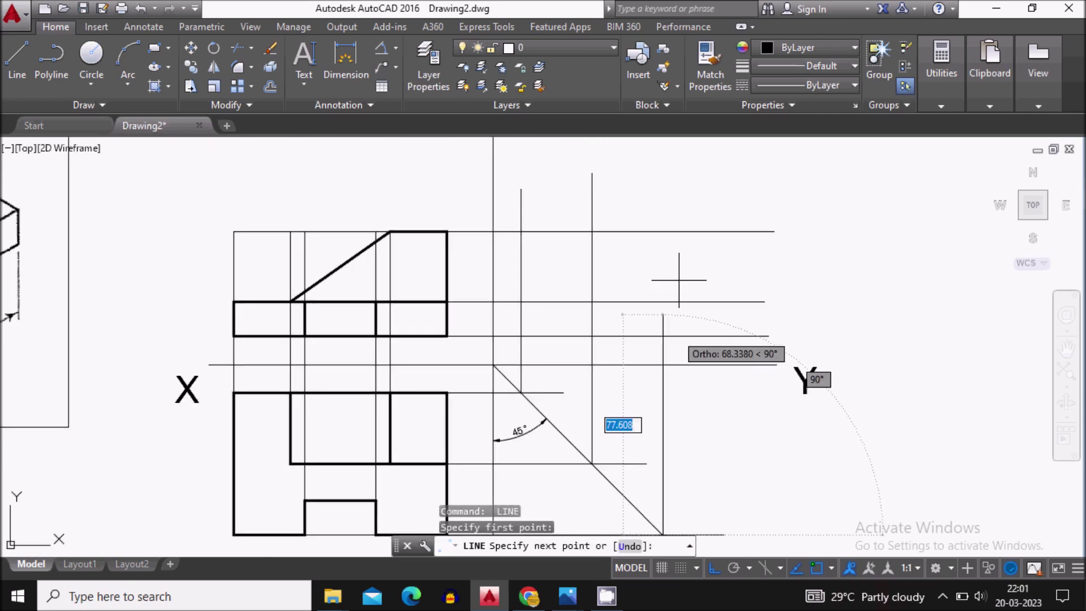
click(679, 172)
key(Escape)
Step: Draw a horizontal projector from the top view's step corner to the mitre line
middle_drag(596, 354, 601, 210)
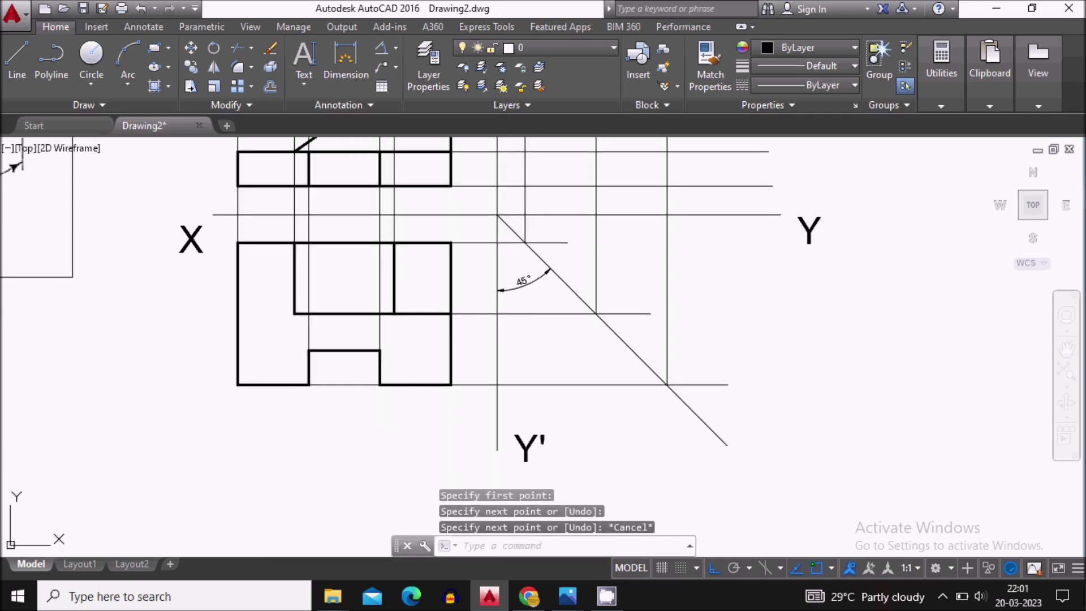
key(Return)
click(379, 351)
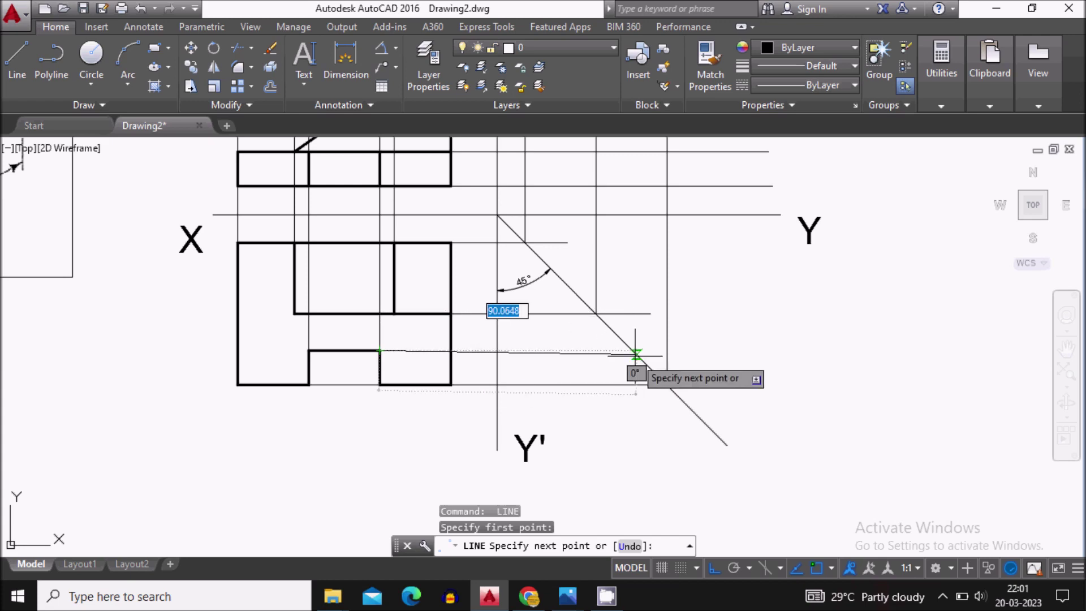
click(777, 331)
key(Escape)
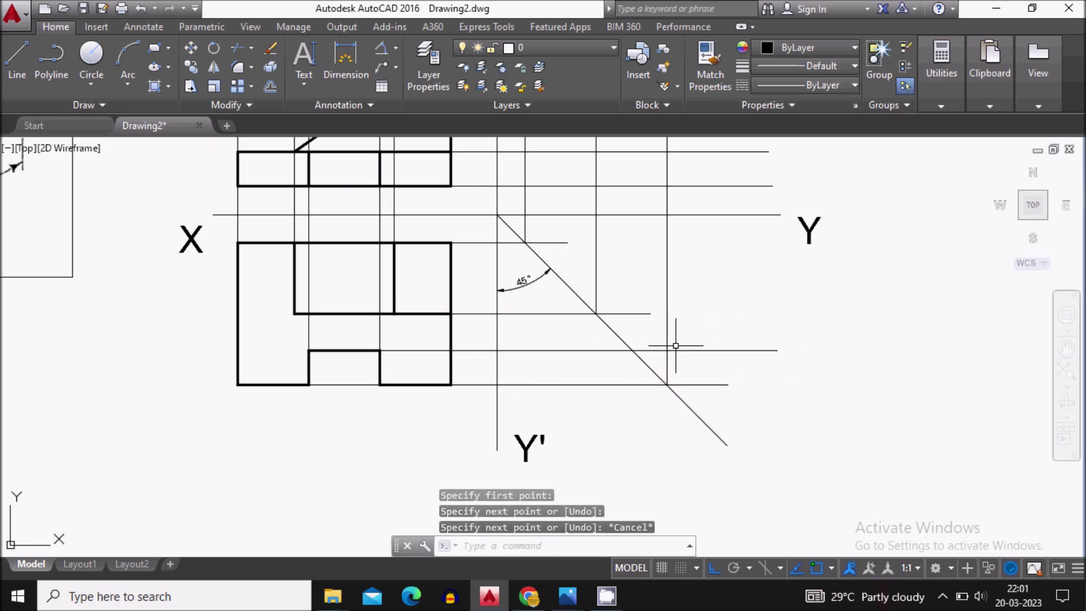
Step: Raise a vertical projector from the new mitre intersection toward X'
middle_drag(665, 342, 715, 439)
key(Return)
click(682, 446)
middle_drag(700, 269, 688, 397)
click(673, 255)
key(Escape)
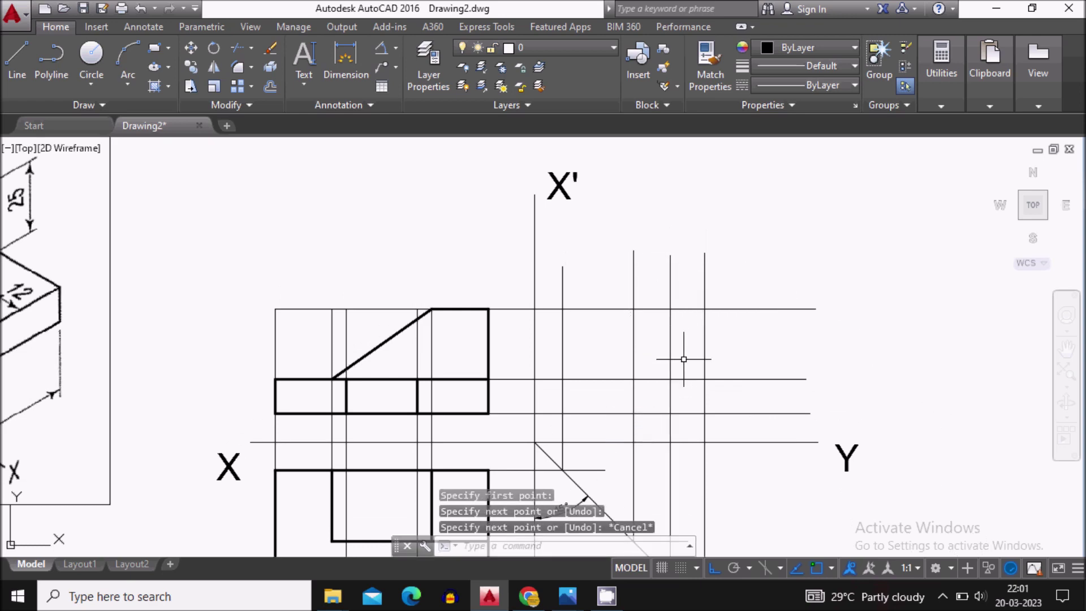
middle_drag(683, 339, 704, 266)
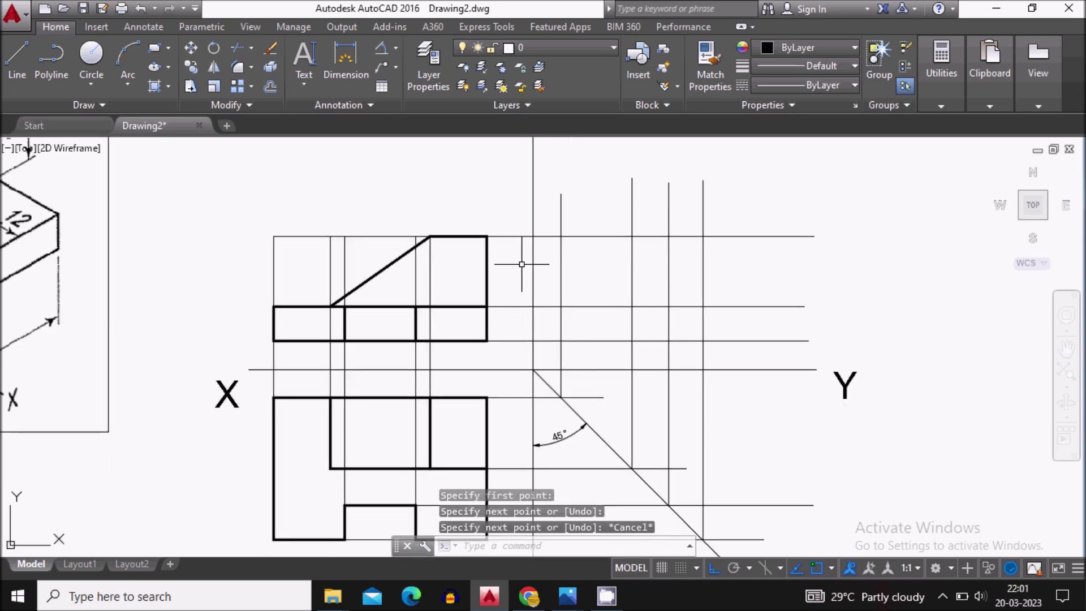
mouse_move(574, 270)
middle_down()
mouse_move(575, 294)
mouse_move(720, 339)
middle_up()
middle_drag(376, 315, 564, 310)
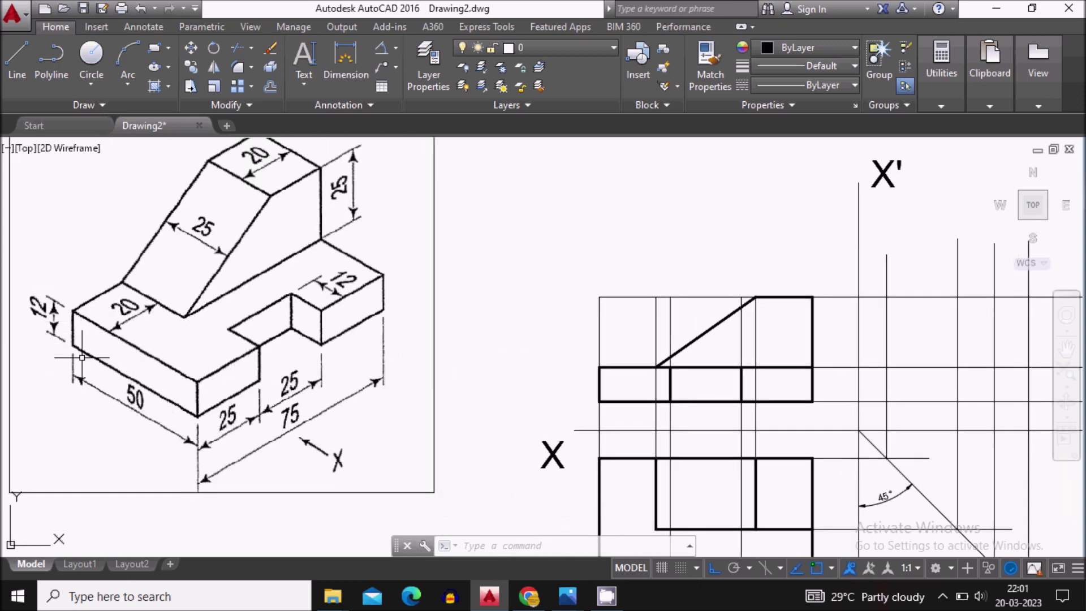
Step: Change the current lineweight to 0.30 mm before drawing the side view's base
middle_drag(817, 332, 555, 280)
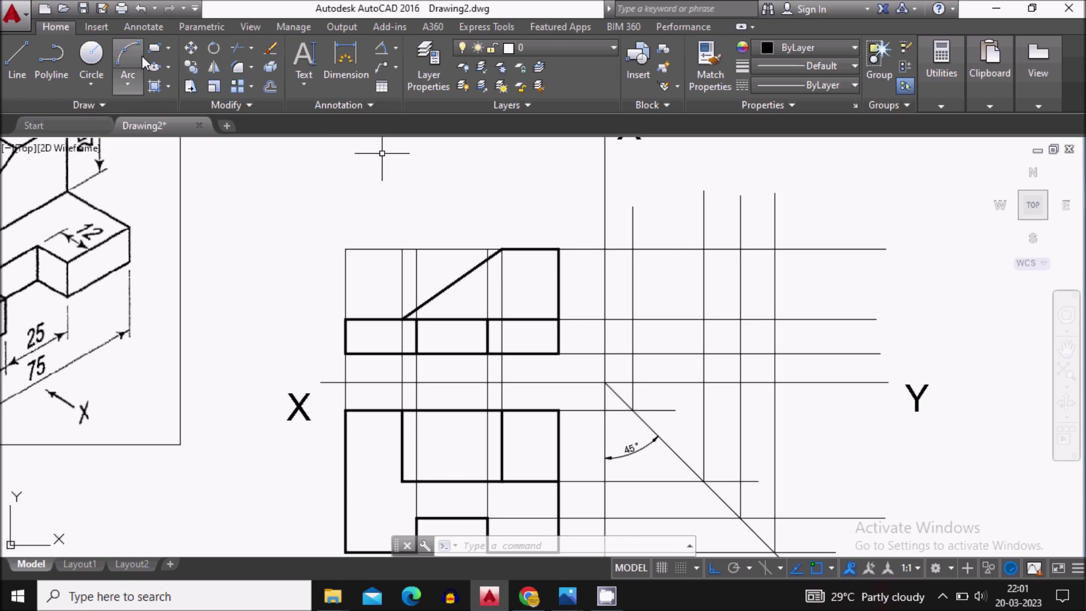
click(154, 47)
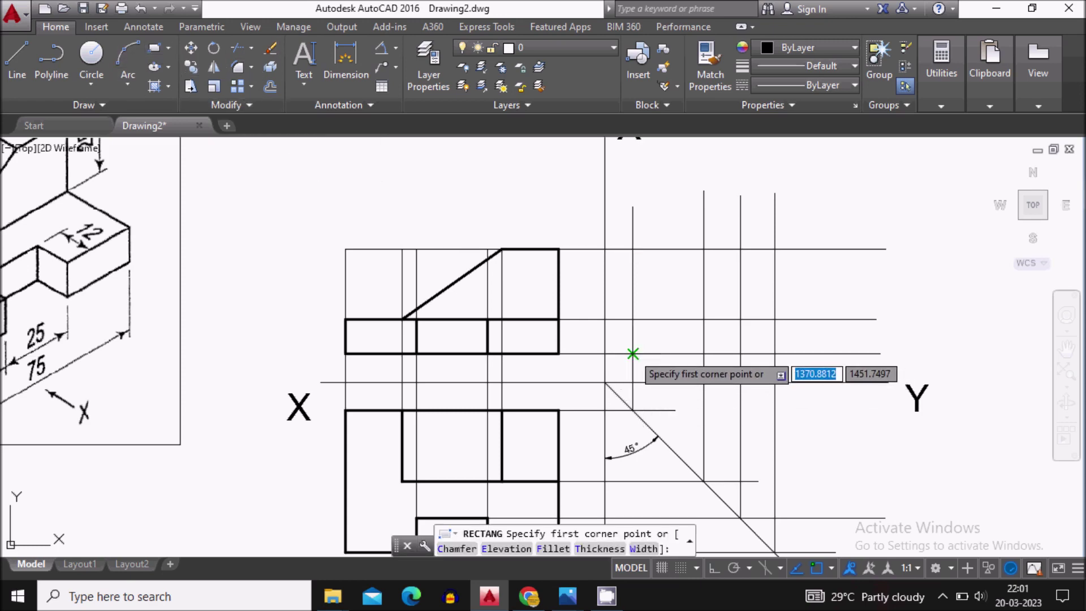
click(631, 354)
key(Escape)
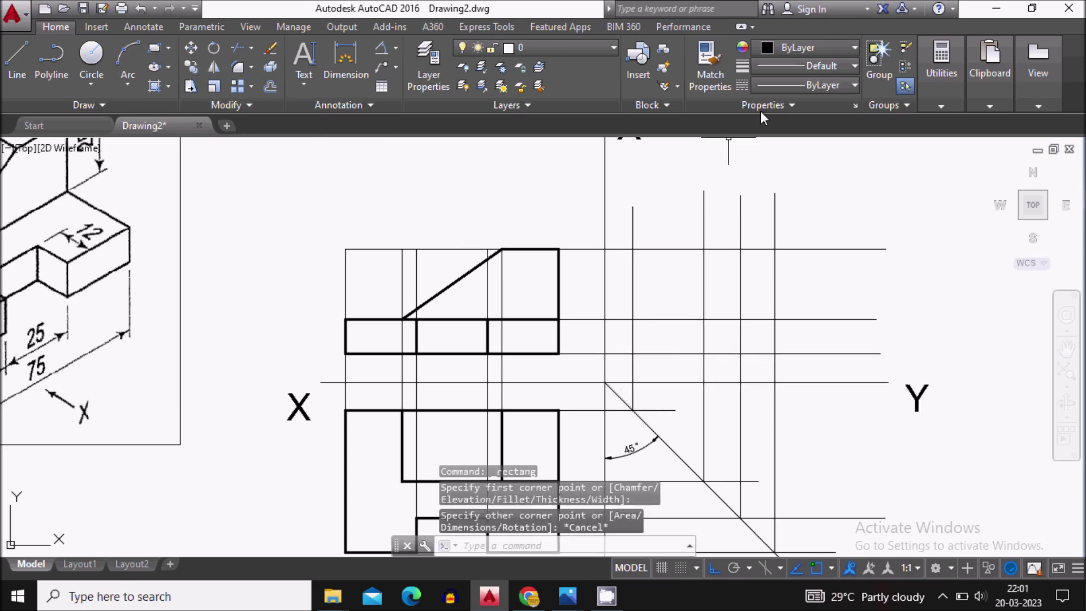
click(814, 66)
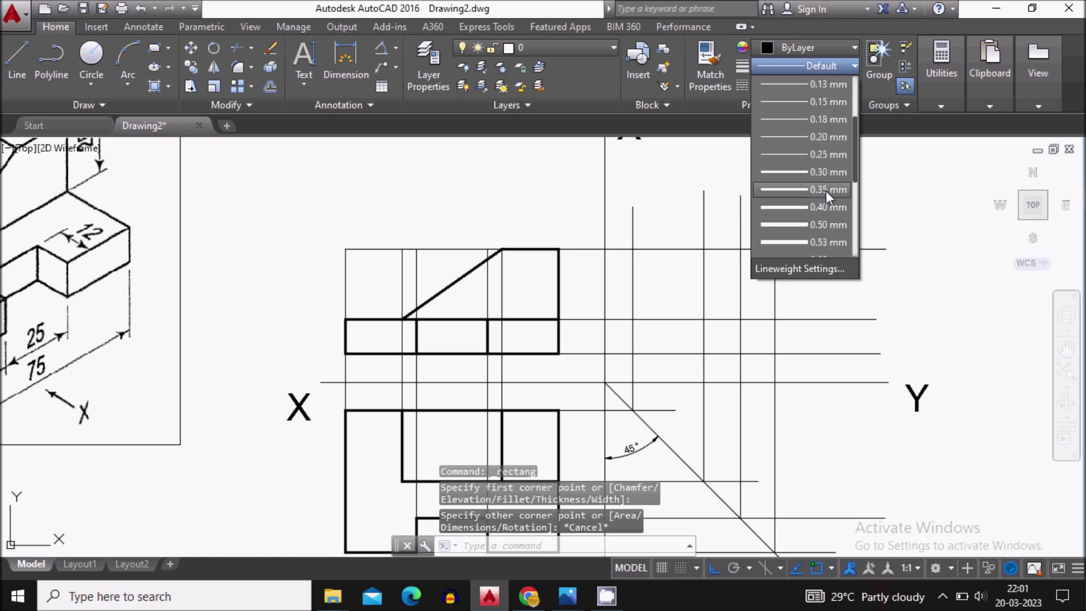
click(824, 208)
click(809, 66)
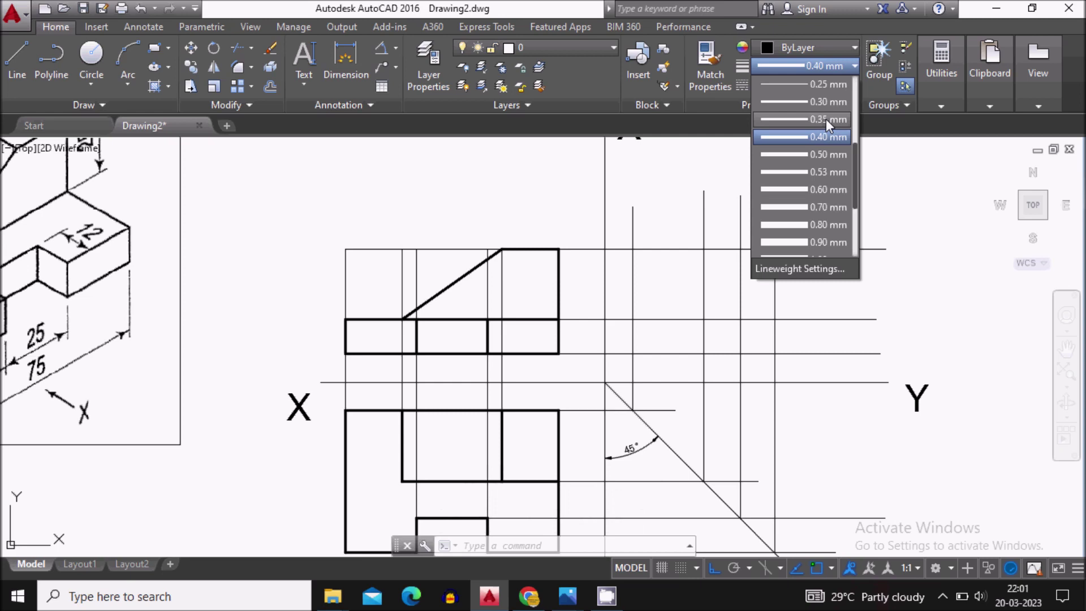
click(822, 101)
Step: Draw the side view's 12-high base rectangle between the projector intersections
click(155, 50)
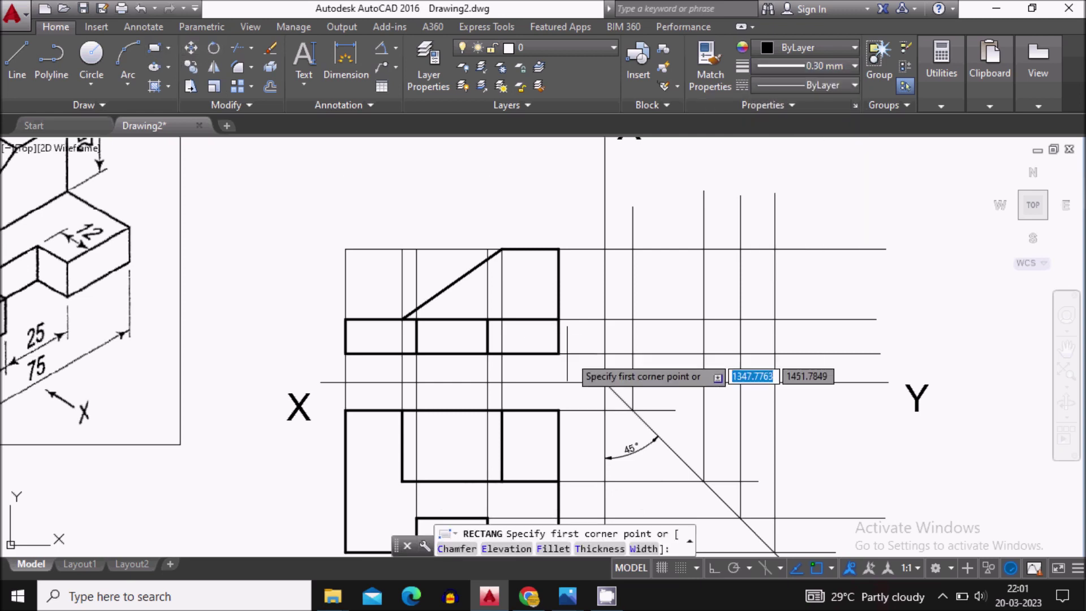
click(632, 353)
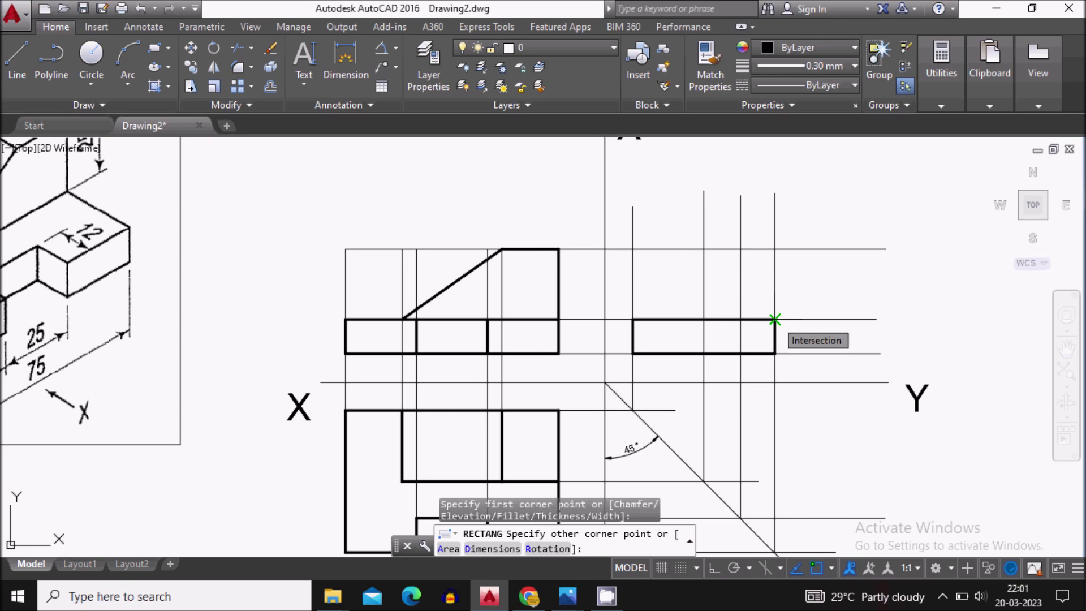
click(775, 319)
key(Escape)
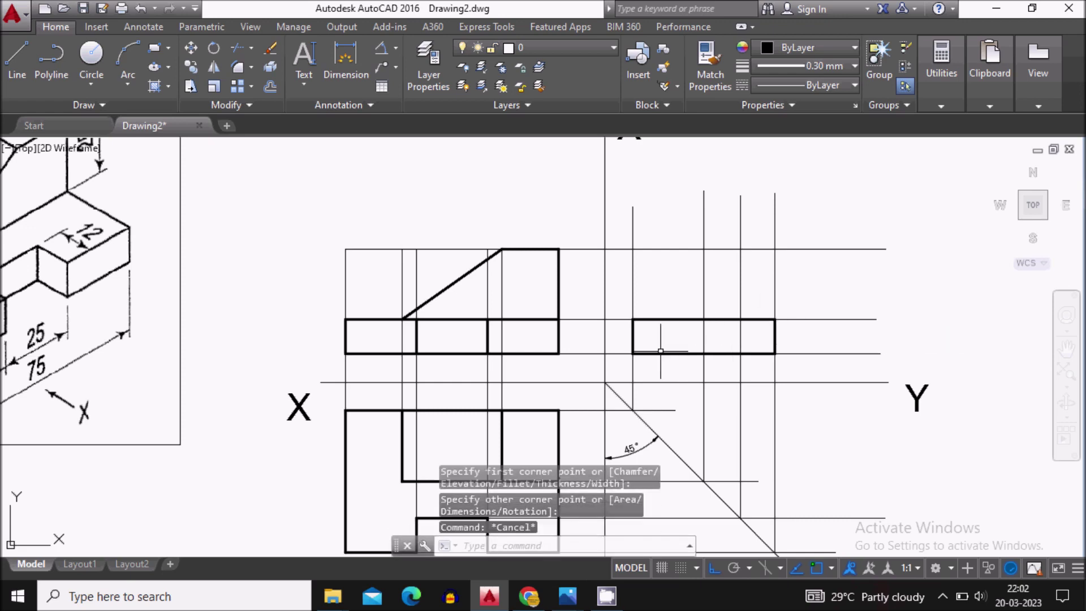
scroll(684, 353, down, 2)
scroll(288, 399, up, 2)
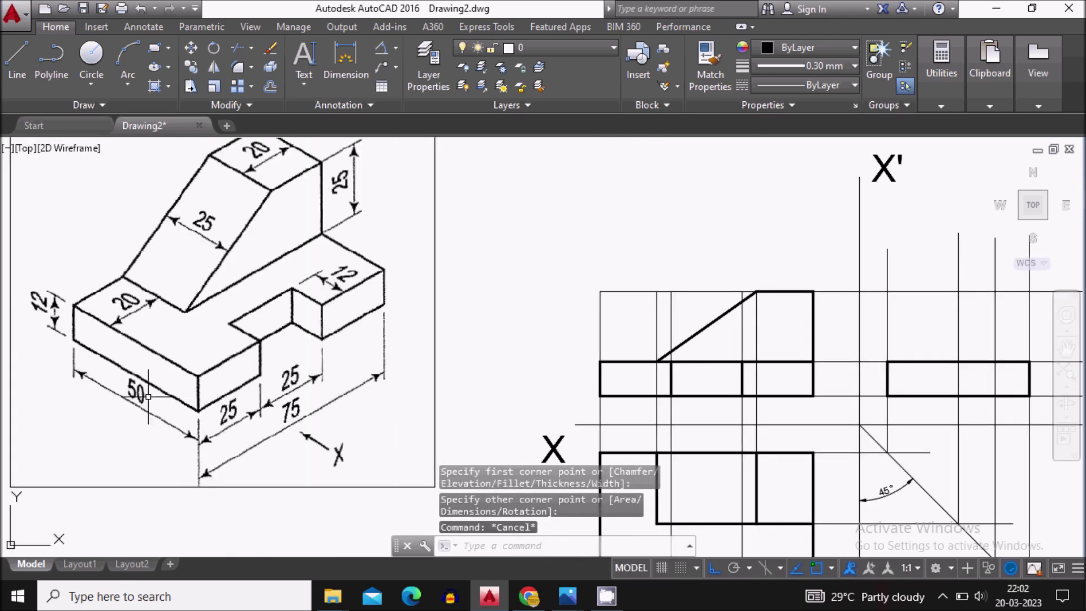
scroll(148, 396, down, 2)
scroll(703, 354, up, 2)
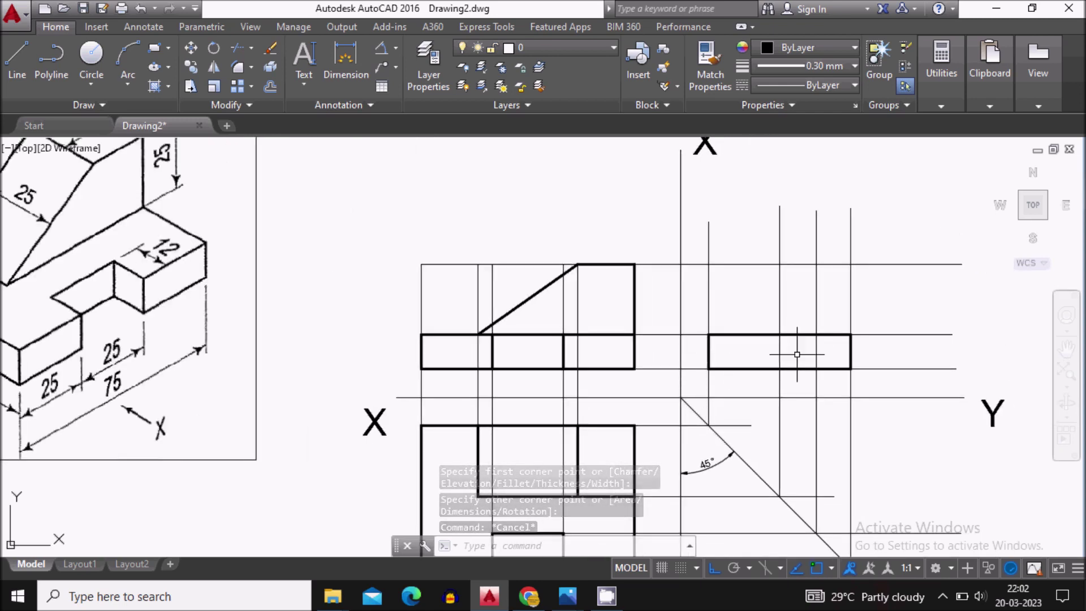
middle_drag(797, 354, 744, 390)
scroll(744, 390, down, 2)
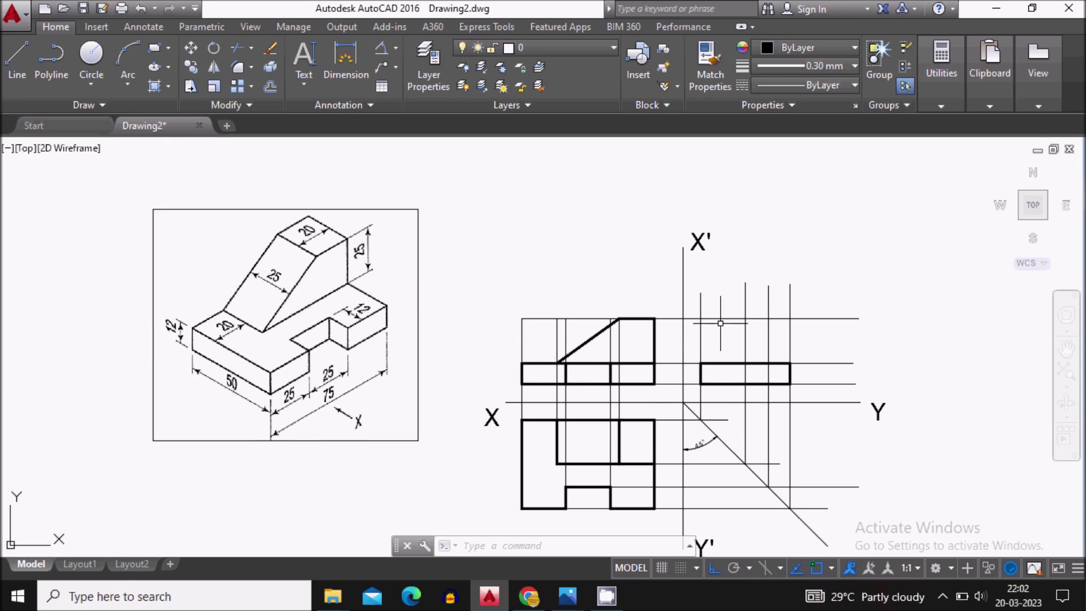
Step: Draw the upright block rectangle from the base's top-left end to the upper projector intersection
scroll(720, 322, up, 2)
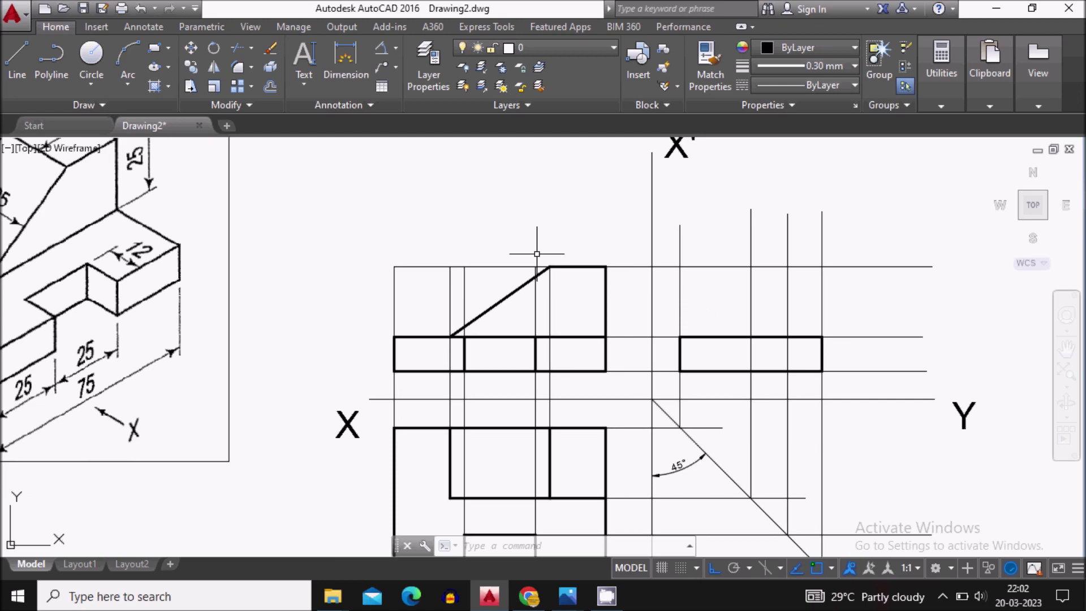
click(154, 48)
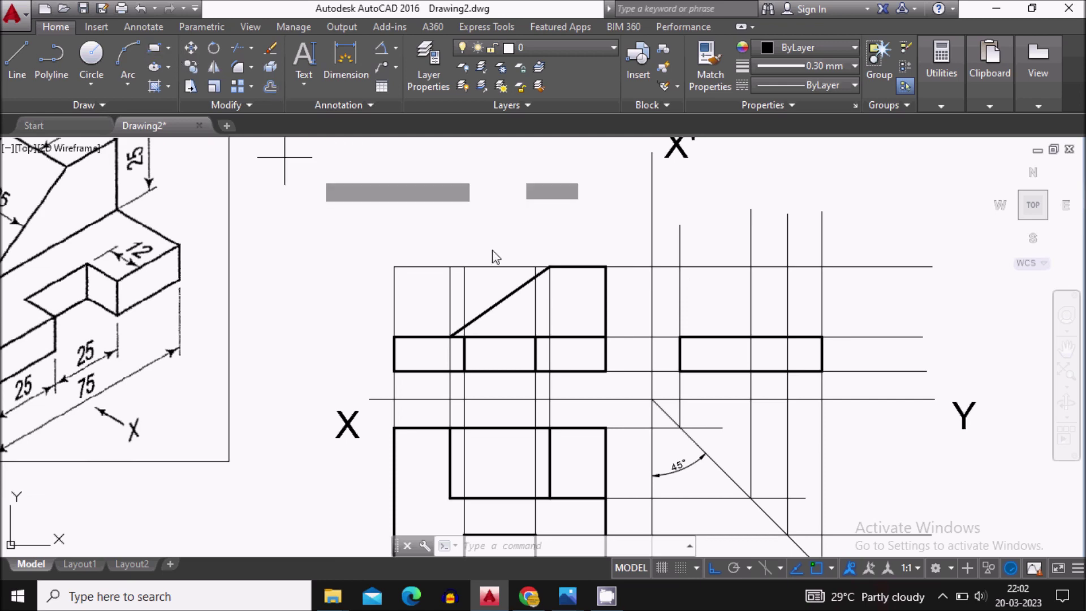
click(680, 337)
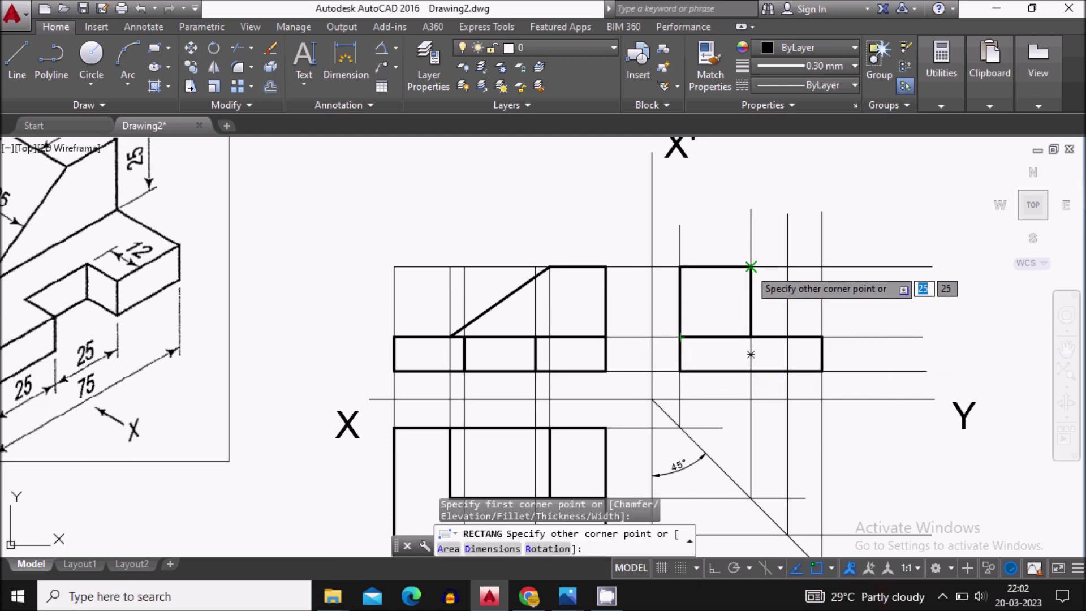
click(750, 266)
scroll(709, 330, down, 3)
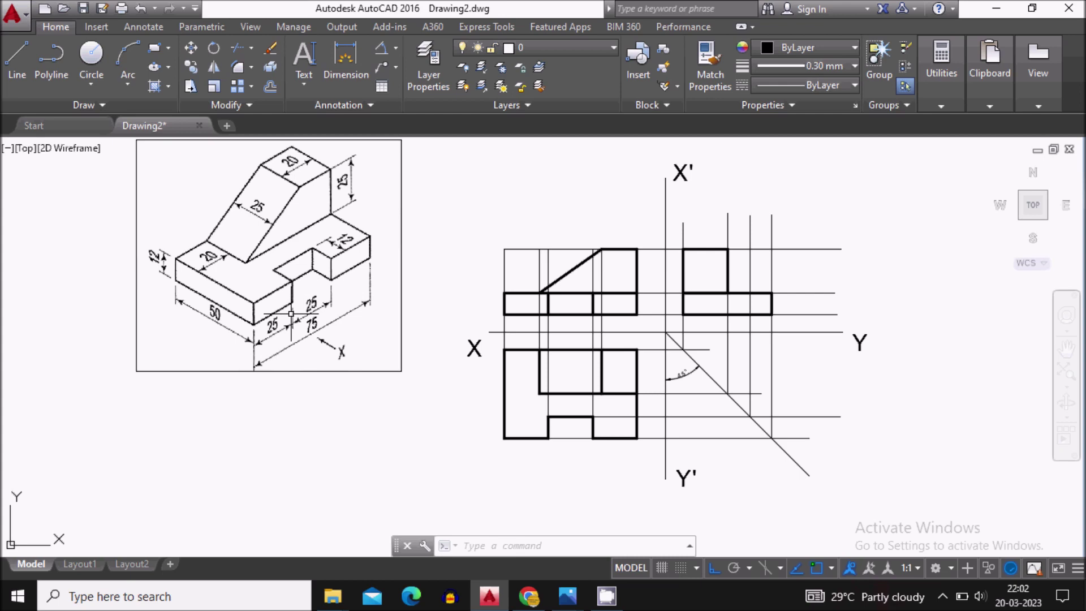
scroll(702, 342, up, 2)
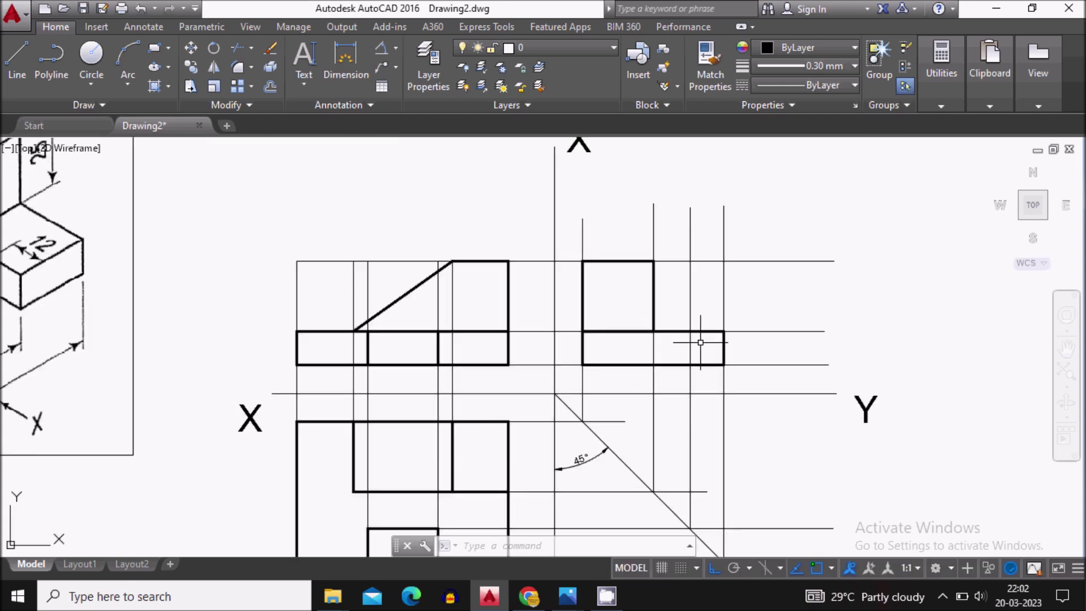
Step: Draw a 12-unit vertical line across the side view's base band, right of the upright block
click(22, 63)
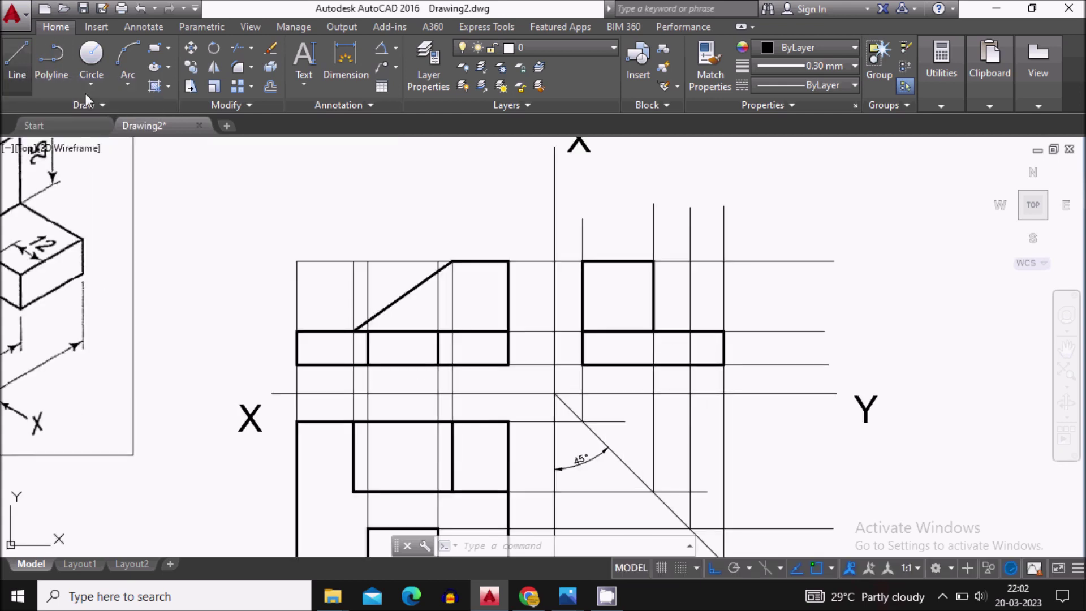
middle_drag(633, 404, 654, 328)
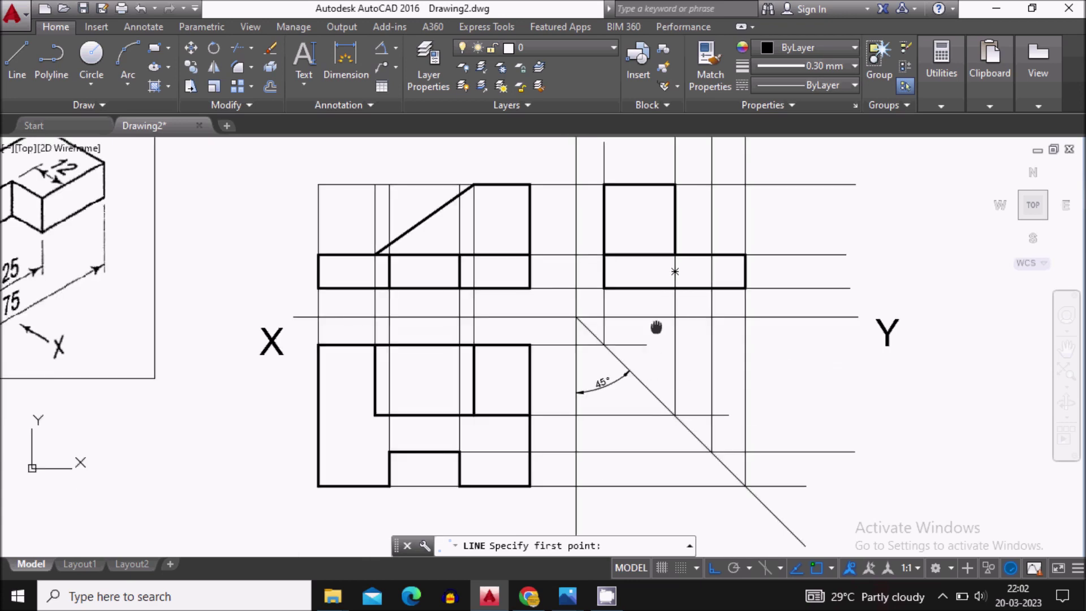
mouse_move(711, 453)
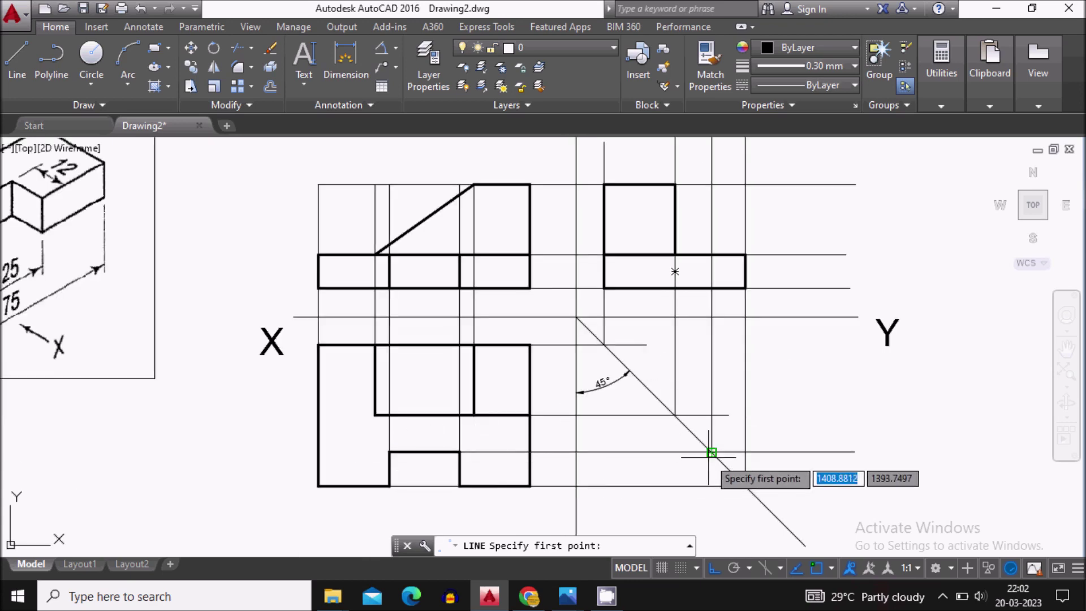
scroll(719, 272, up, 2)
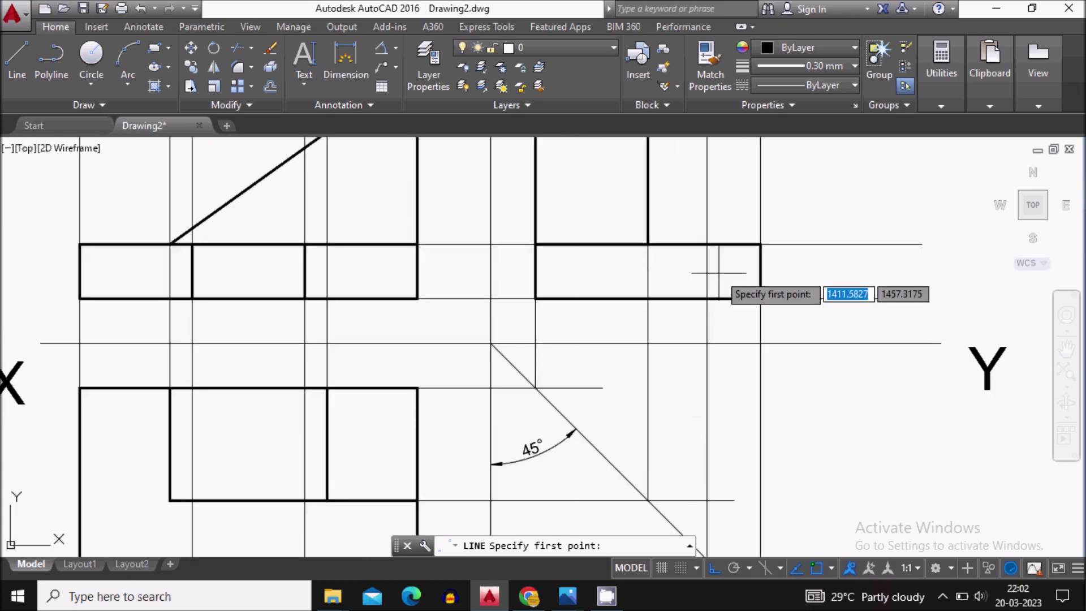
click(707, 244)
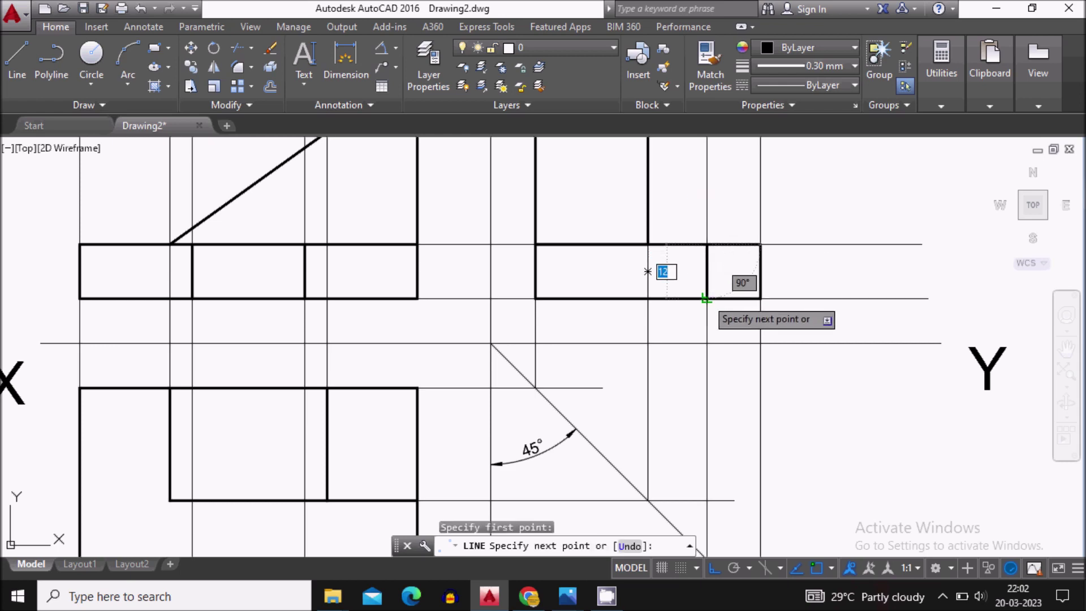
click(707, 298)
key(Escape)
scroll(707, 271, up, 3)
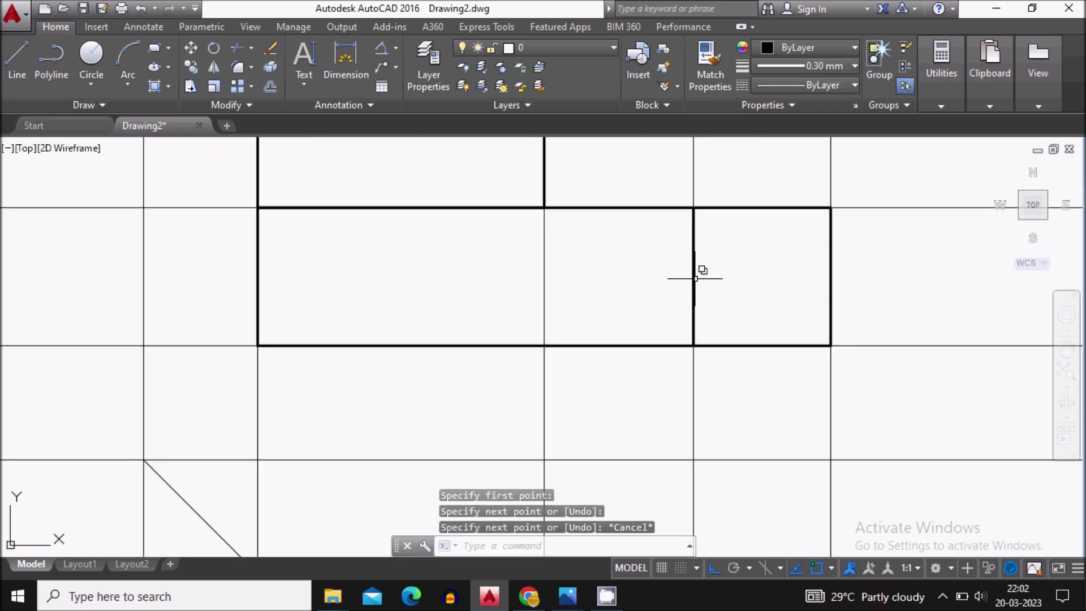
click(694, 277)
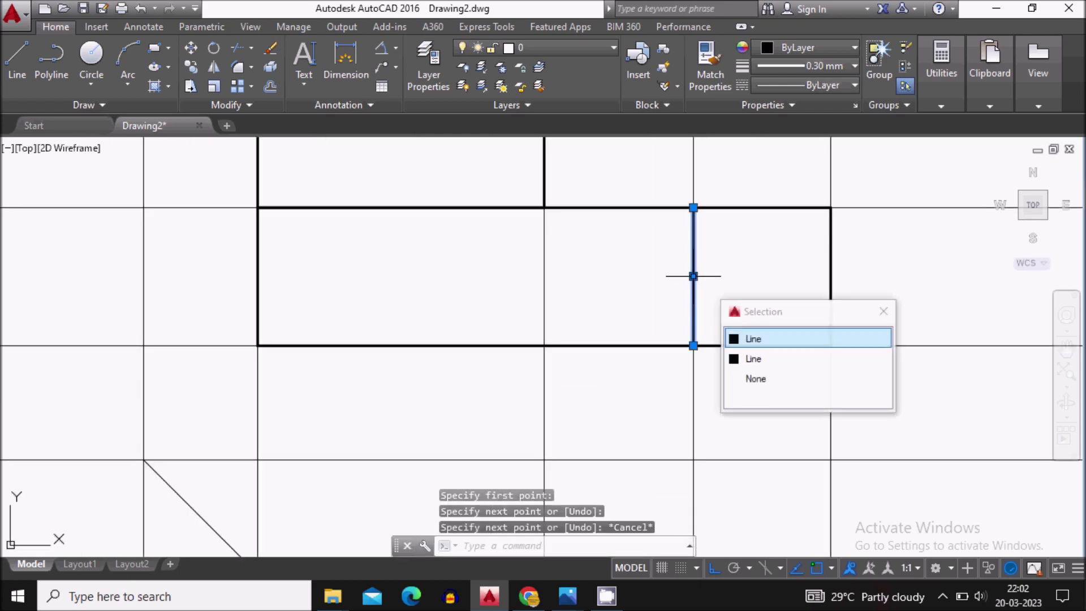
click(816, 86)
Step: Load ACAD_ISO02W100 via Linetype Manager's Load dialog and confirm with OK
click(782, 164)
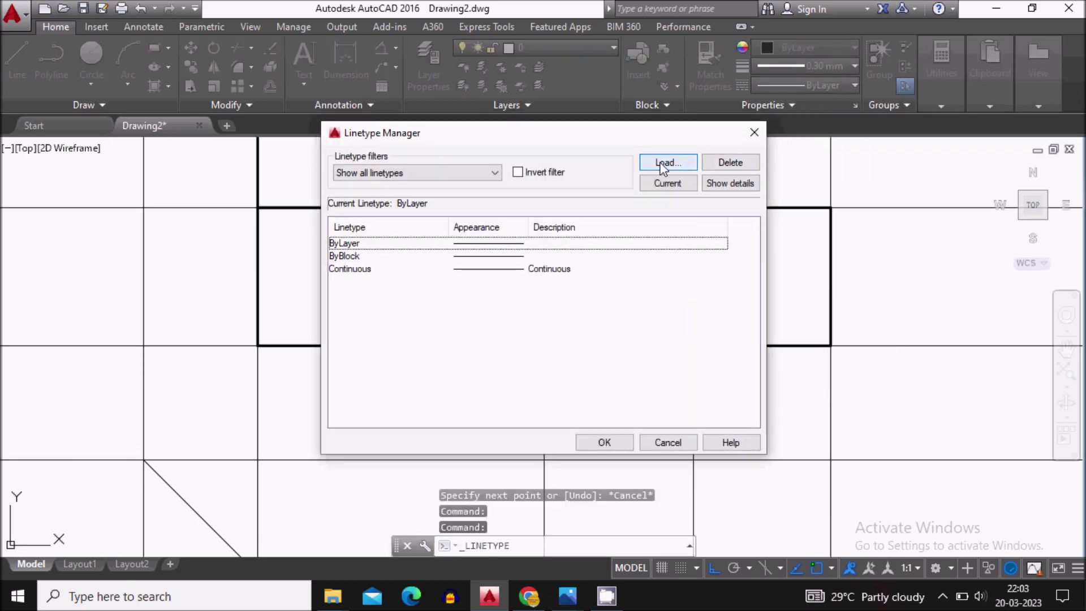
click(665, 164)
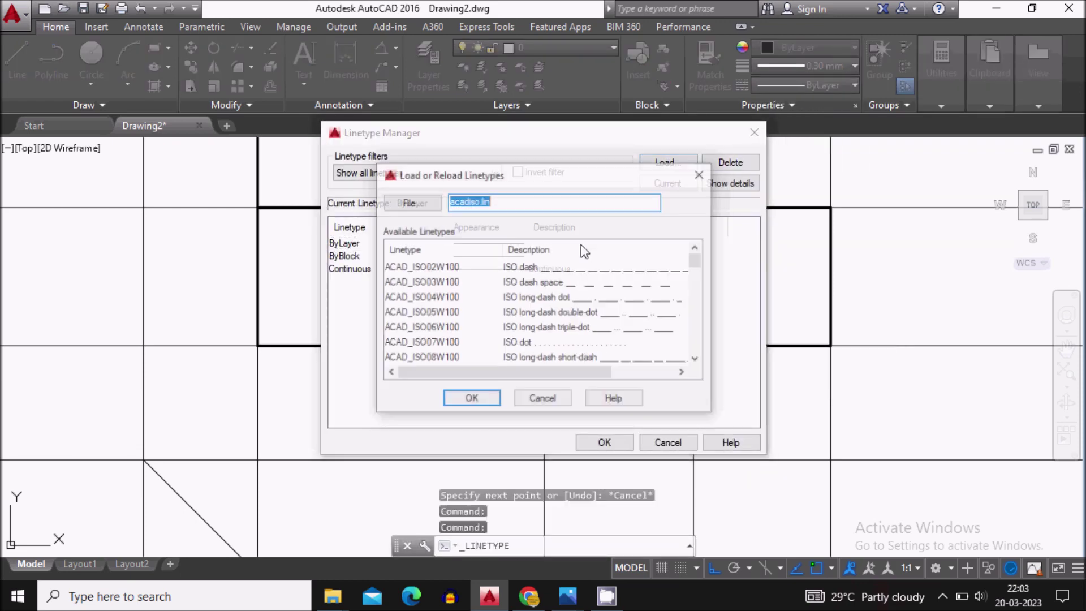
click(561, 270)
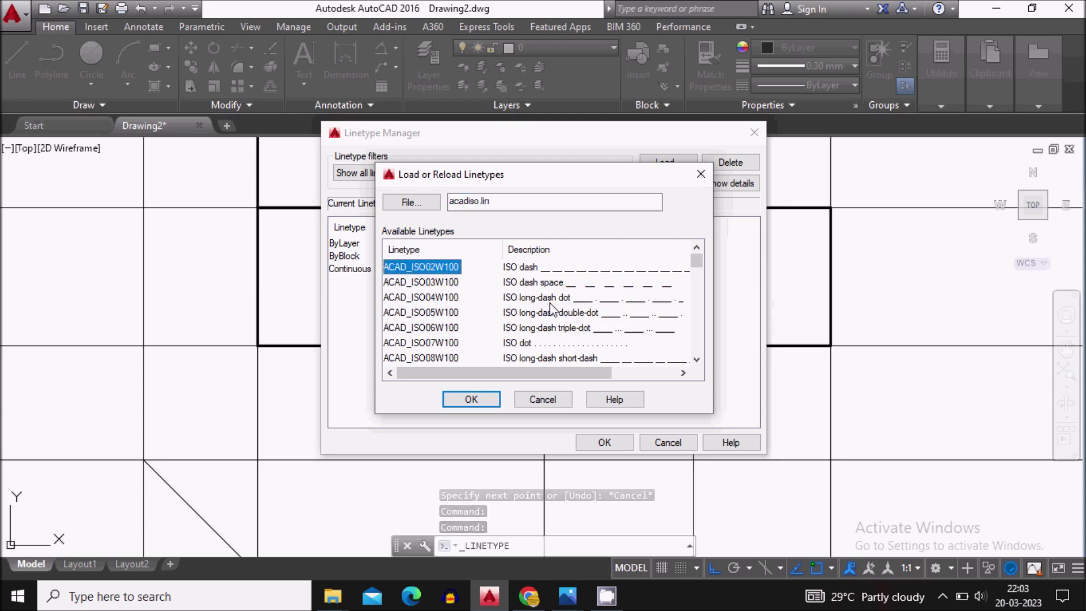
click(480, 398)
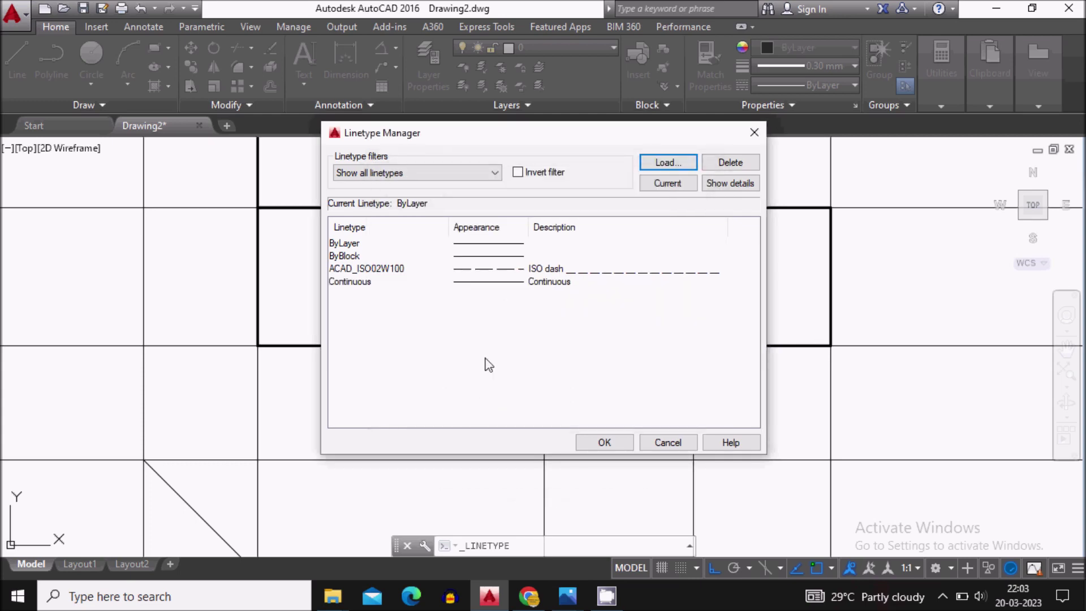
click(500, 270)
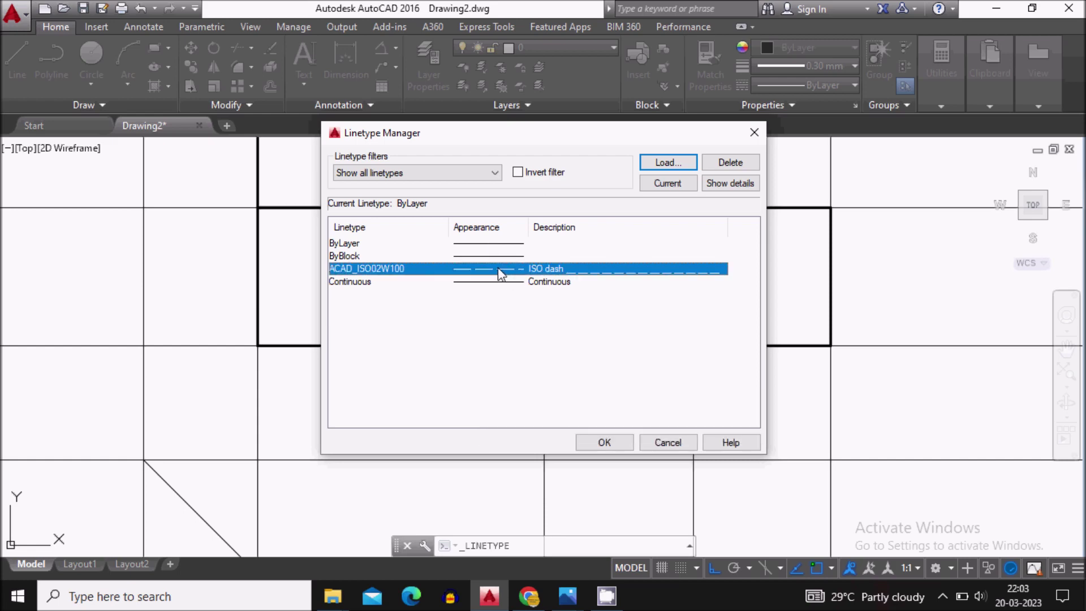
click(605, 443)
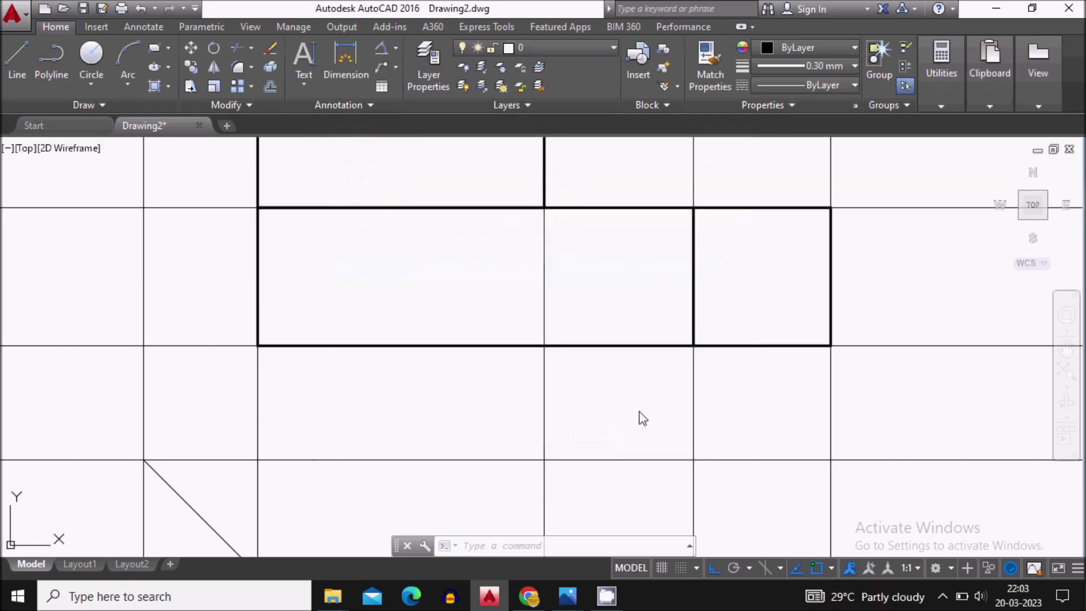
Step: Select the vertical line and set the linetype scale to .25
click(697, 304)
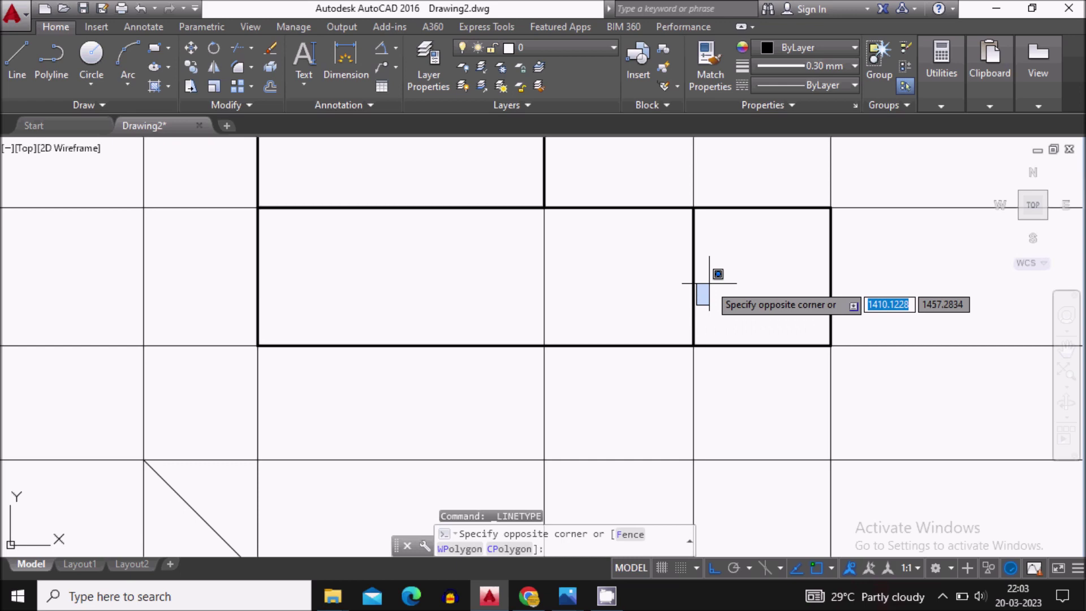
key(Escape)
click(695, 299)
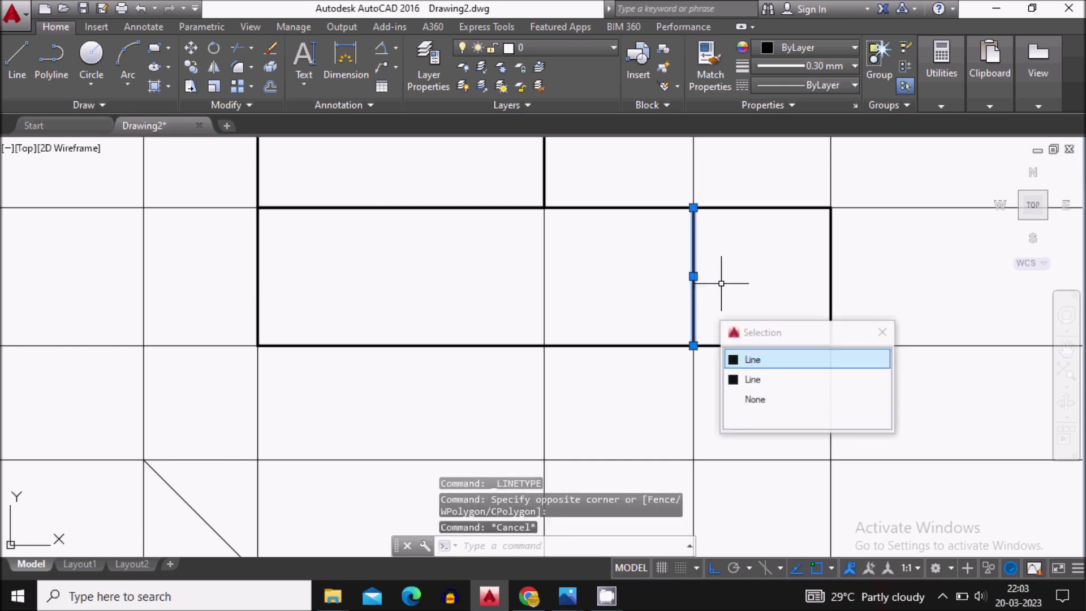
text(LT)
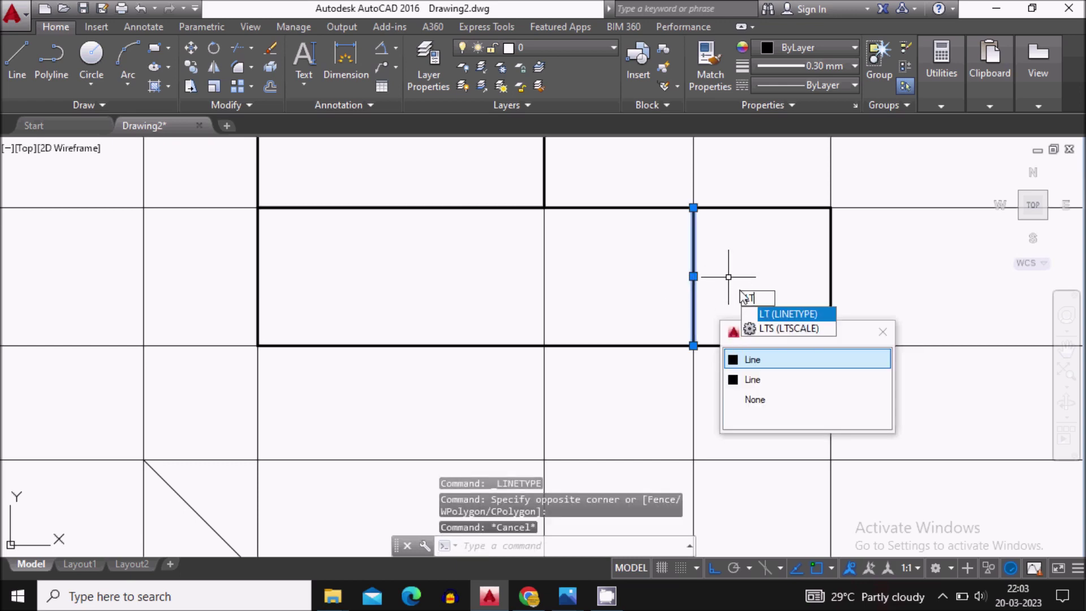
click(780, 328)
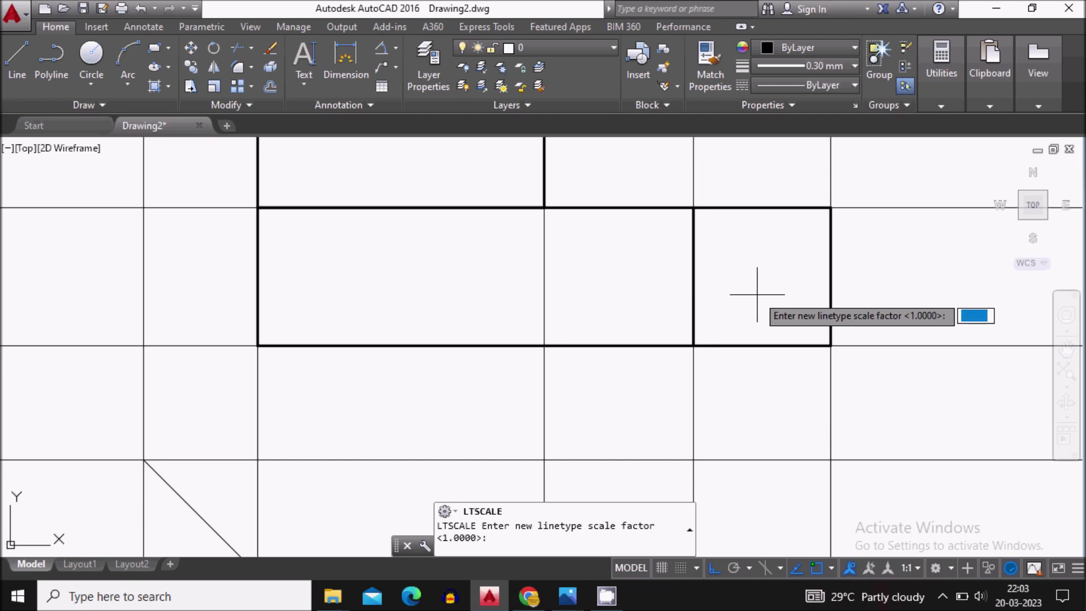
text(0)
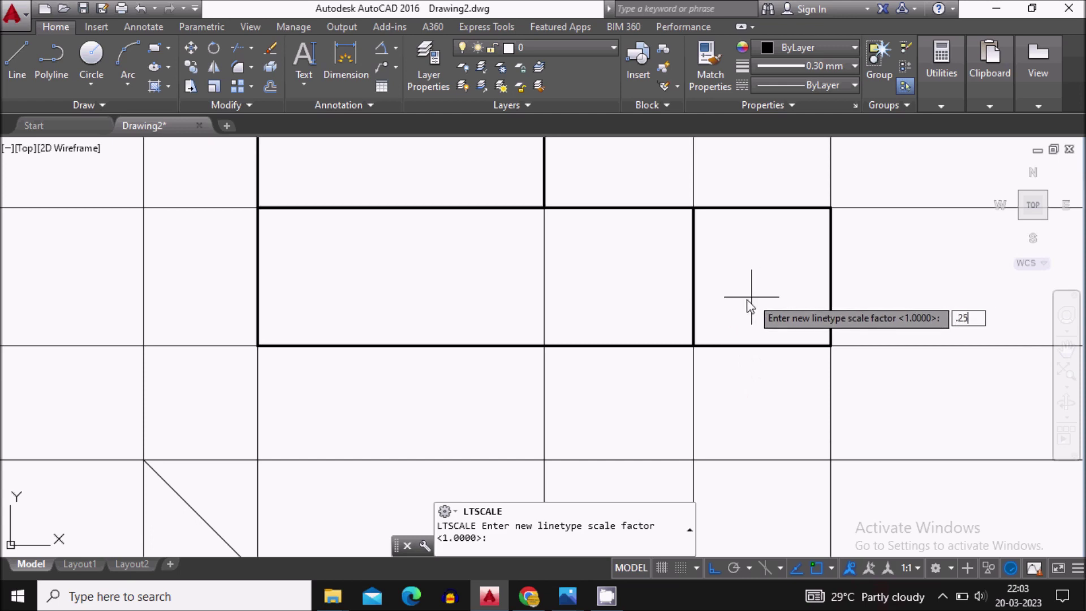
key(Return)
Step: Give the vertical line the ACAD_ISO02W100 dashed linetype
scroll(691, 282, up, 3)
click(680, 293)
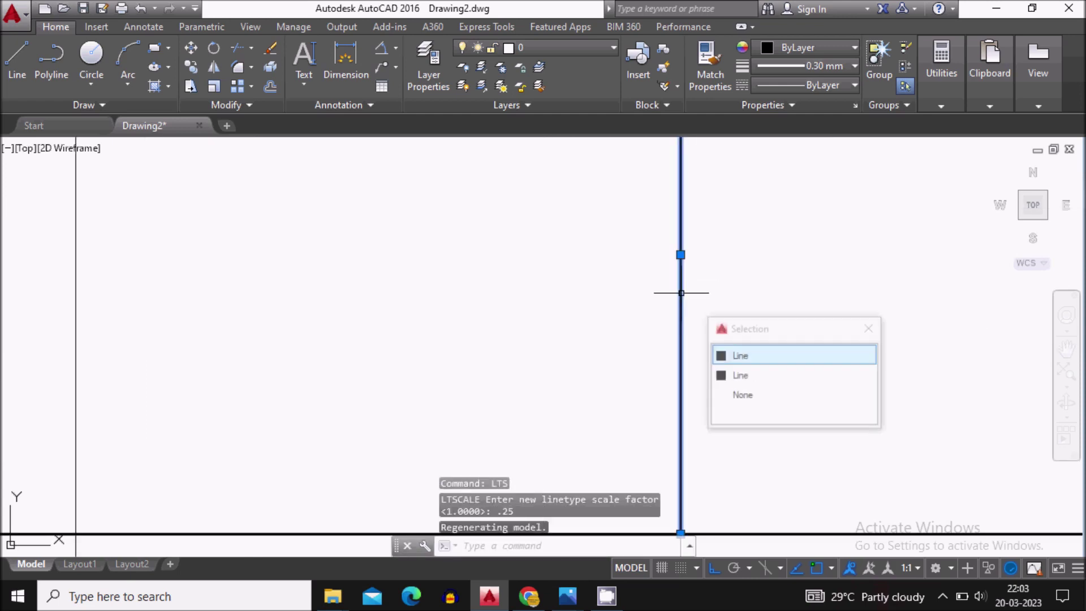
click(819, 86)
click(830, 161)
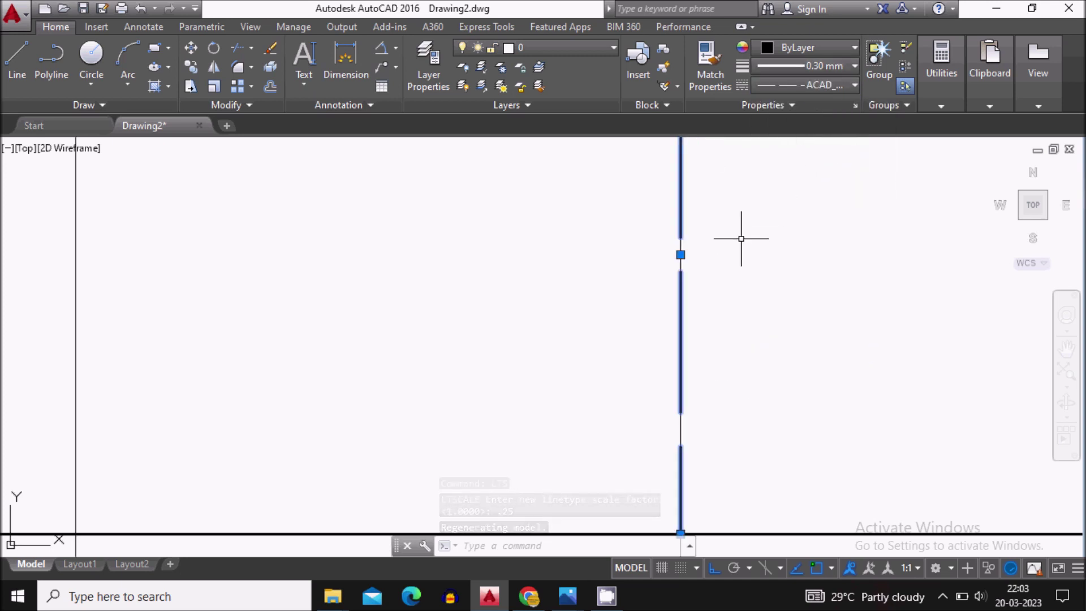
key(Escape)
scroll(741, 238, down, 3)
scroll(735, 267, down, 2)
scroll(742, 284, up, 2)
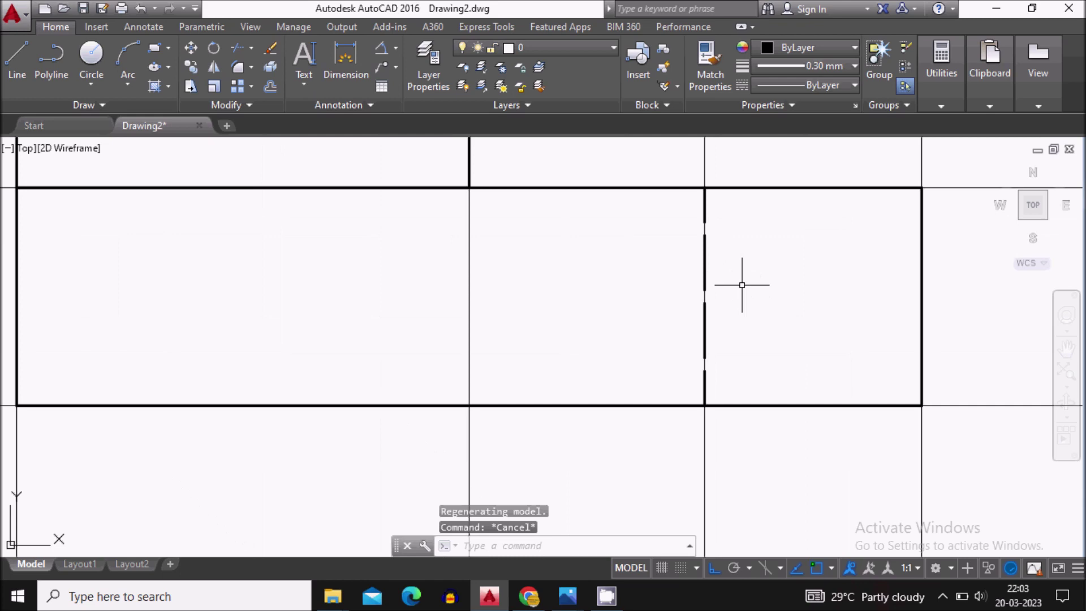
scroll(752, 295, down, 5)
scroll(741, 302, up, 5)
Step: Change the linetype scale to 0.5 with LTS so the dashes show
click(731, 318)
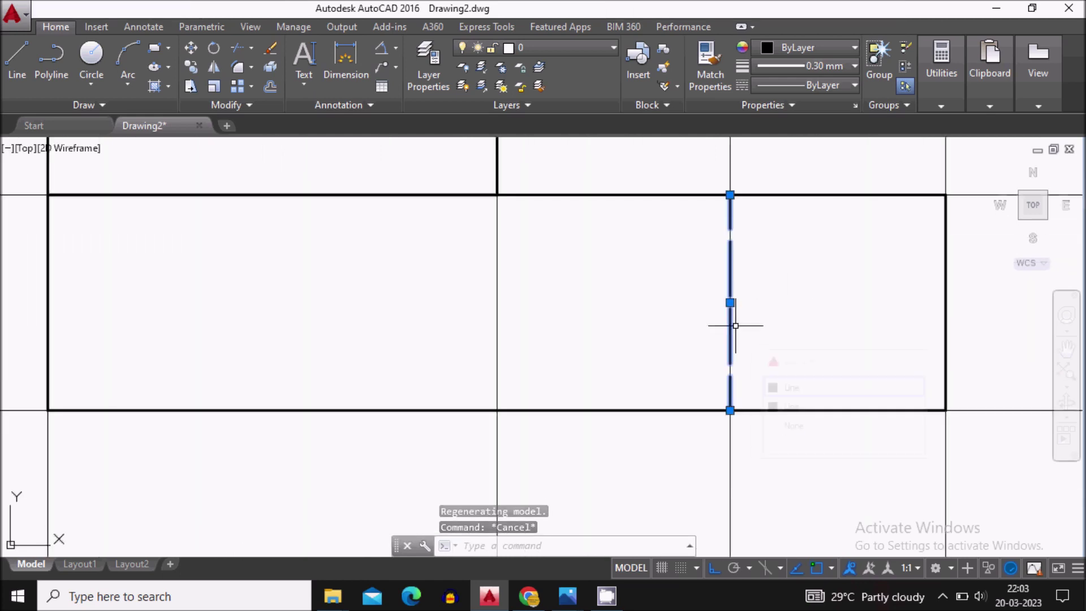
text(LTS)
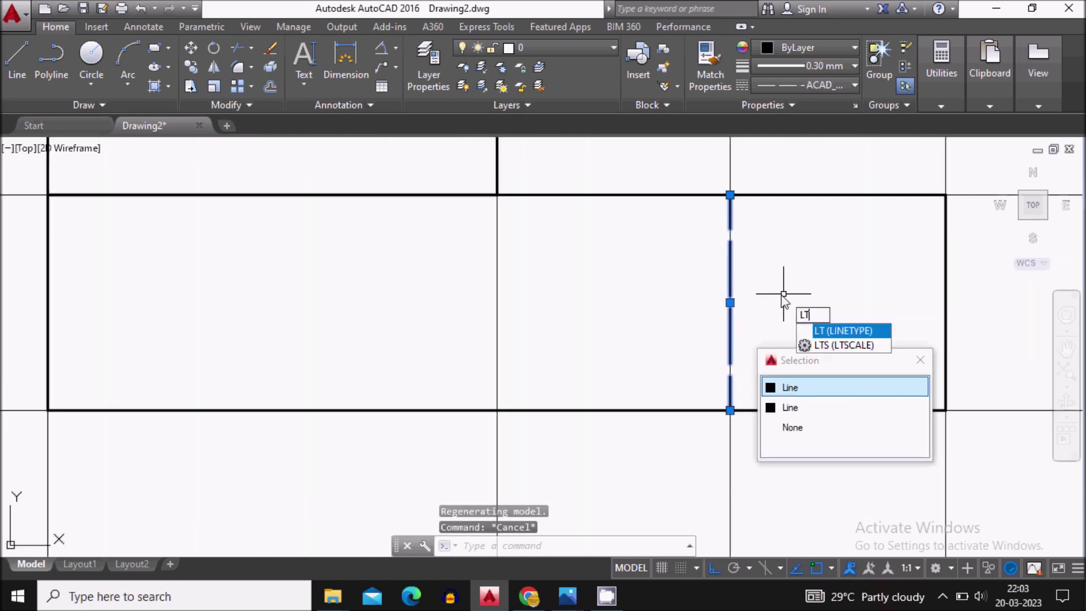
click(840, 330)
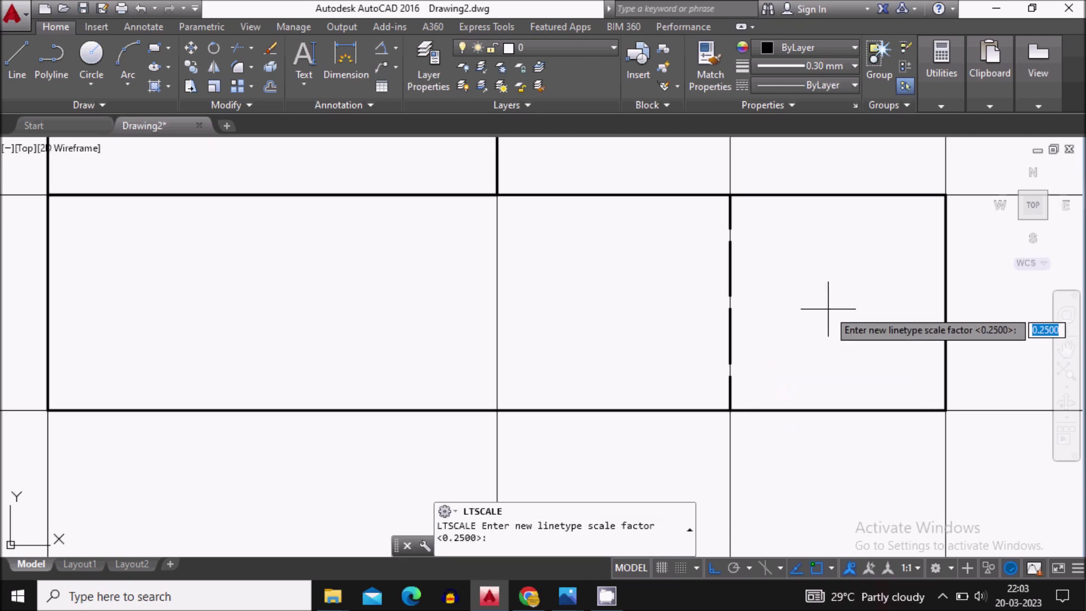
text(0)
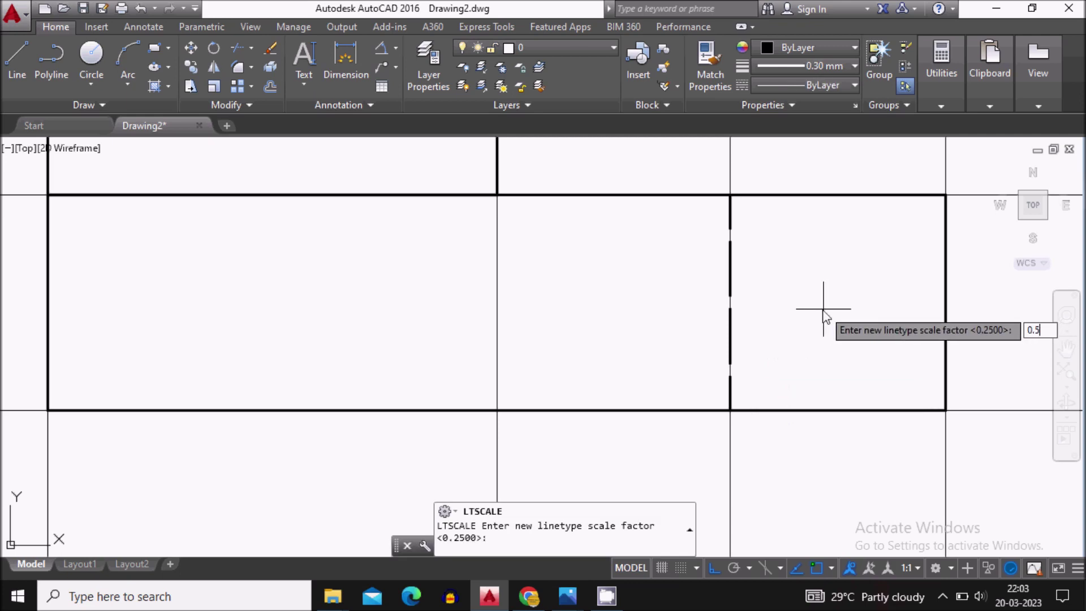
text(.5)
key(Return)
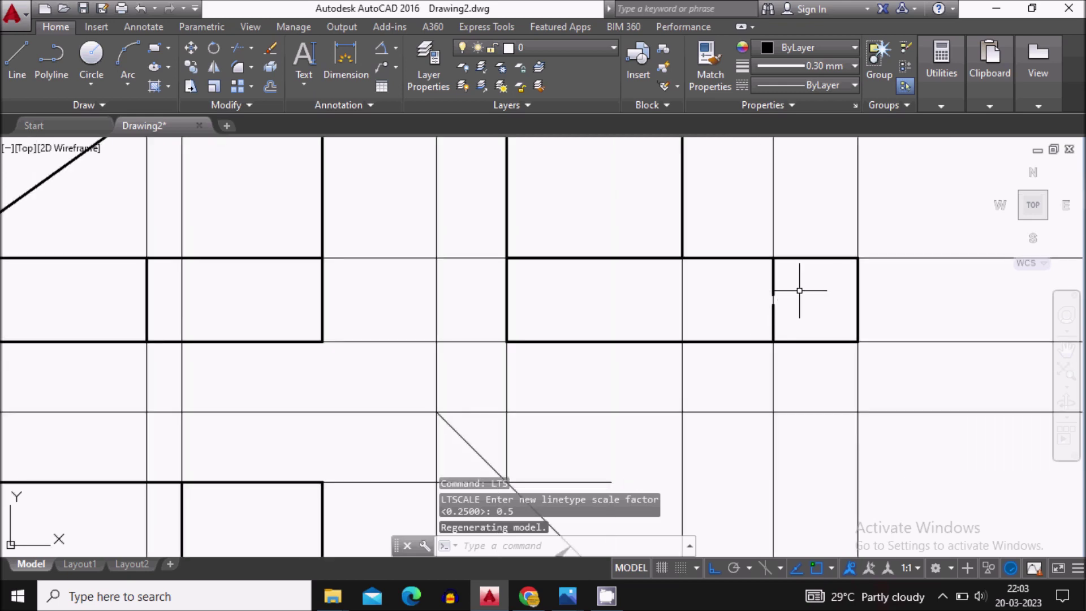
scroll(799, 290, down, 4)
scroll(595, 265, down, 3)
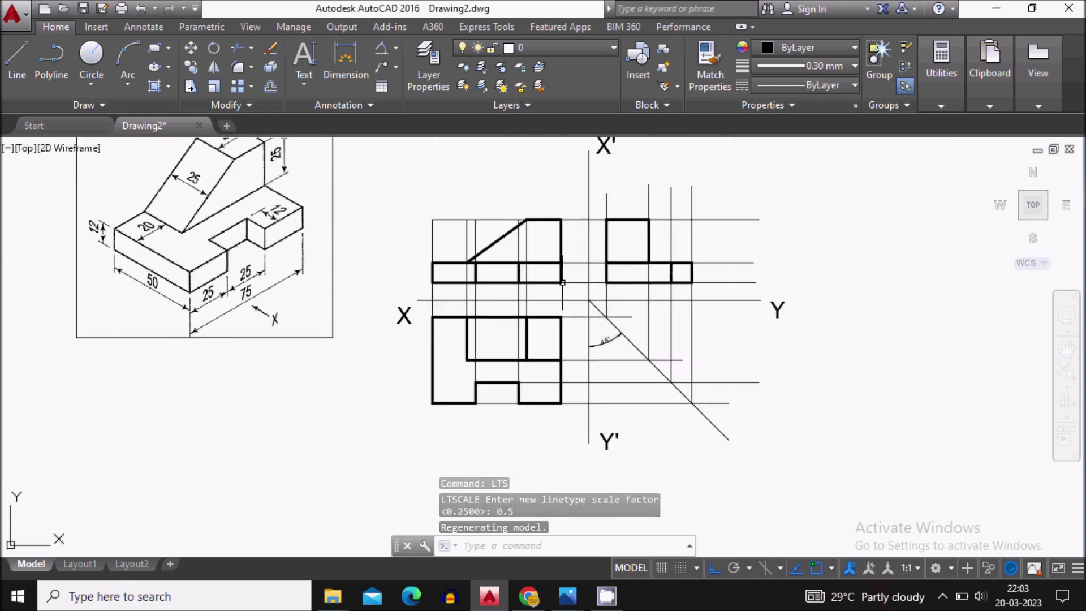
scroll(440, 260, up, 1)
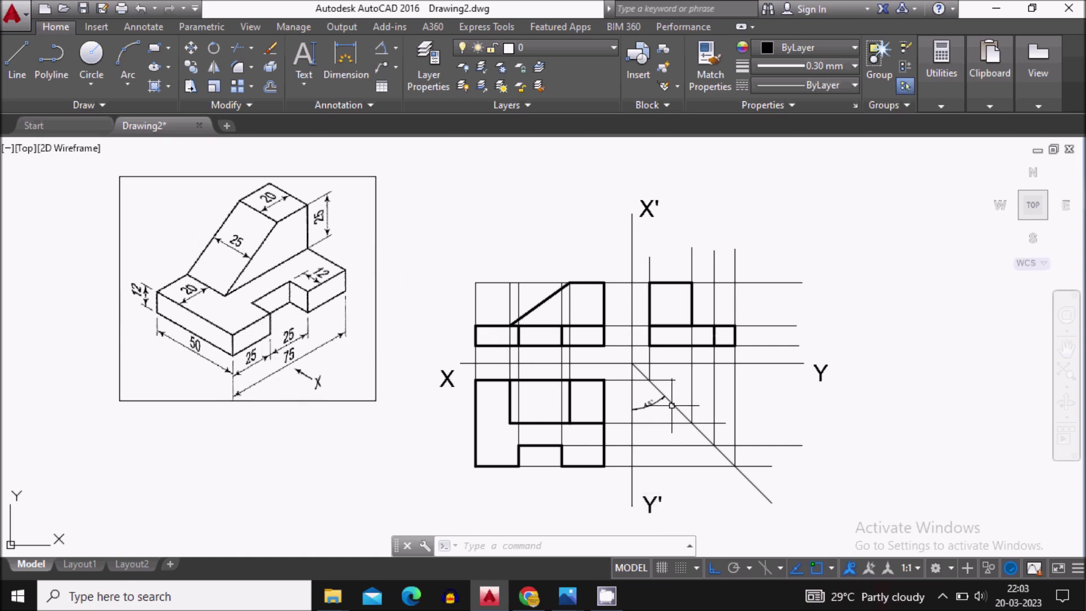
middle_drag(716, 418, 709, 386)
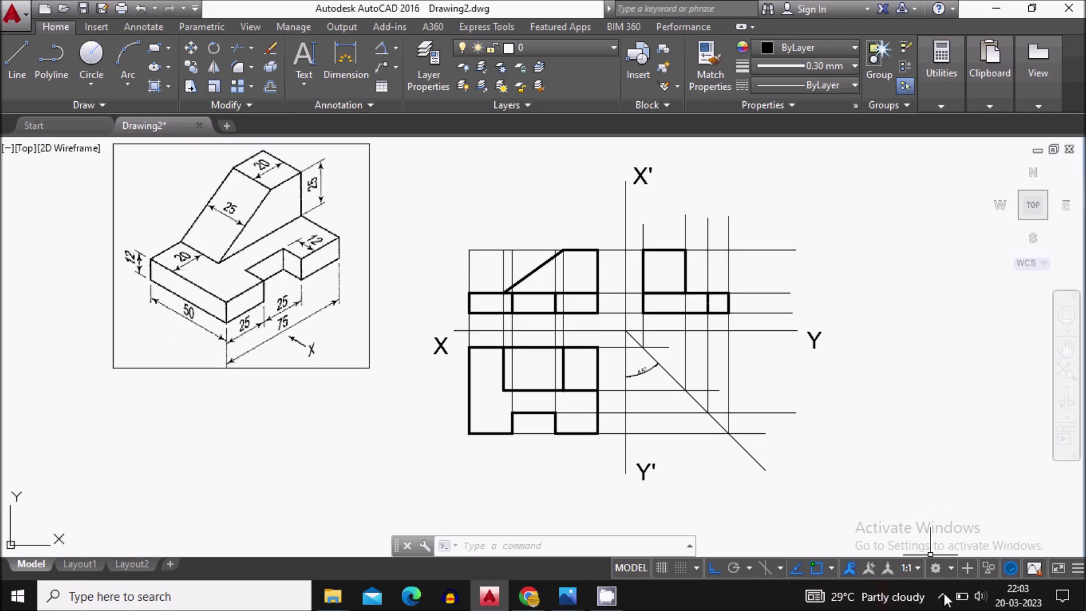